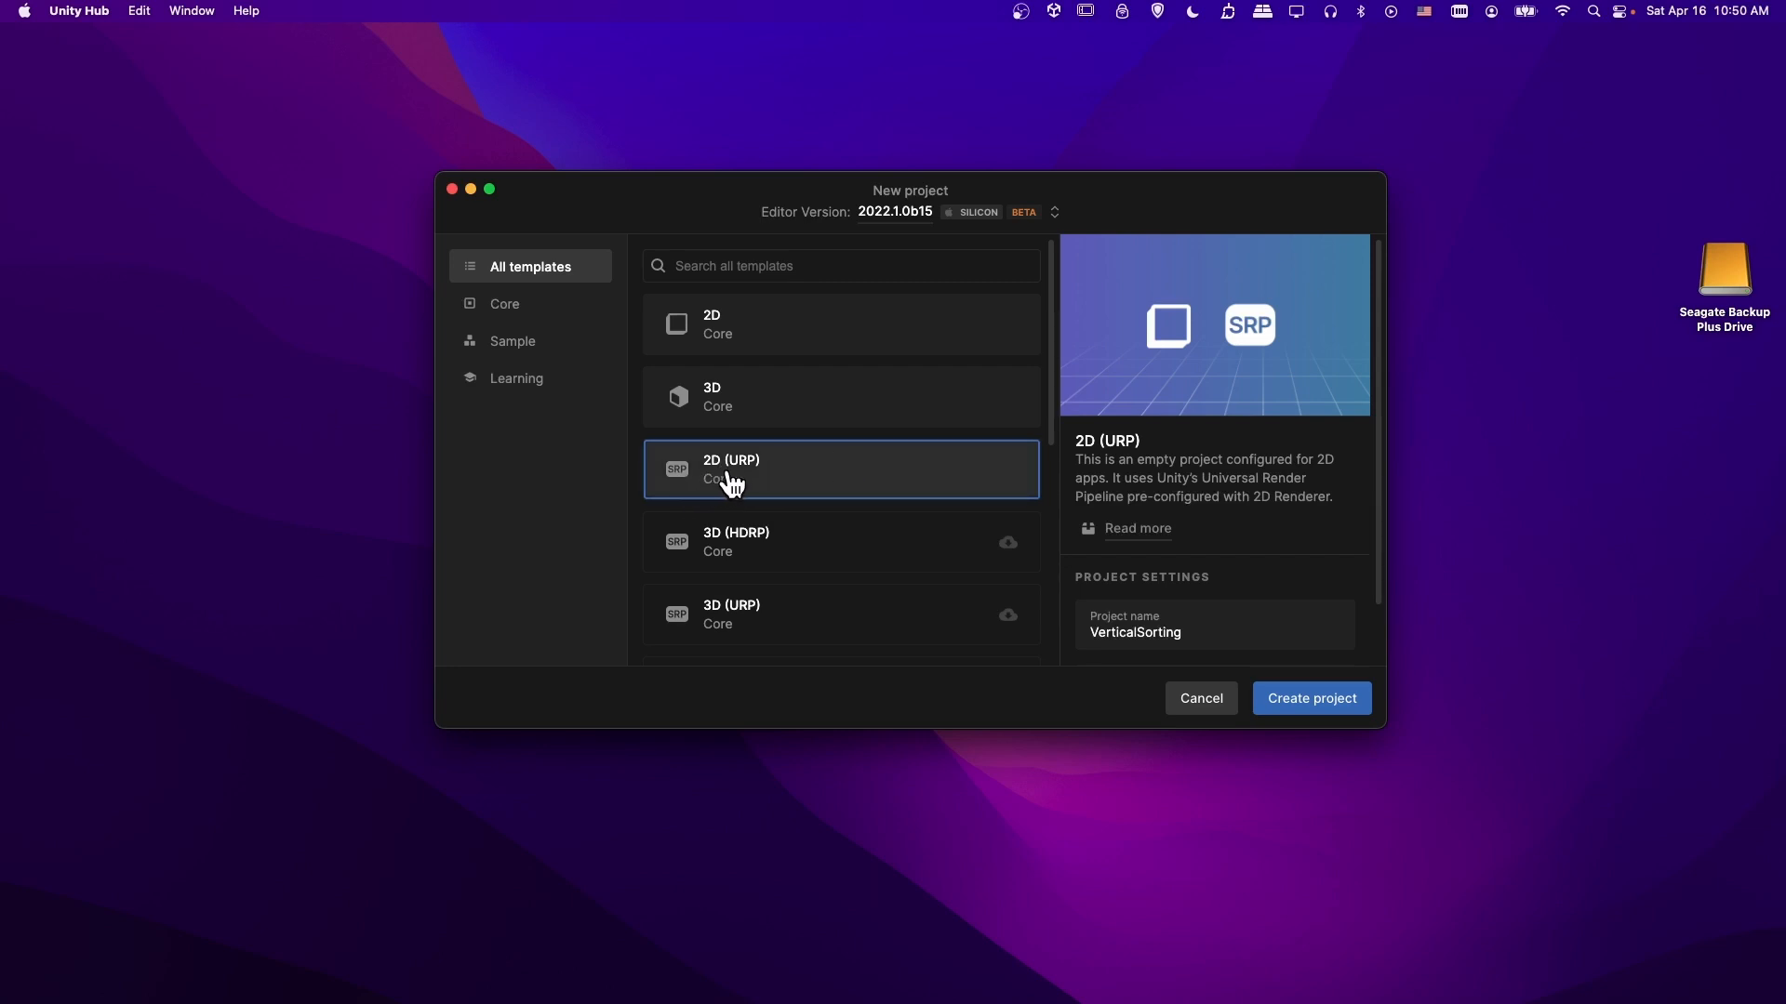
- Create the VerticalSorting project from the 2D (URP) template and bring up the asset options in the Assets folder
scroll(1224, 562, down, 2)
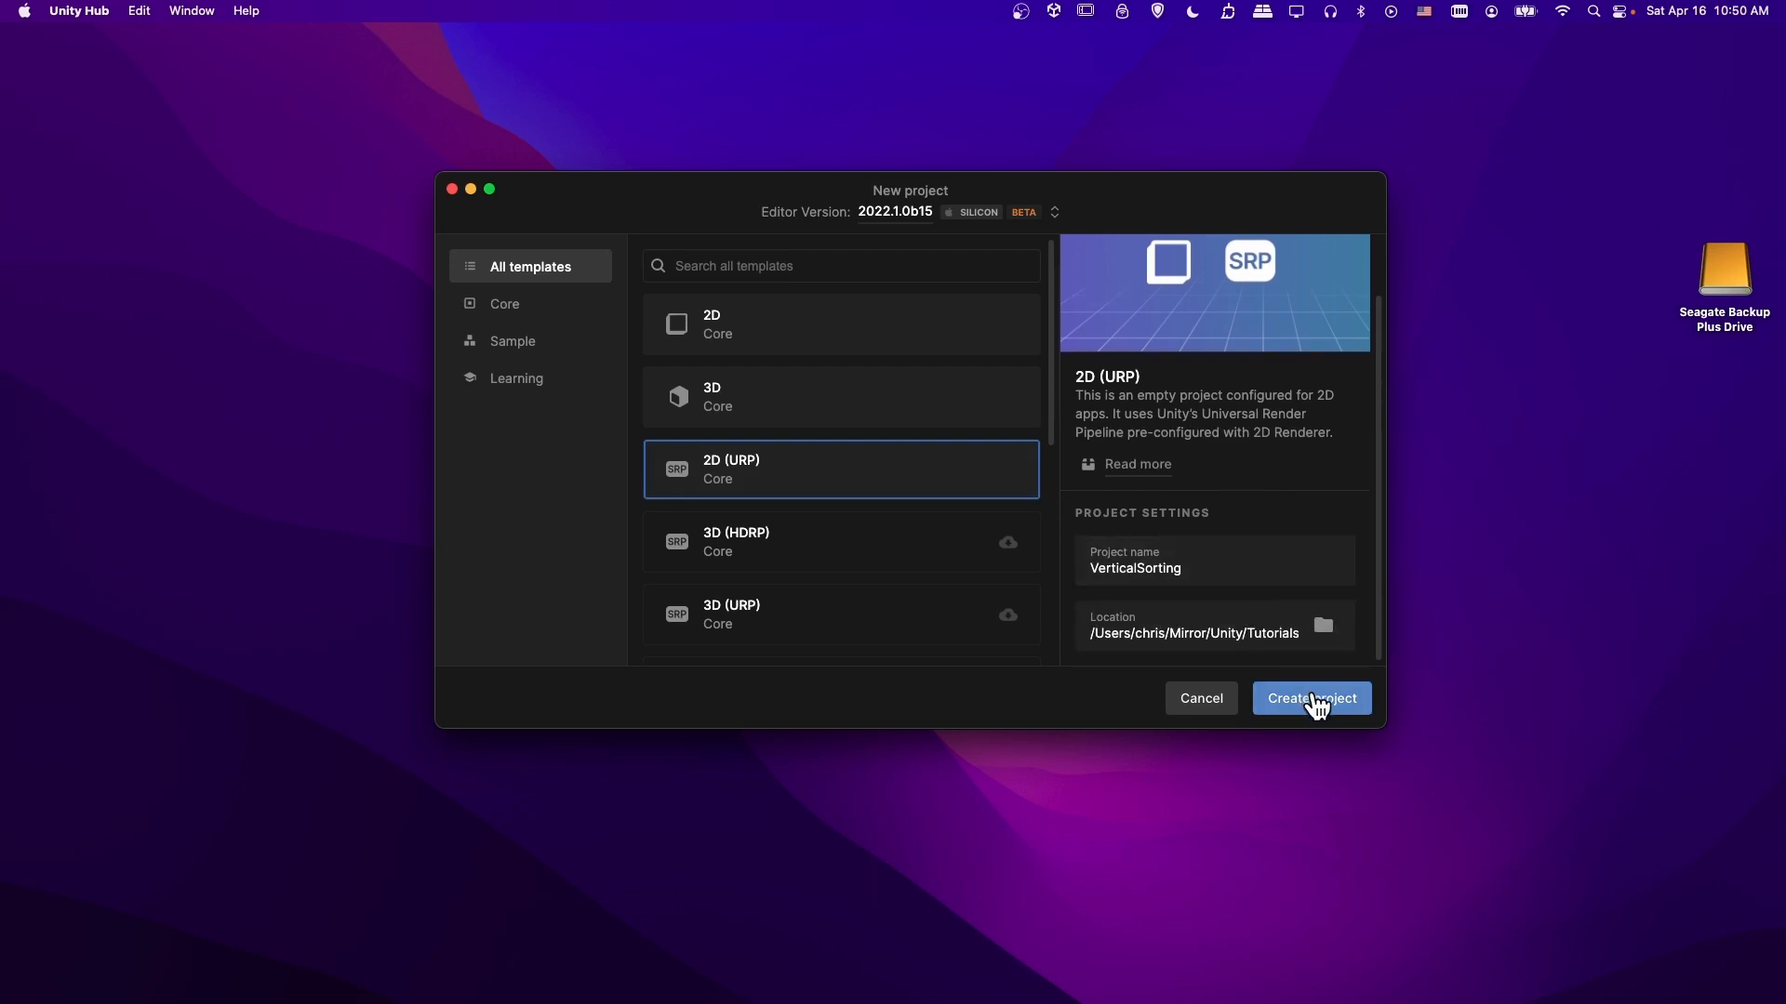
click(1313, 699)
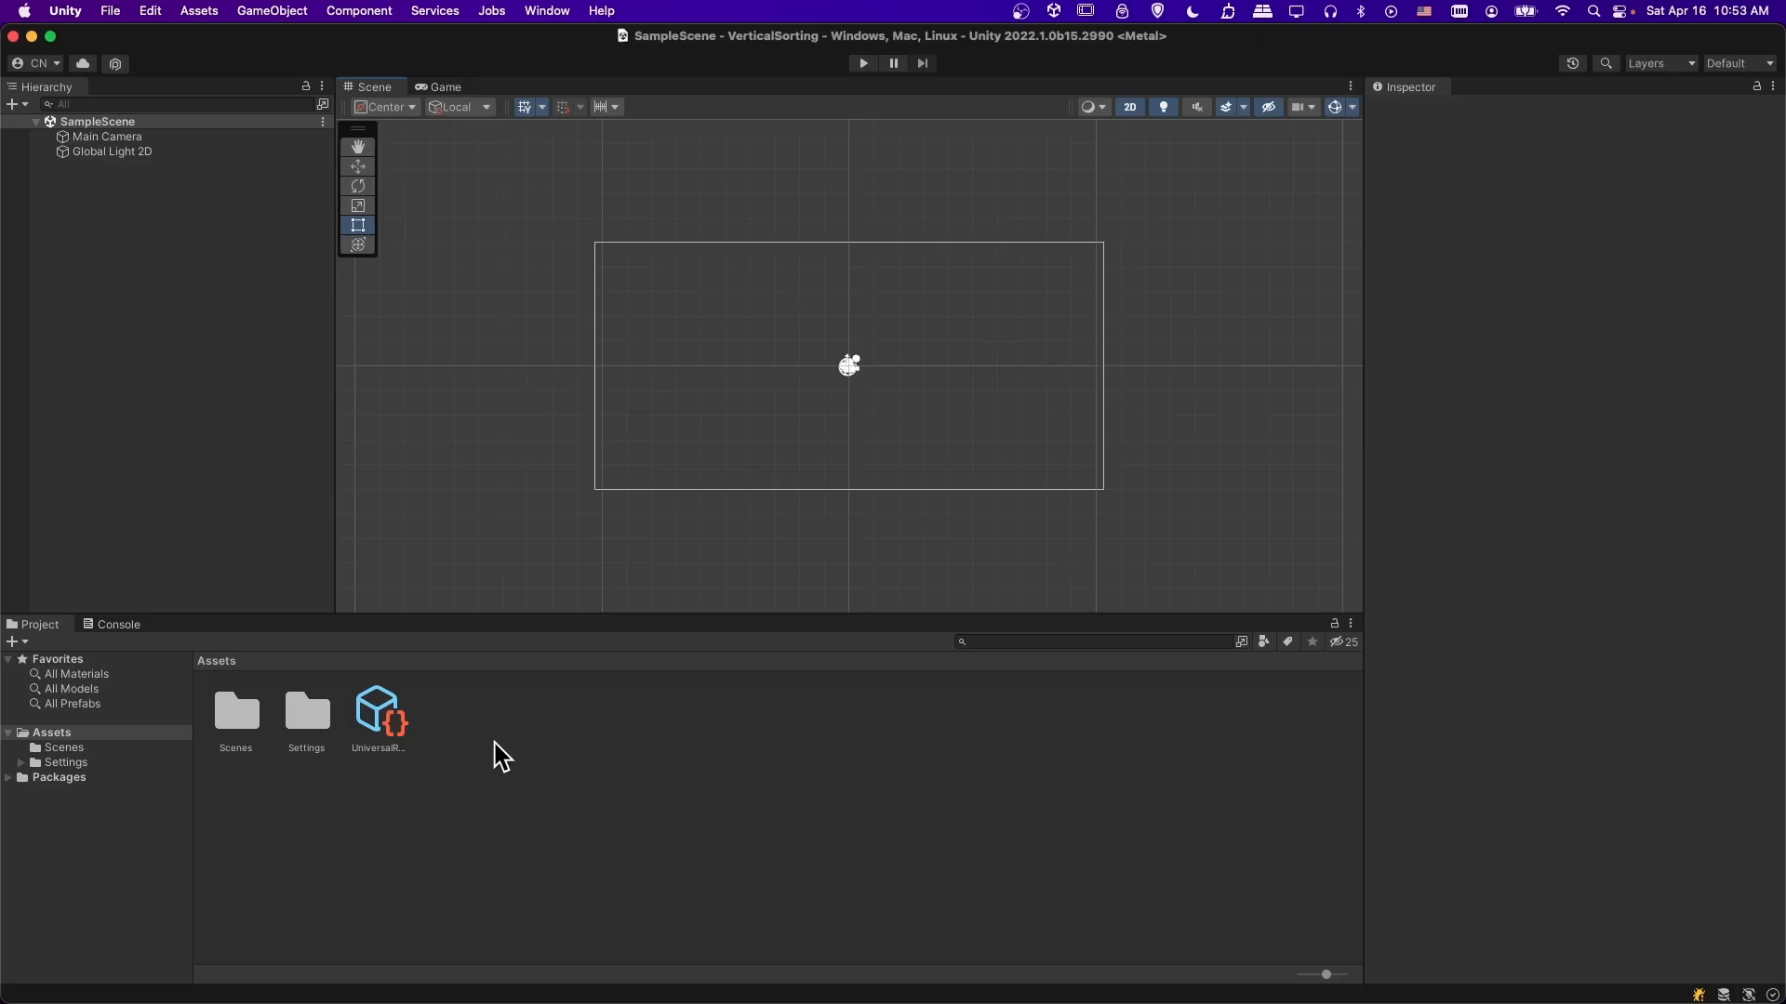
right_click(452, 723)
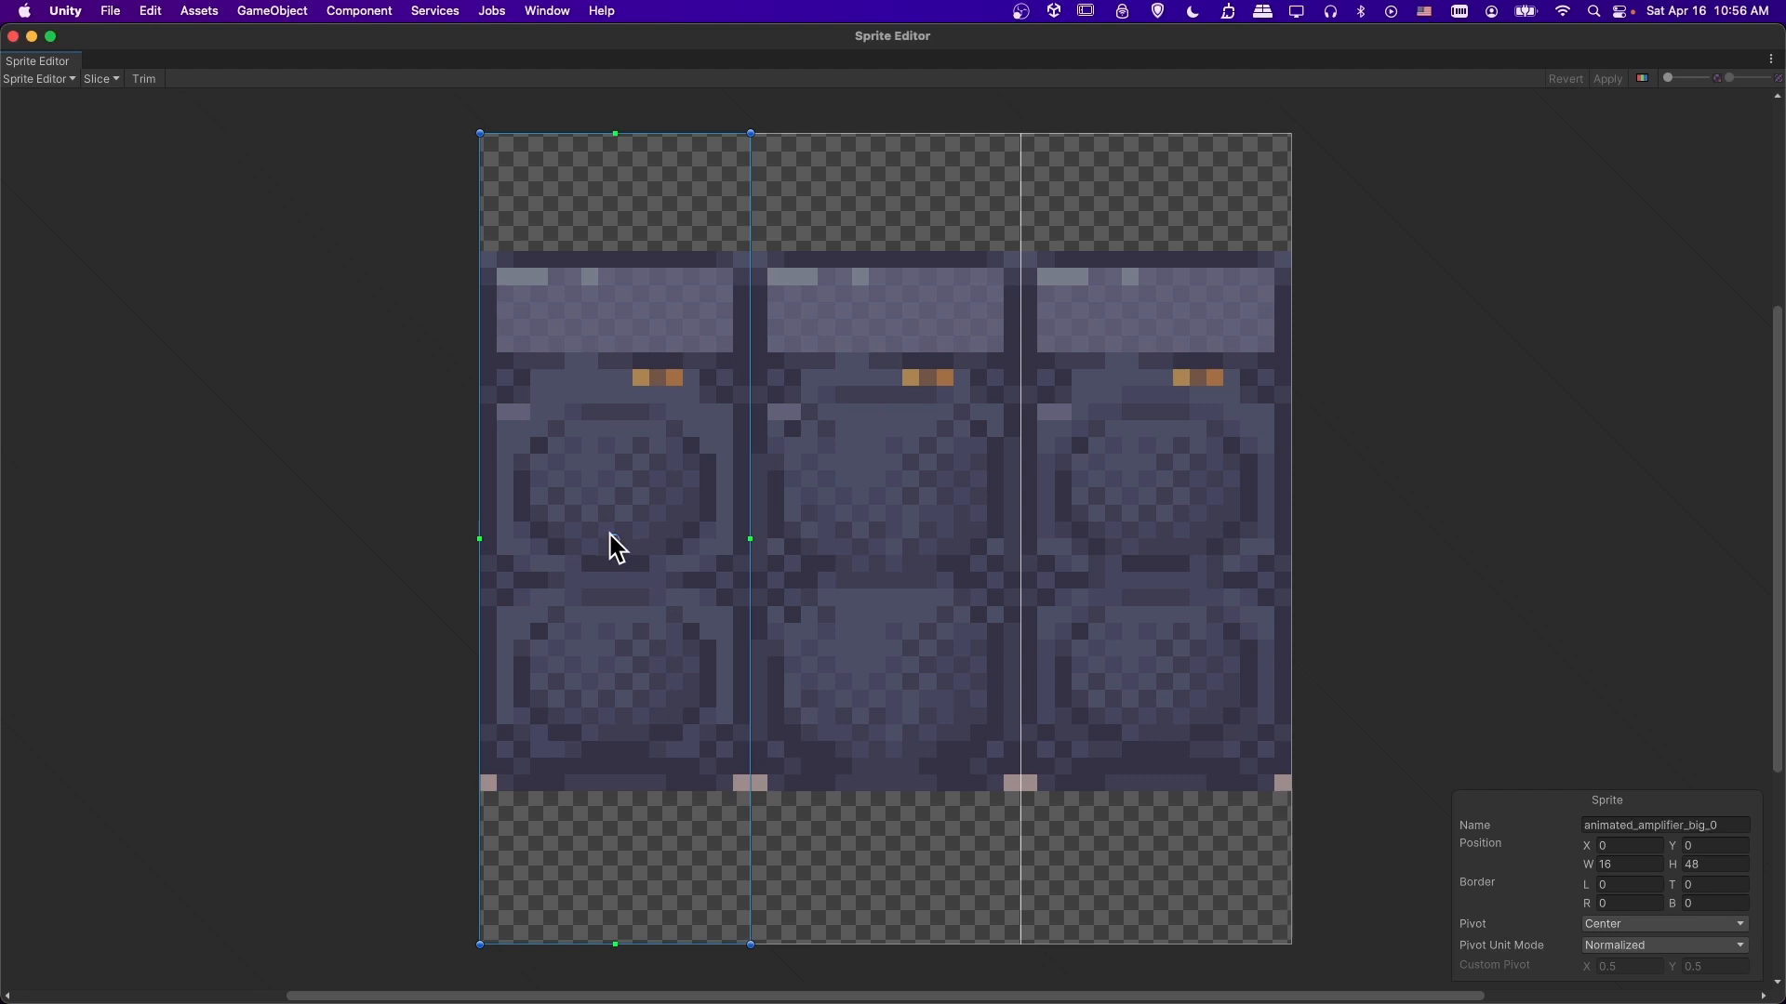
- Choose a custom pivot for slicing and set the first amplifier sprite's pivot to X 0.5, Y 0.25
click(101, 78)
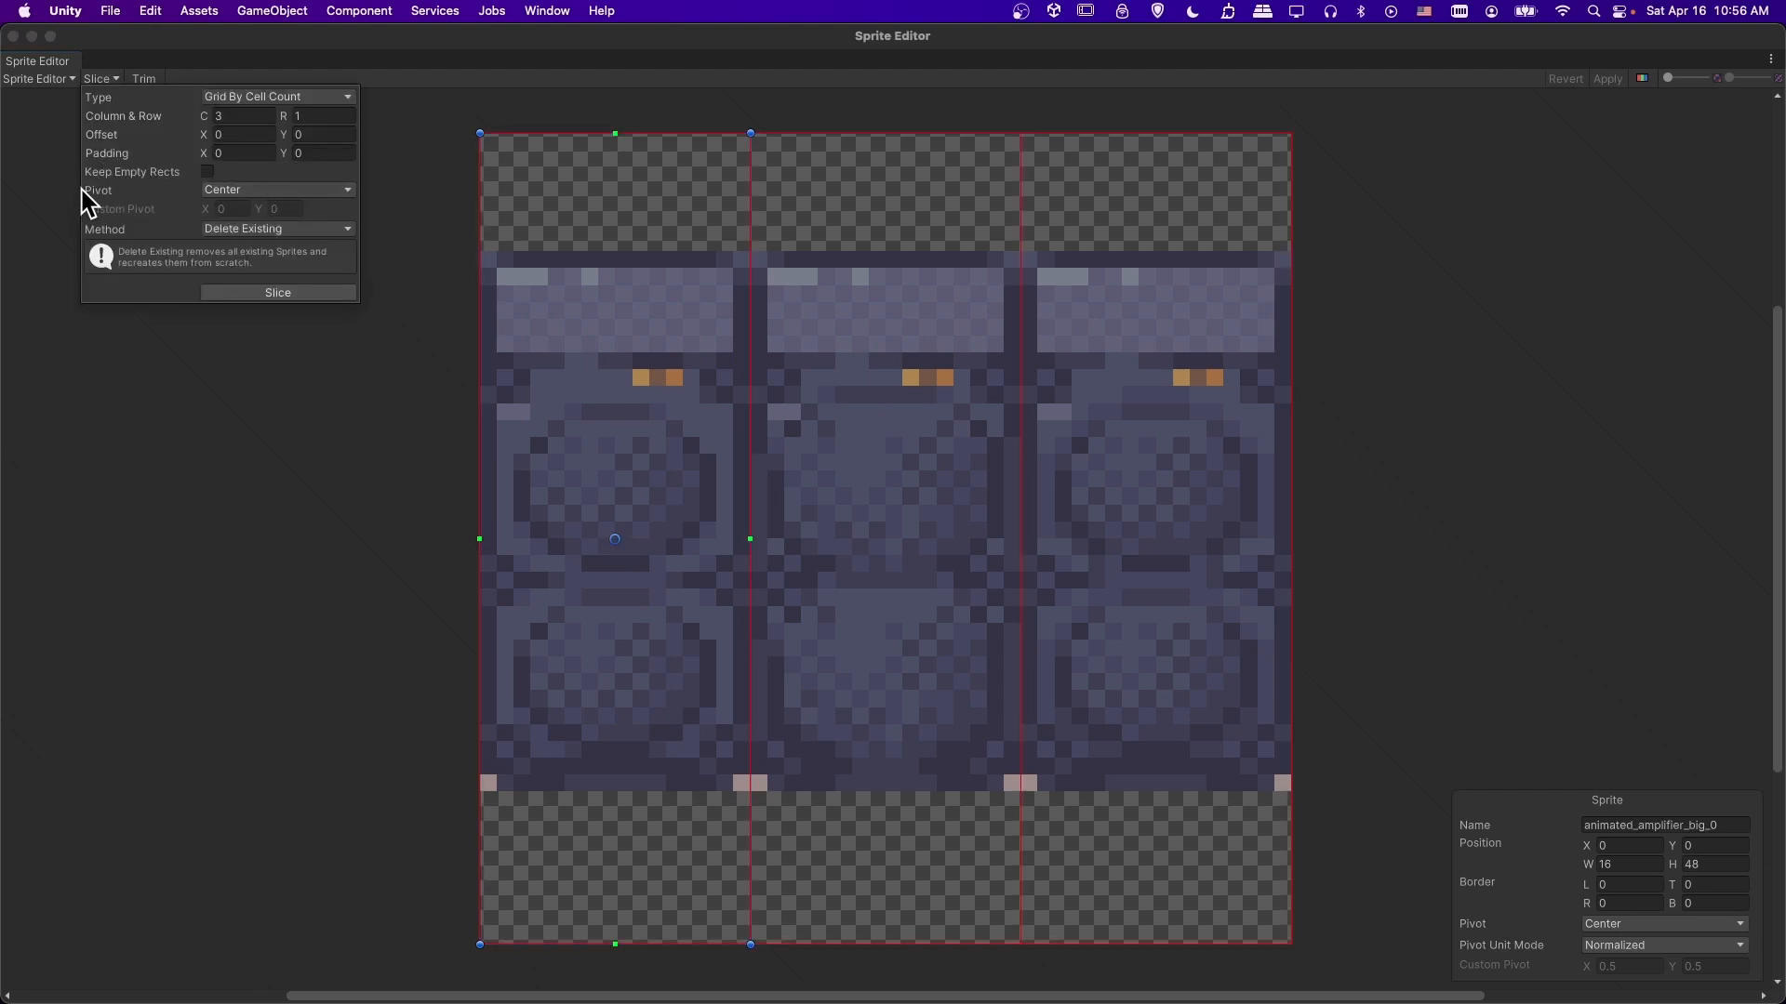
click(221, 190)
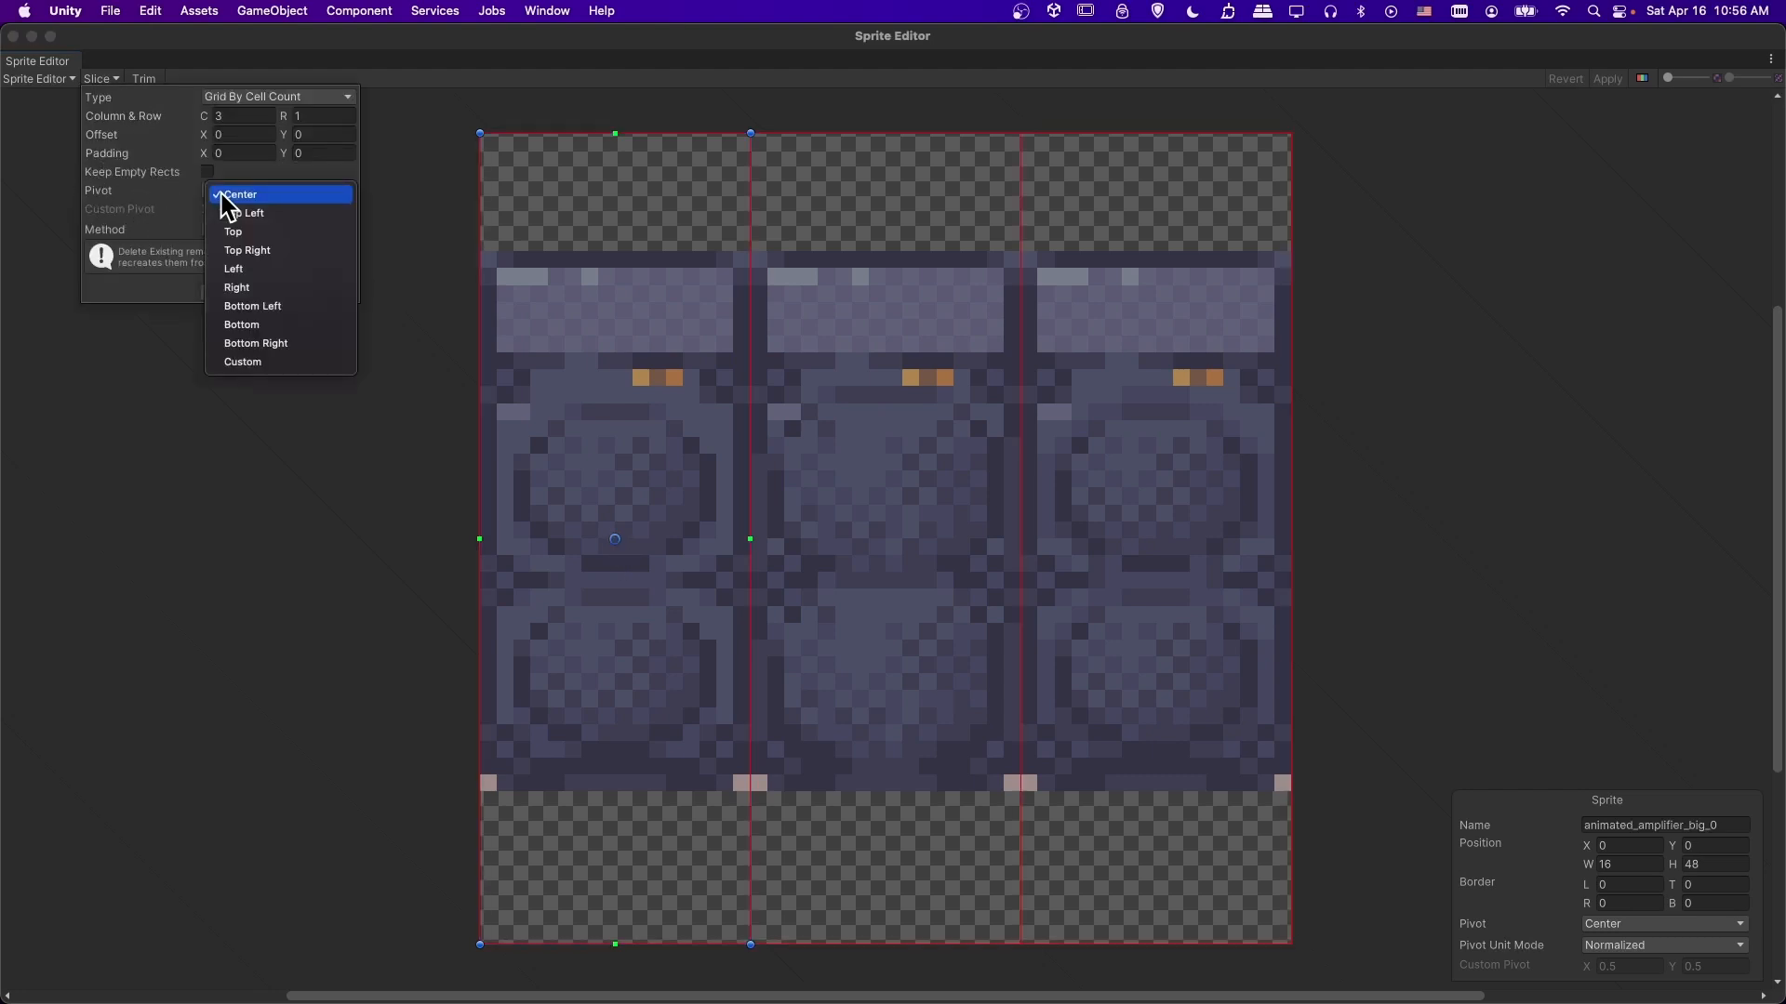
click(243, 362)
drag(615, 539, 614, 743)
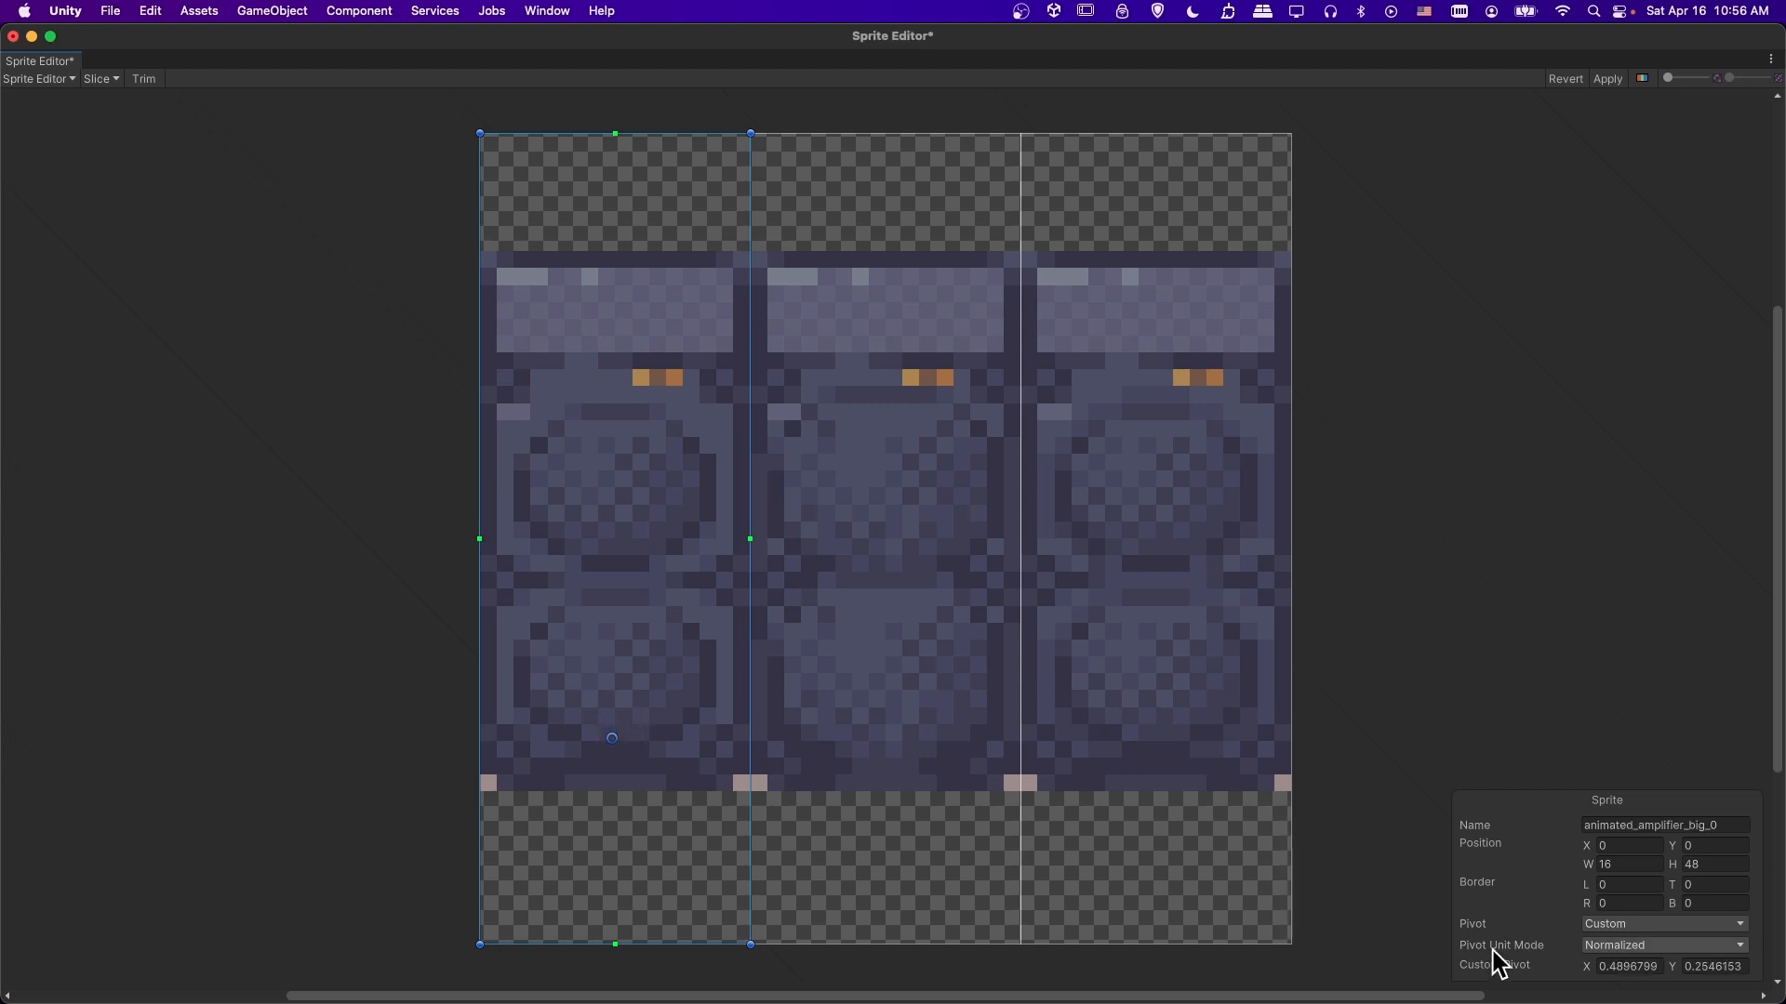
click(1616, 969)
text(0.5)
key(Tab)
text(0.2)
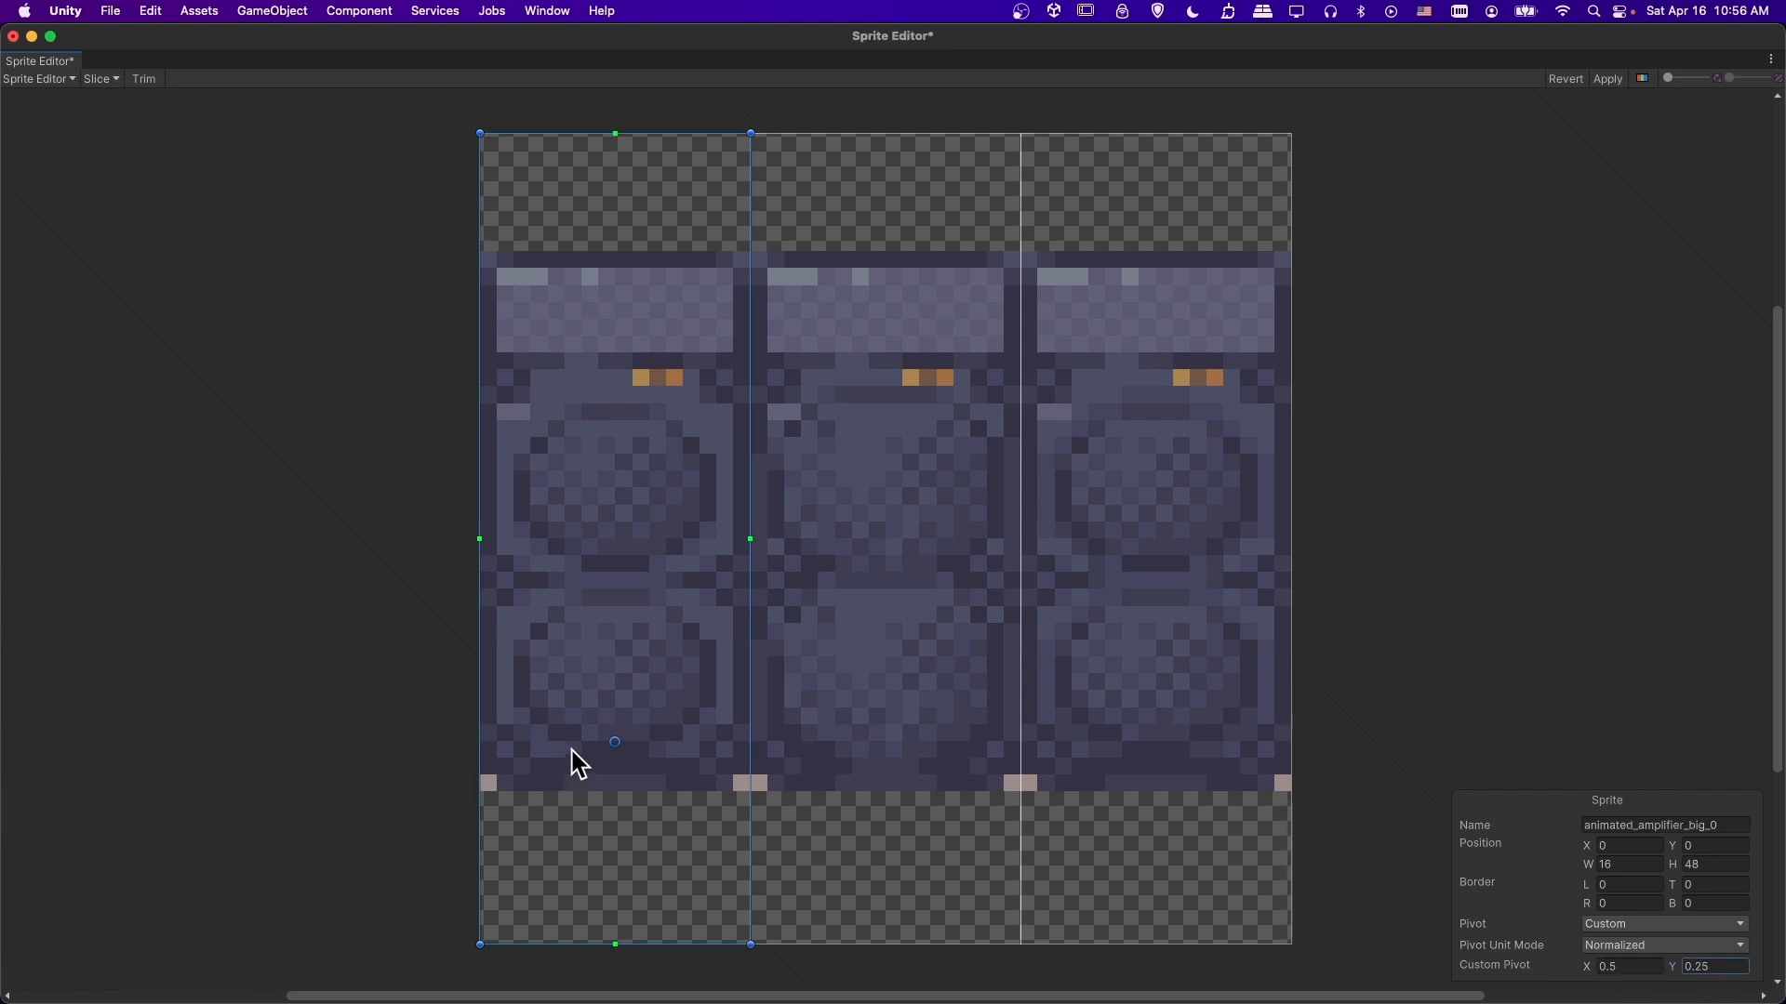
- Re-slice the amplifier sheet as 3 columns by 1 row with custom pivot X 0.5, Y 0.25 and apply the changes
click(110, 76)
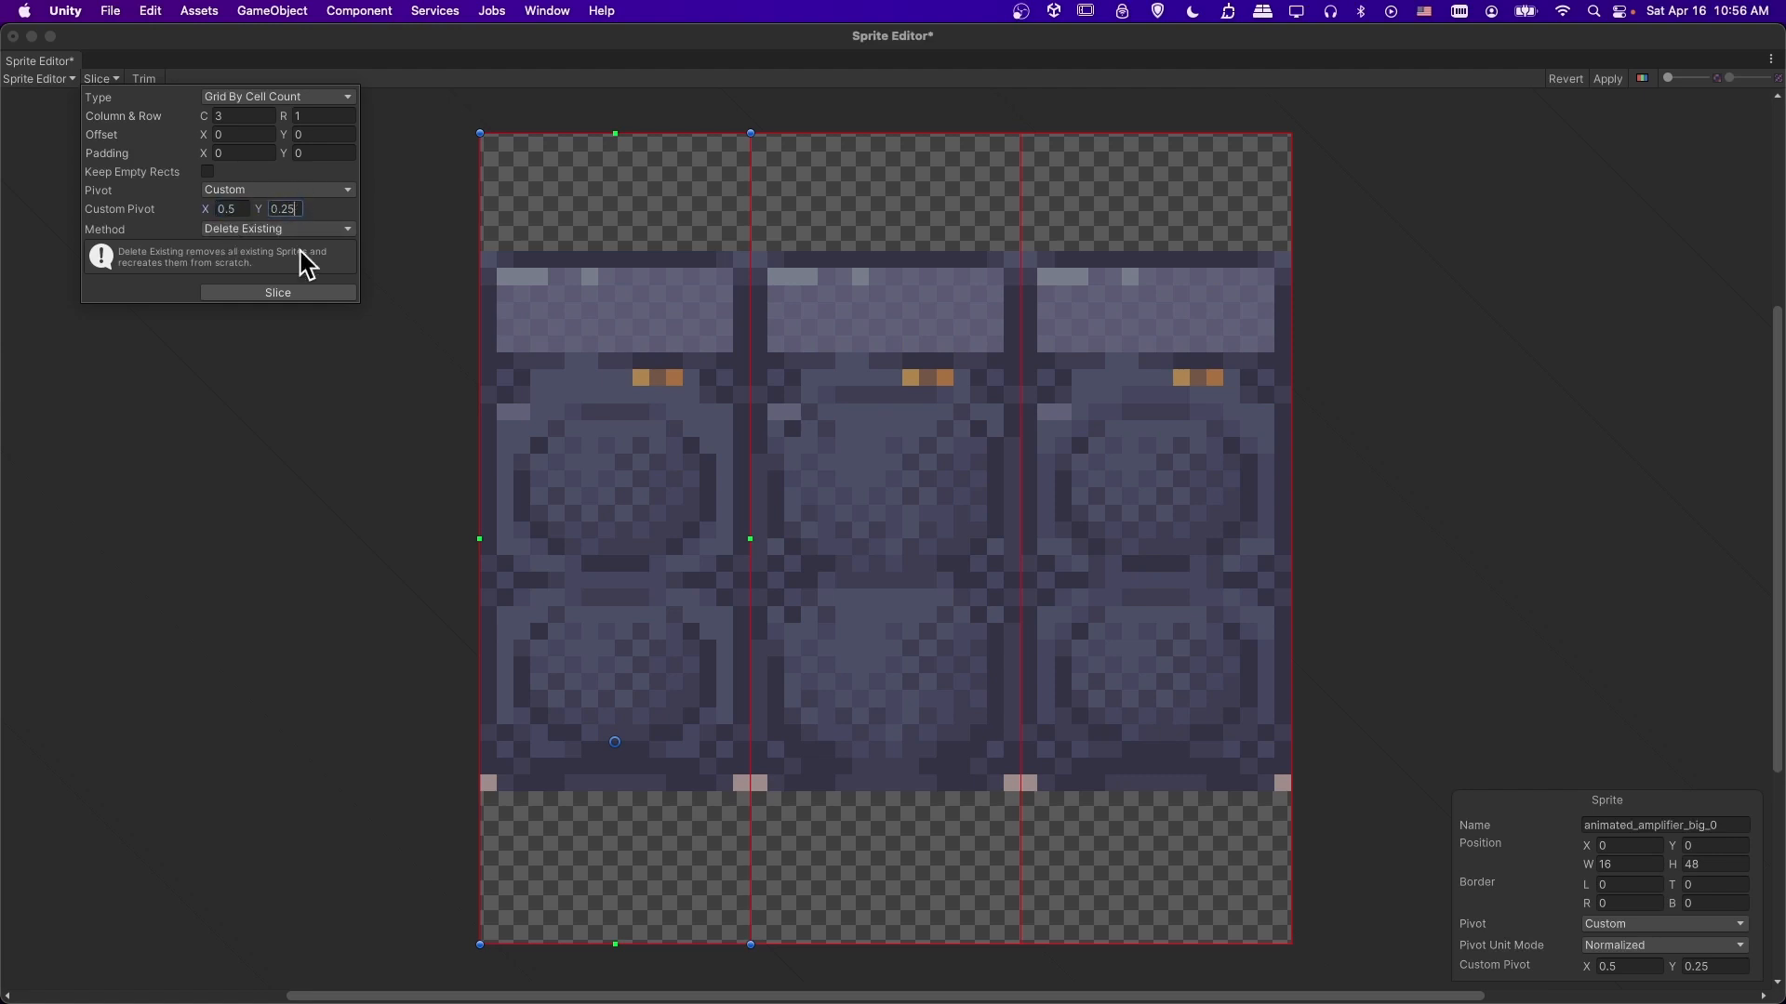
click(305, 292)
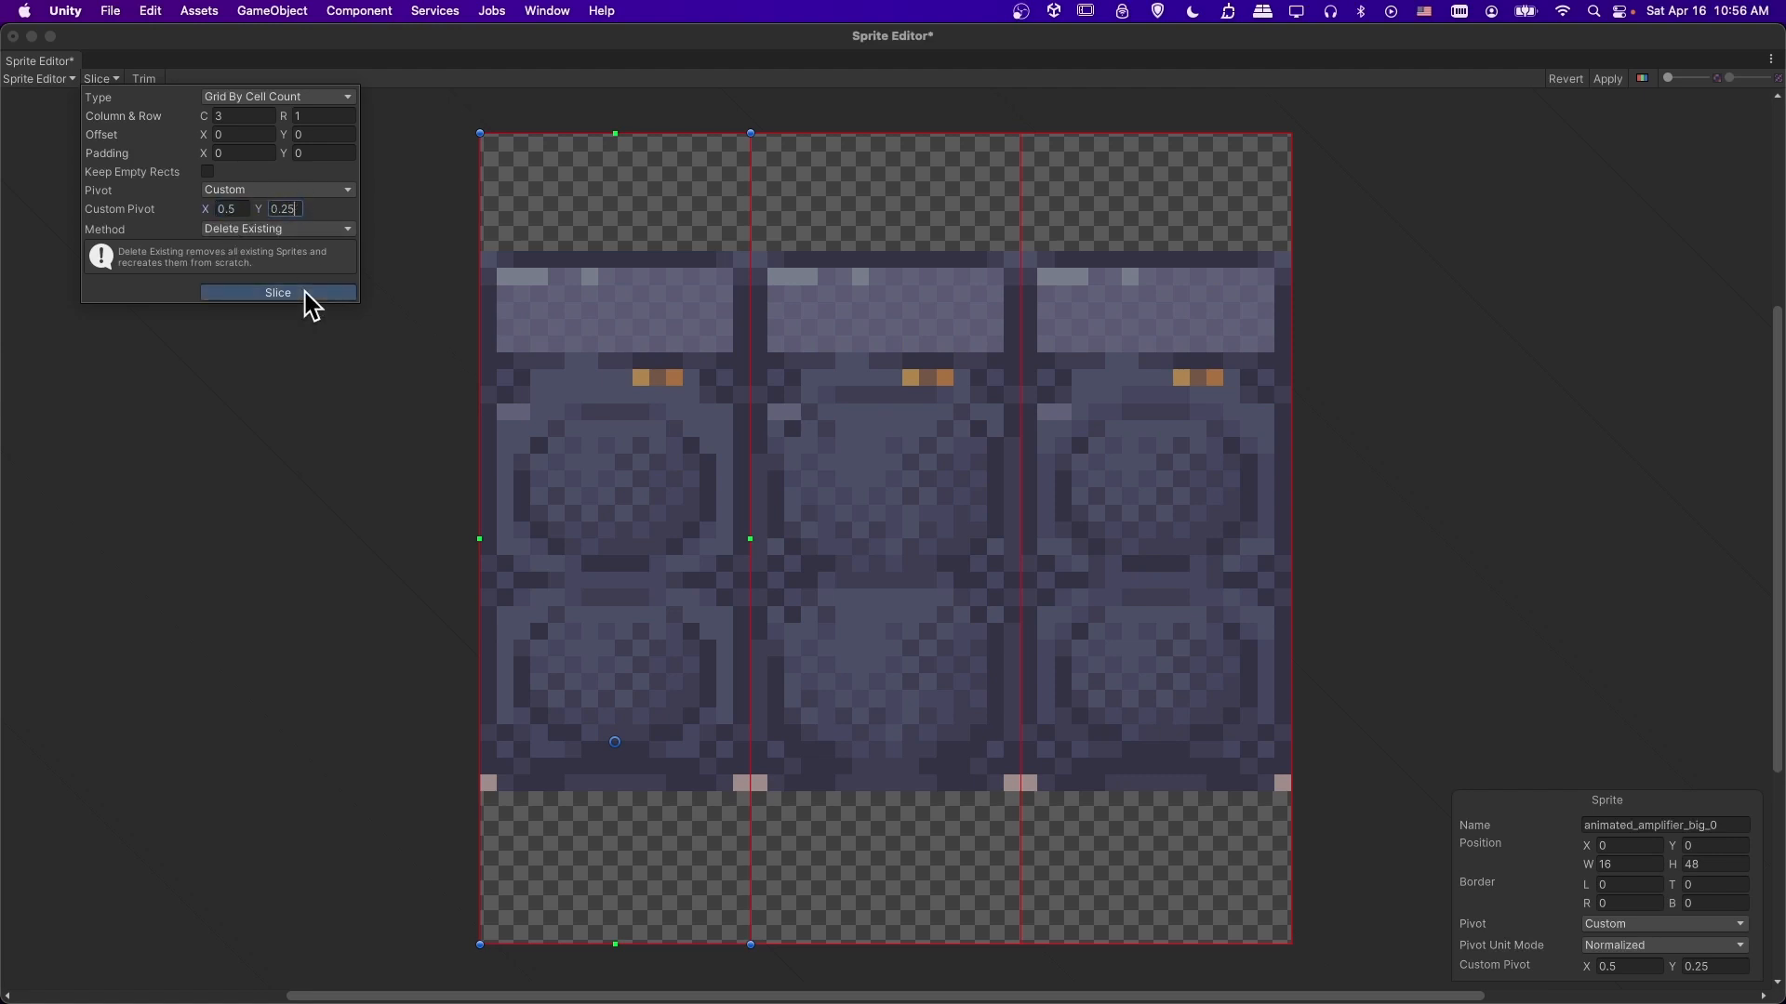
click(766, 549)
click(1158, 544)
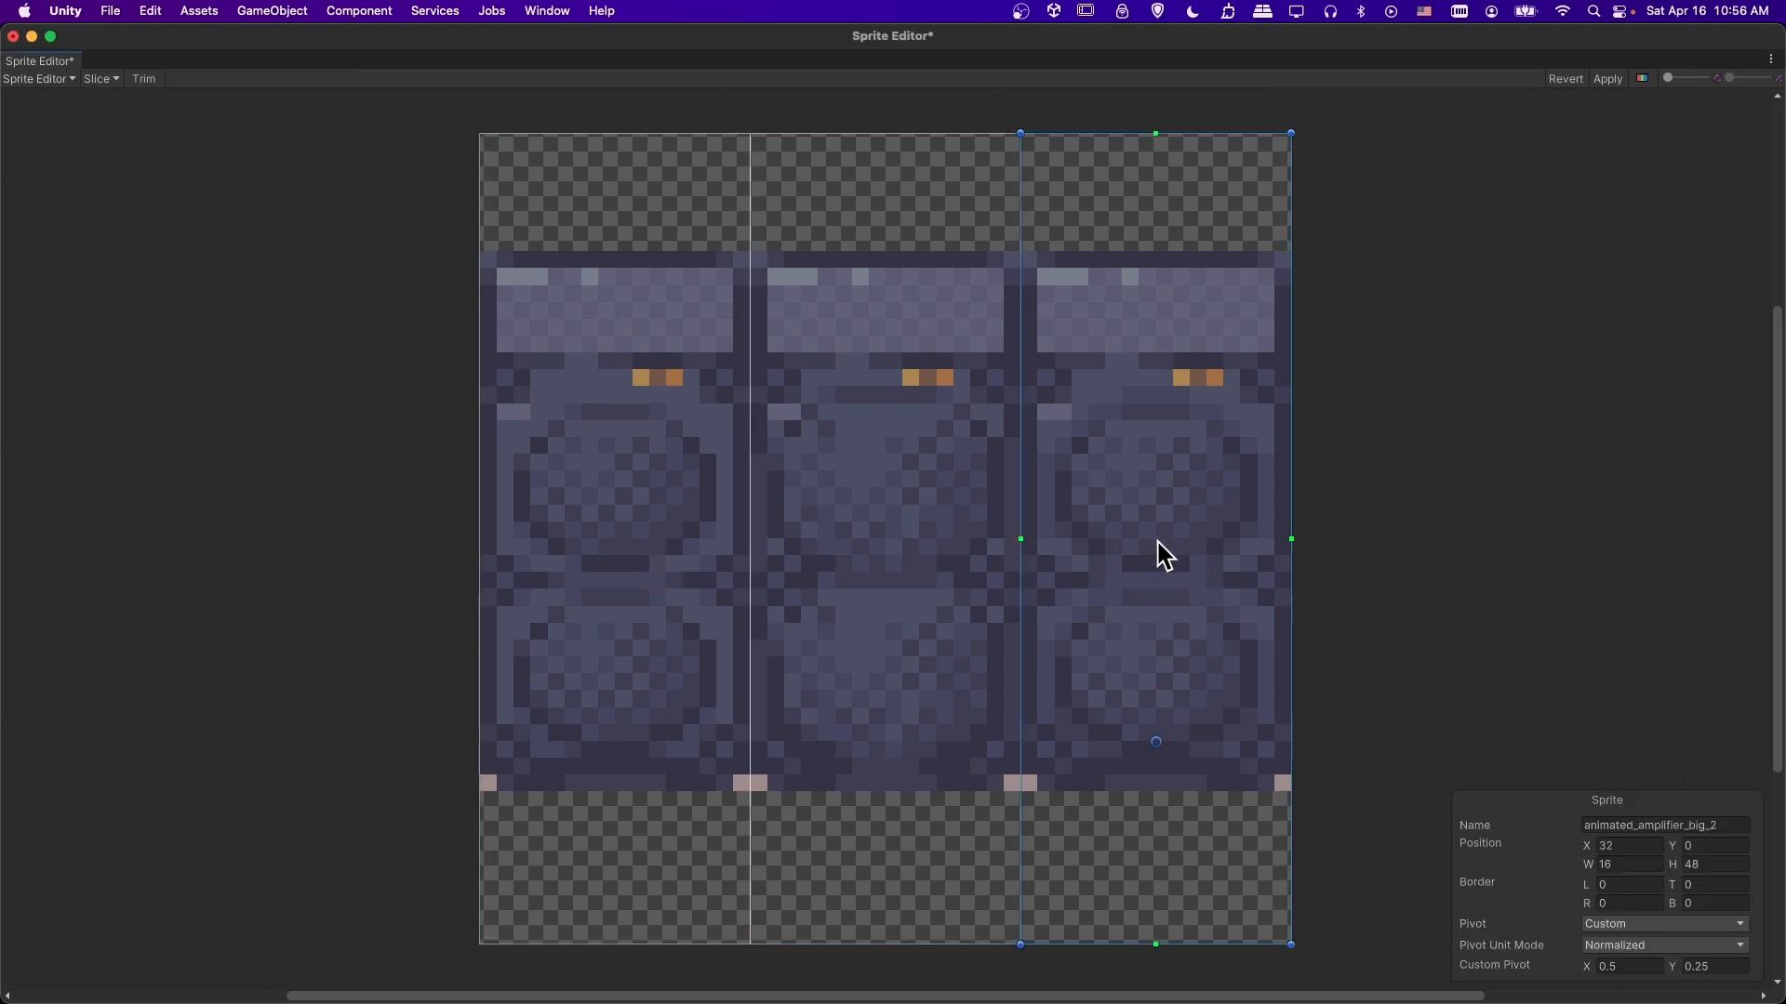
click(841, 517)
click(721, 544)
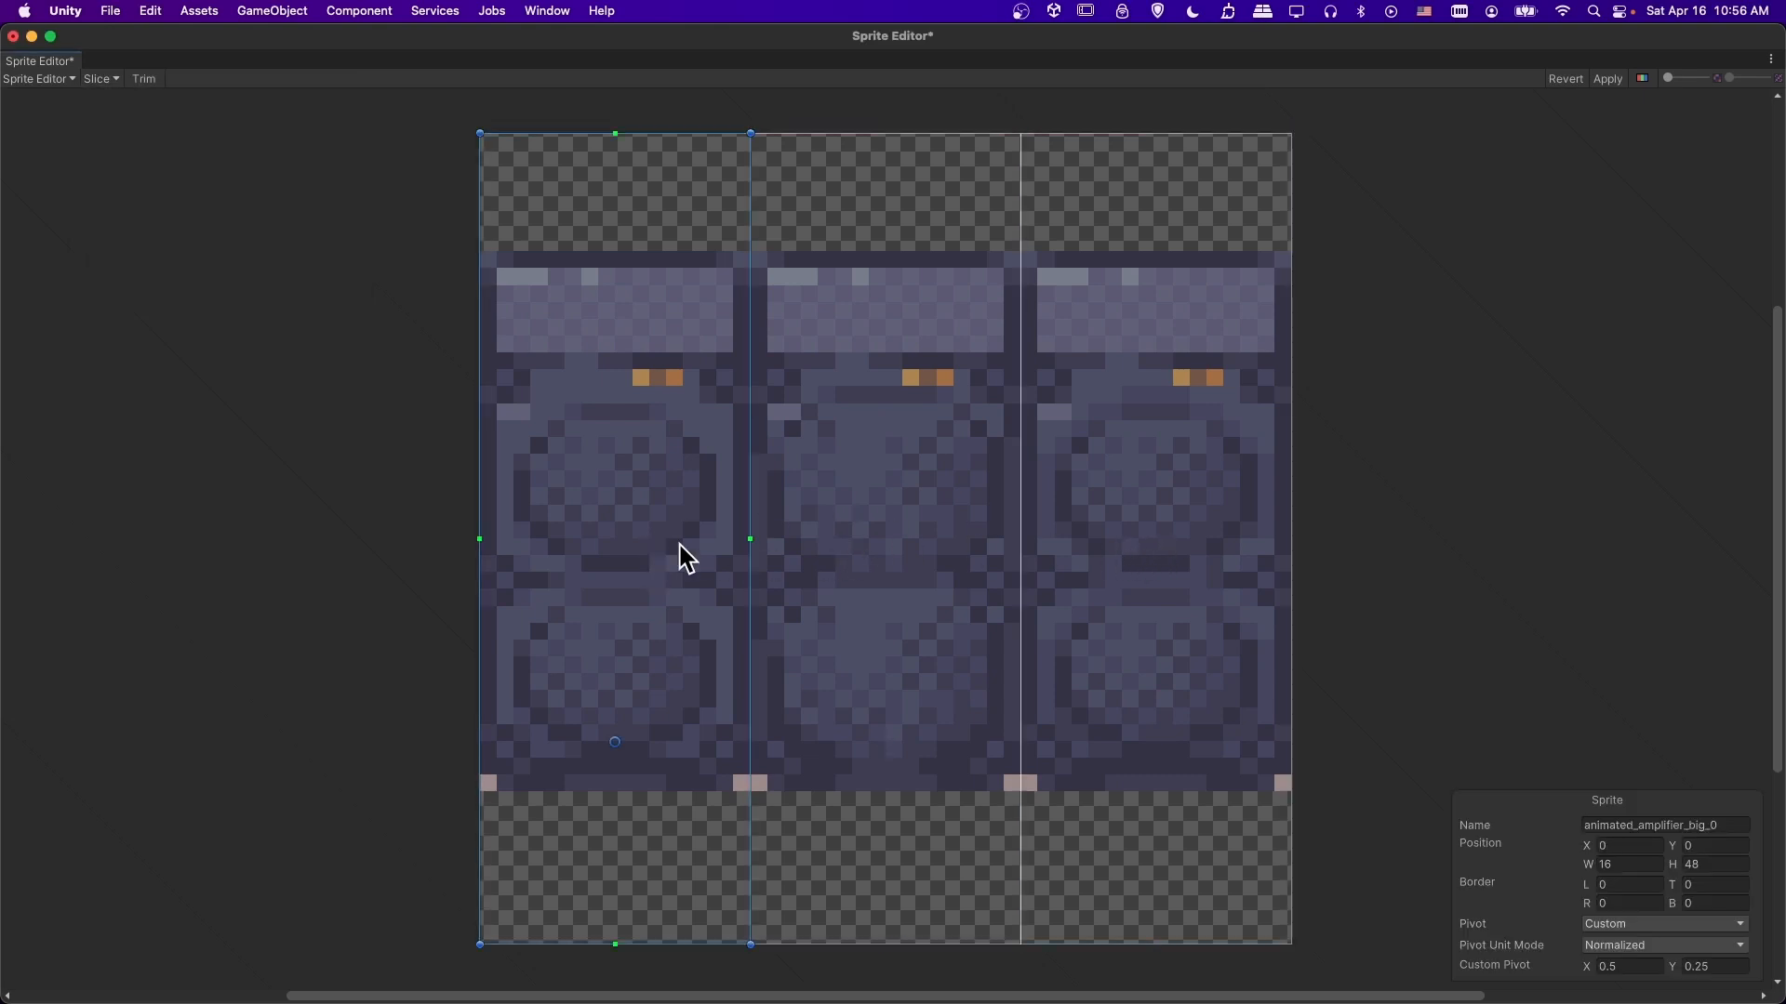
click(888, 571)
click(1158, 588)
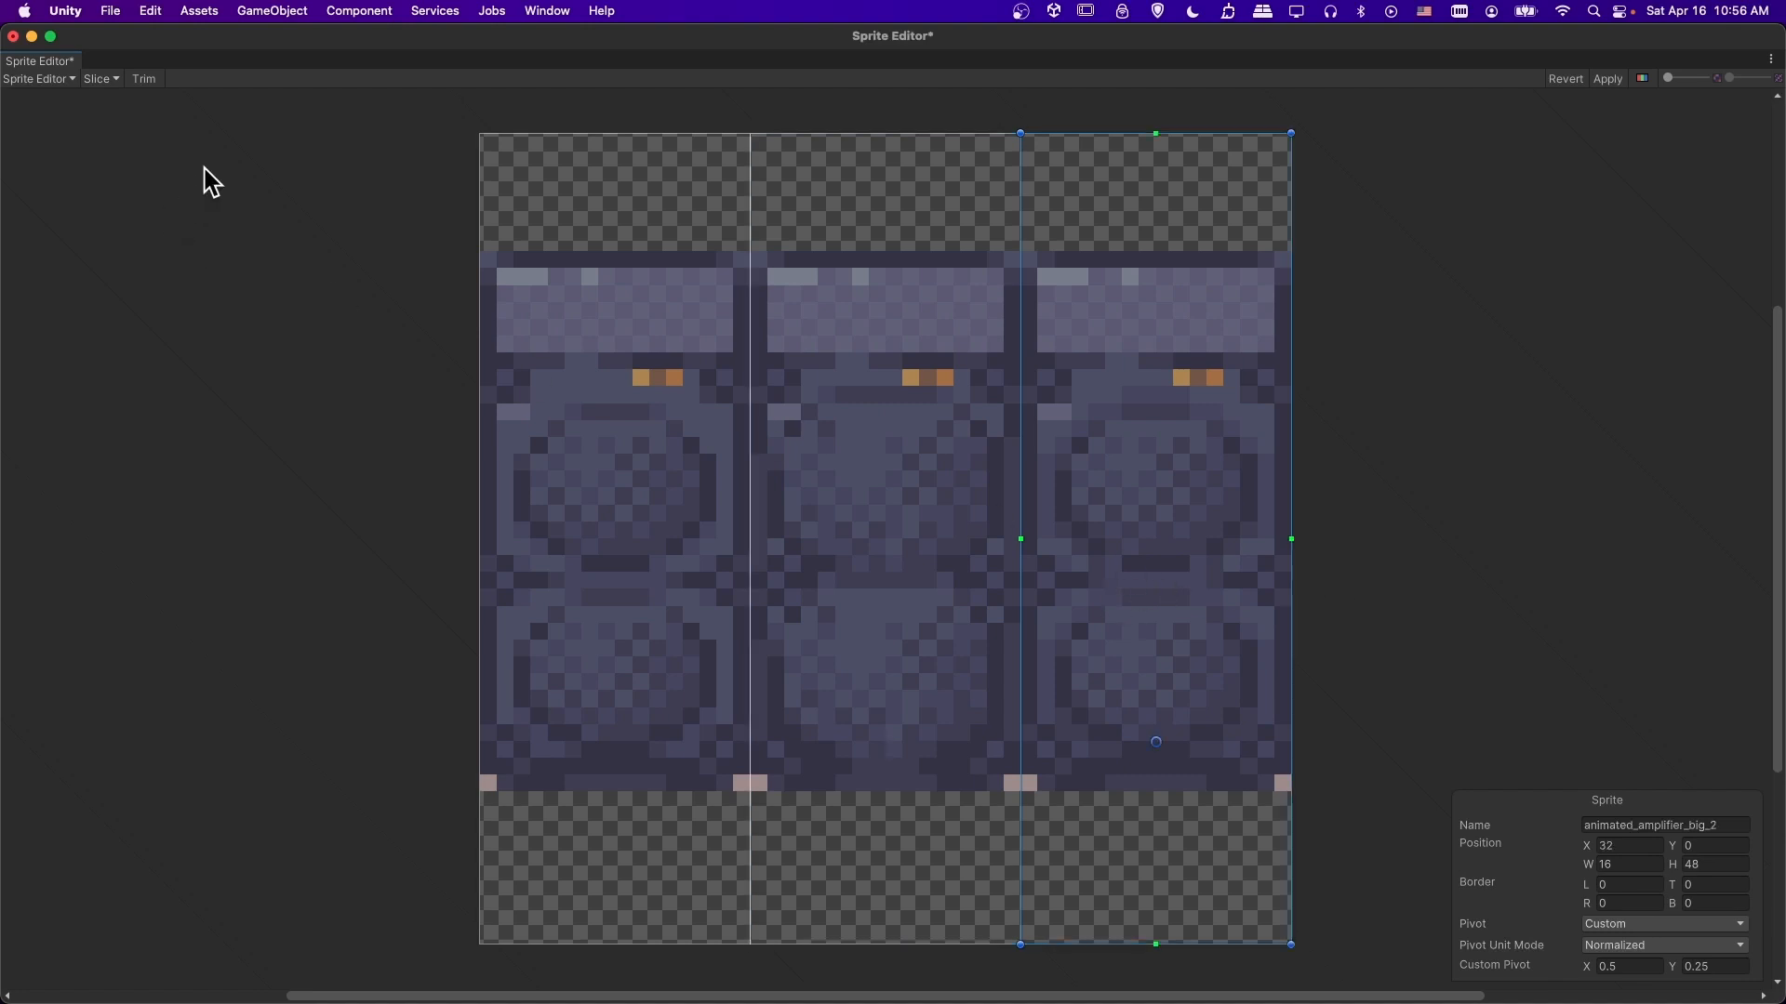
click(1607, 78)
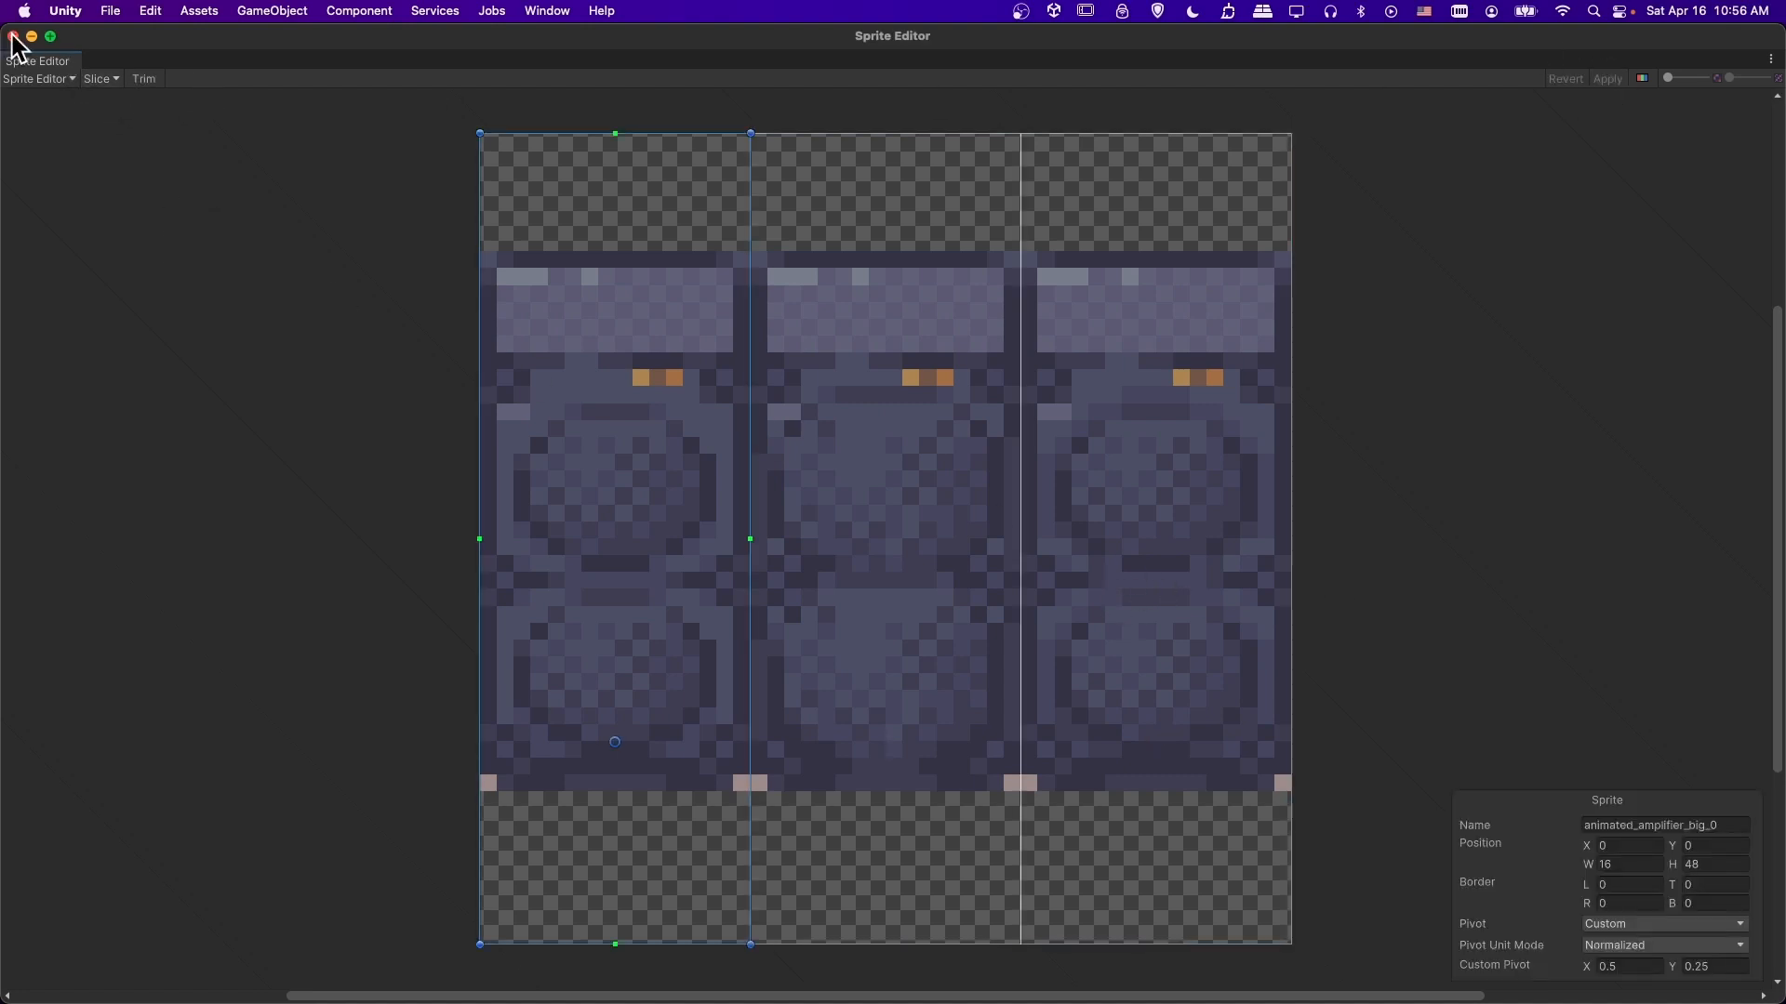
click(13, 36)
- Set the sprite mode of Premade_Character_09 to Multiple, apply it and open the sheet in the Sprite Editor
click(395, 709)
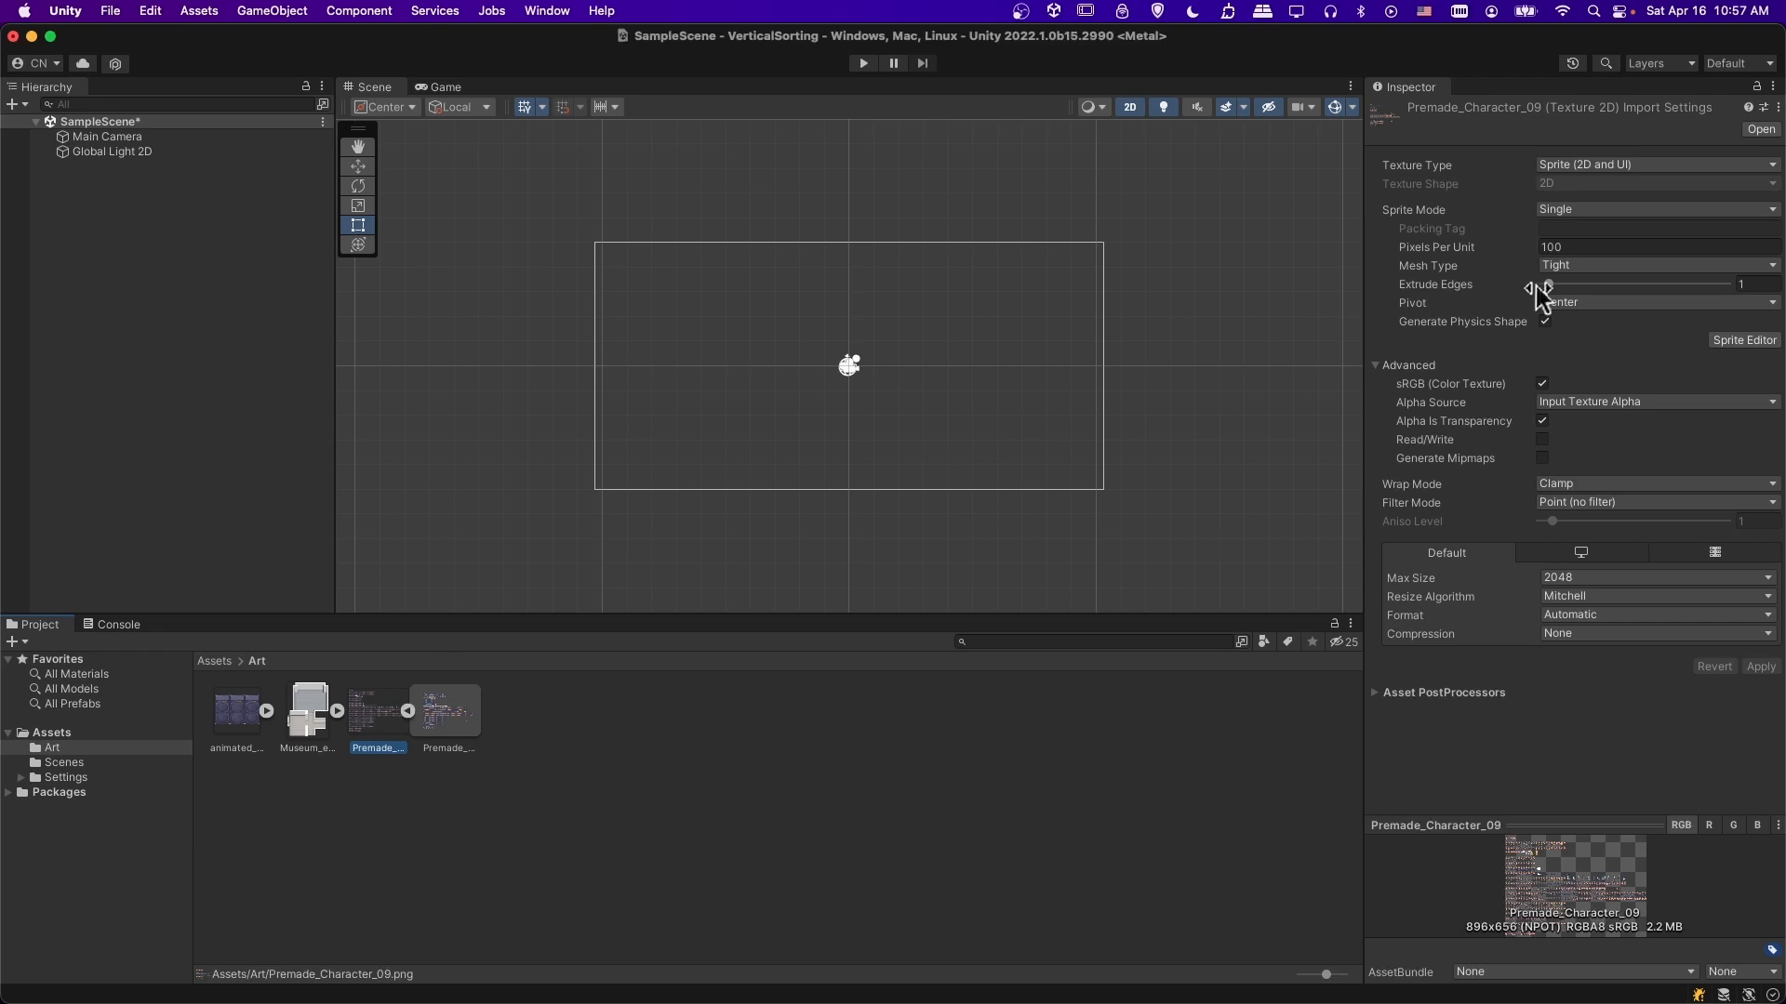
click(1602, 210)
click(1602, 228)
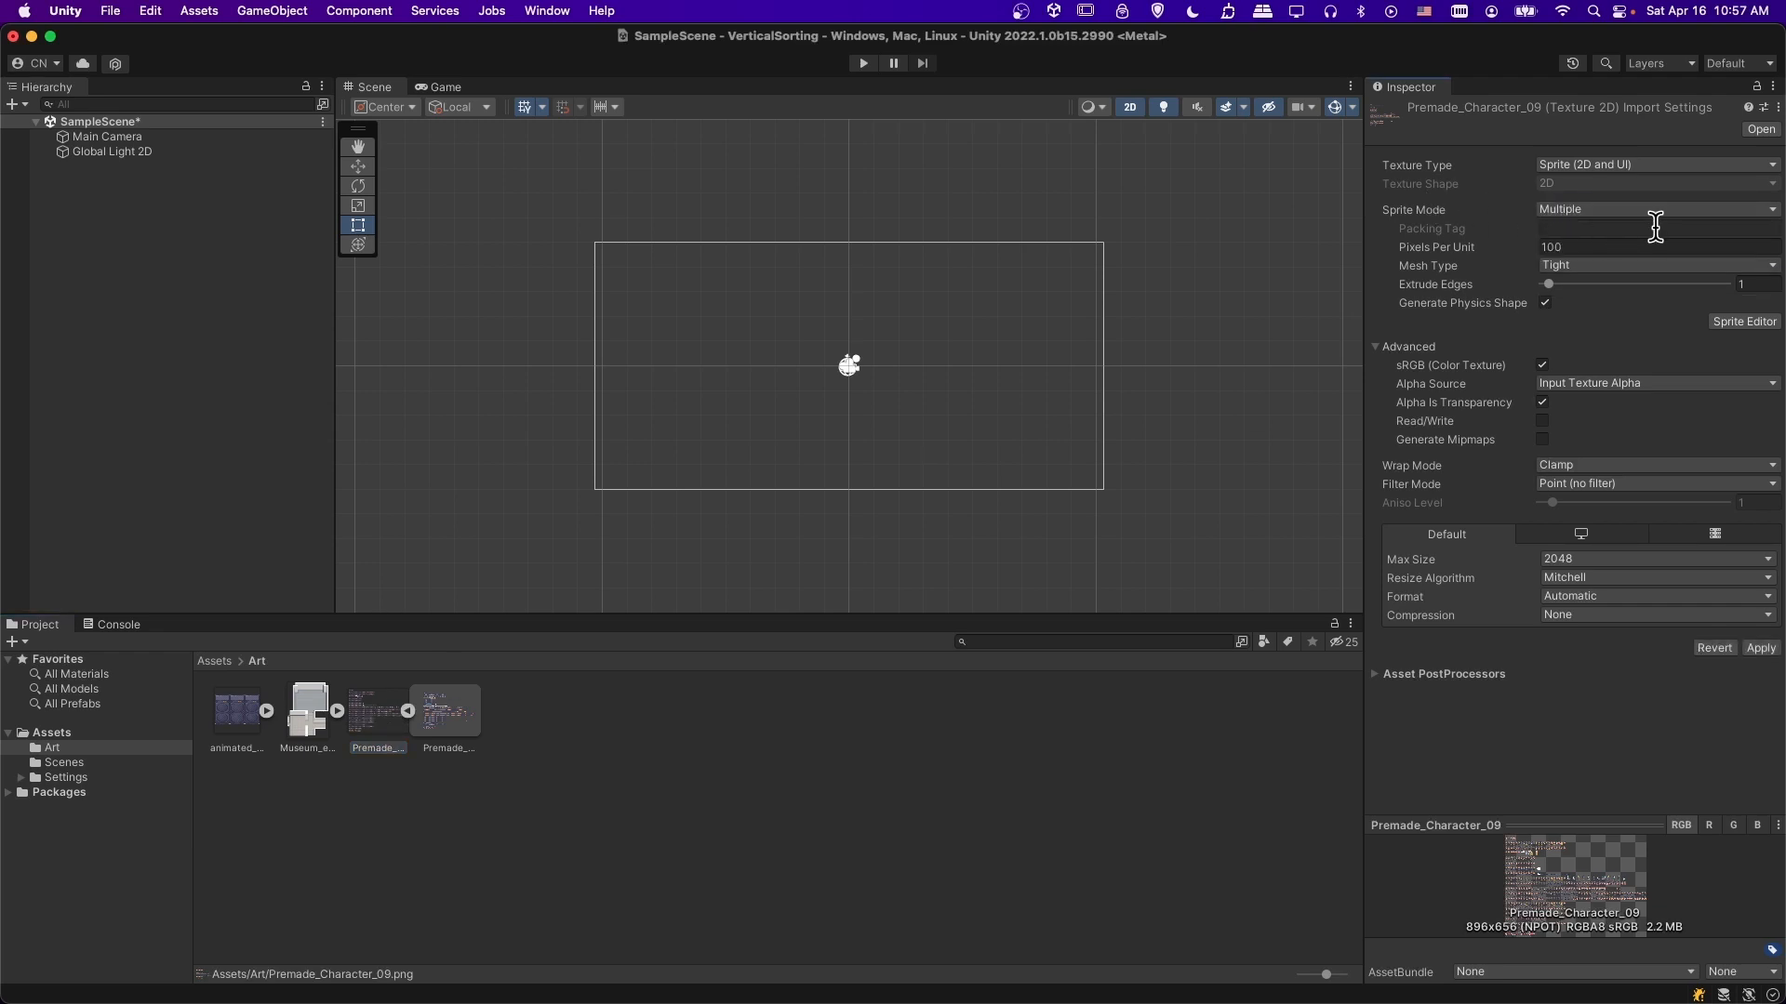
click(1758, 648)
click(1735, 321)
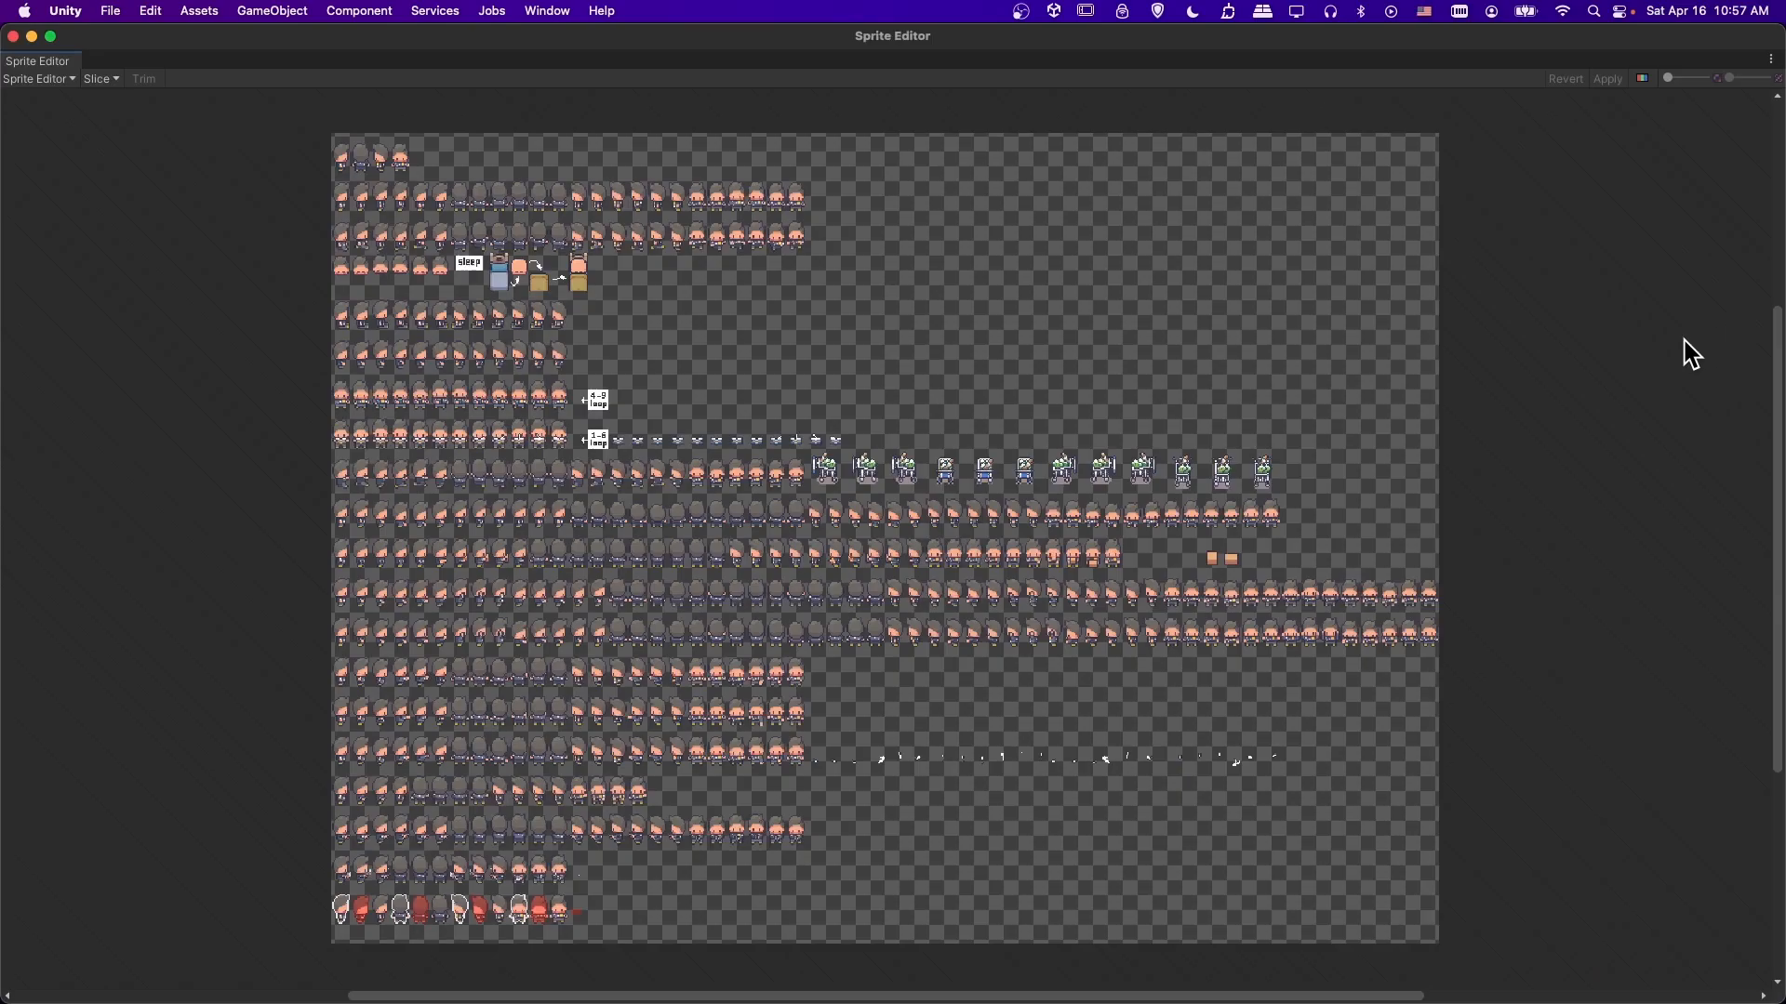
- Slice the character sheet by cell size 16 x 32 pixels with a Center pivot and check sprites in the top rows
click(102, 79)
key(Escape)
click(100, 79)
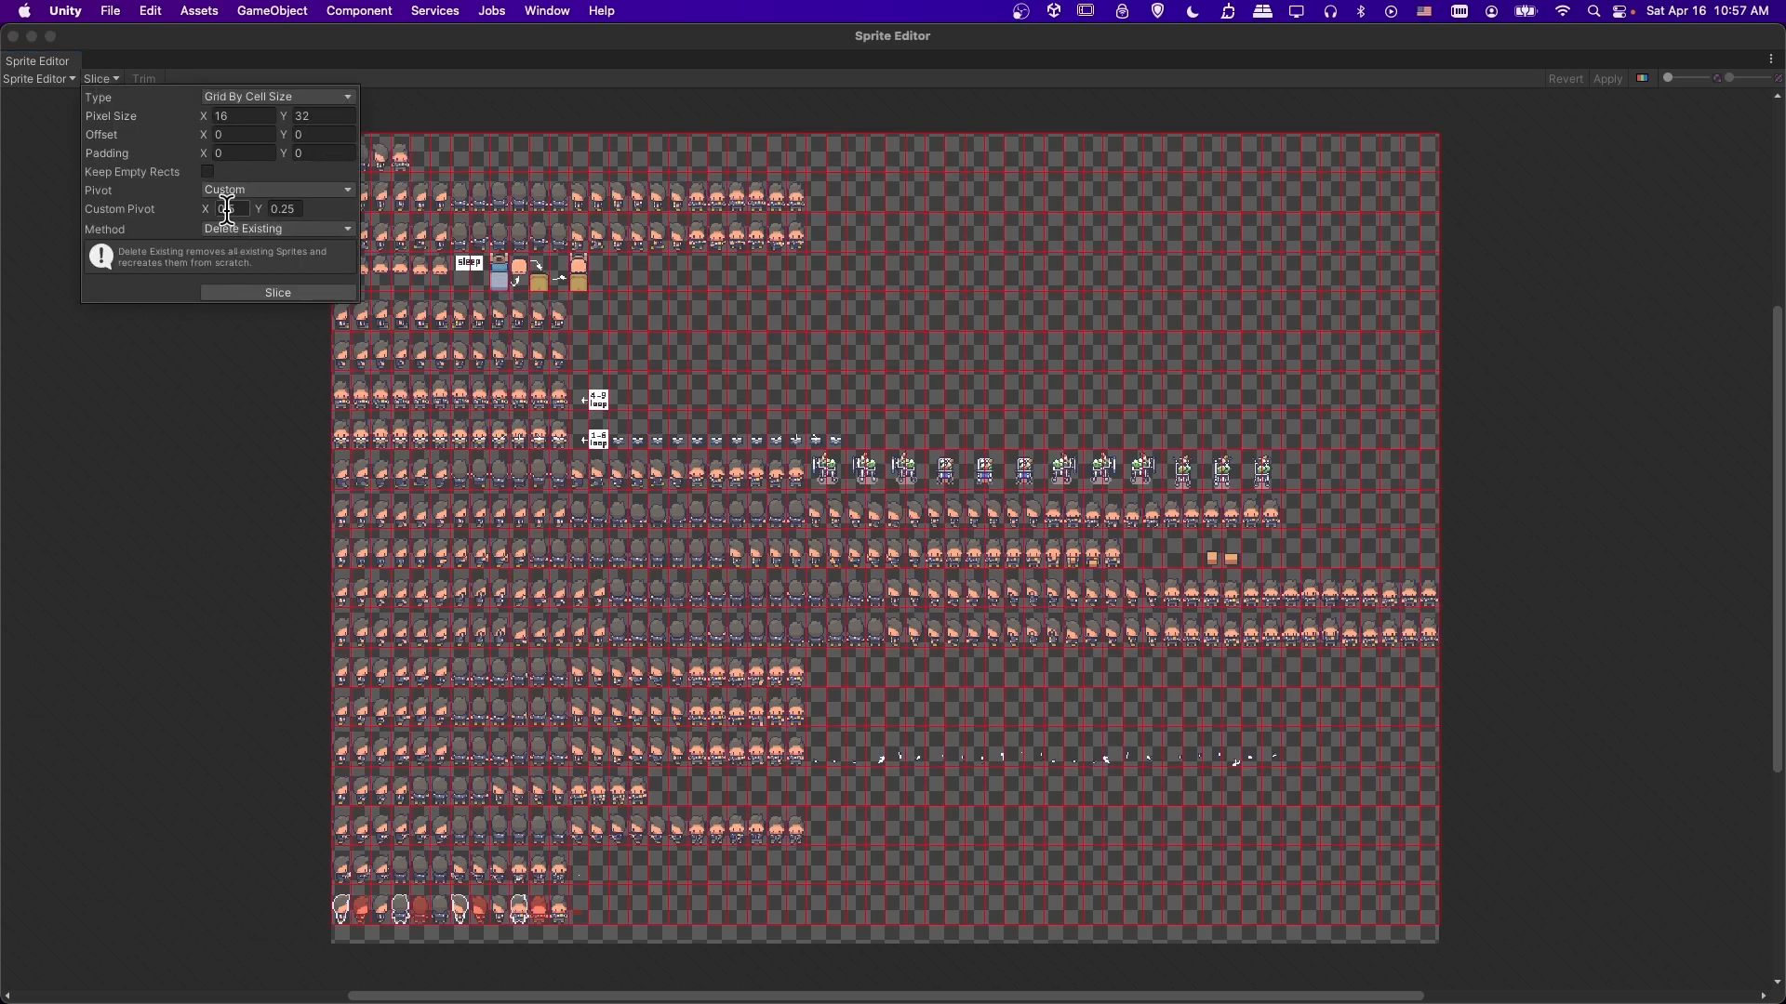
click(246, 192)
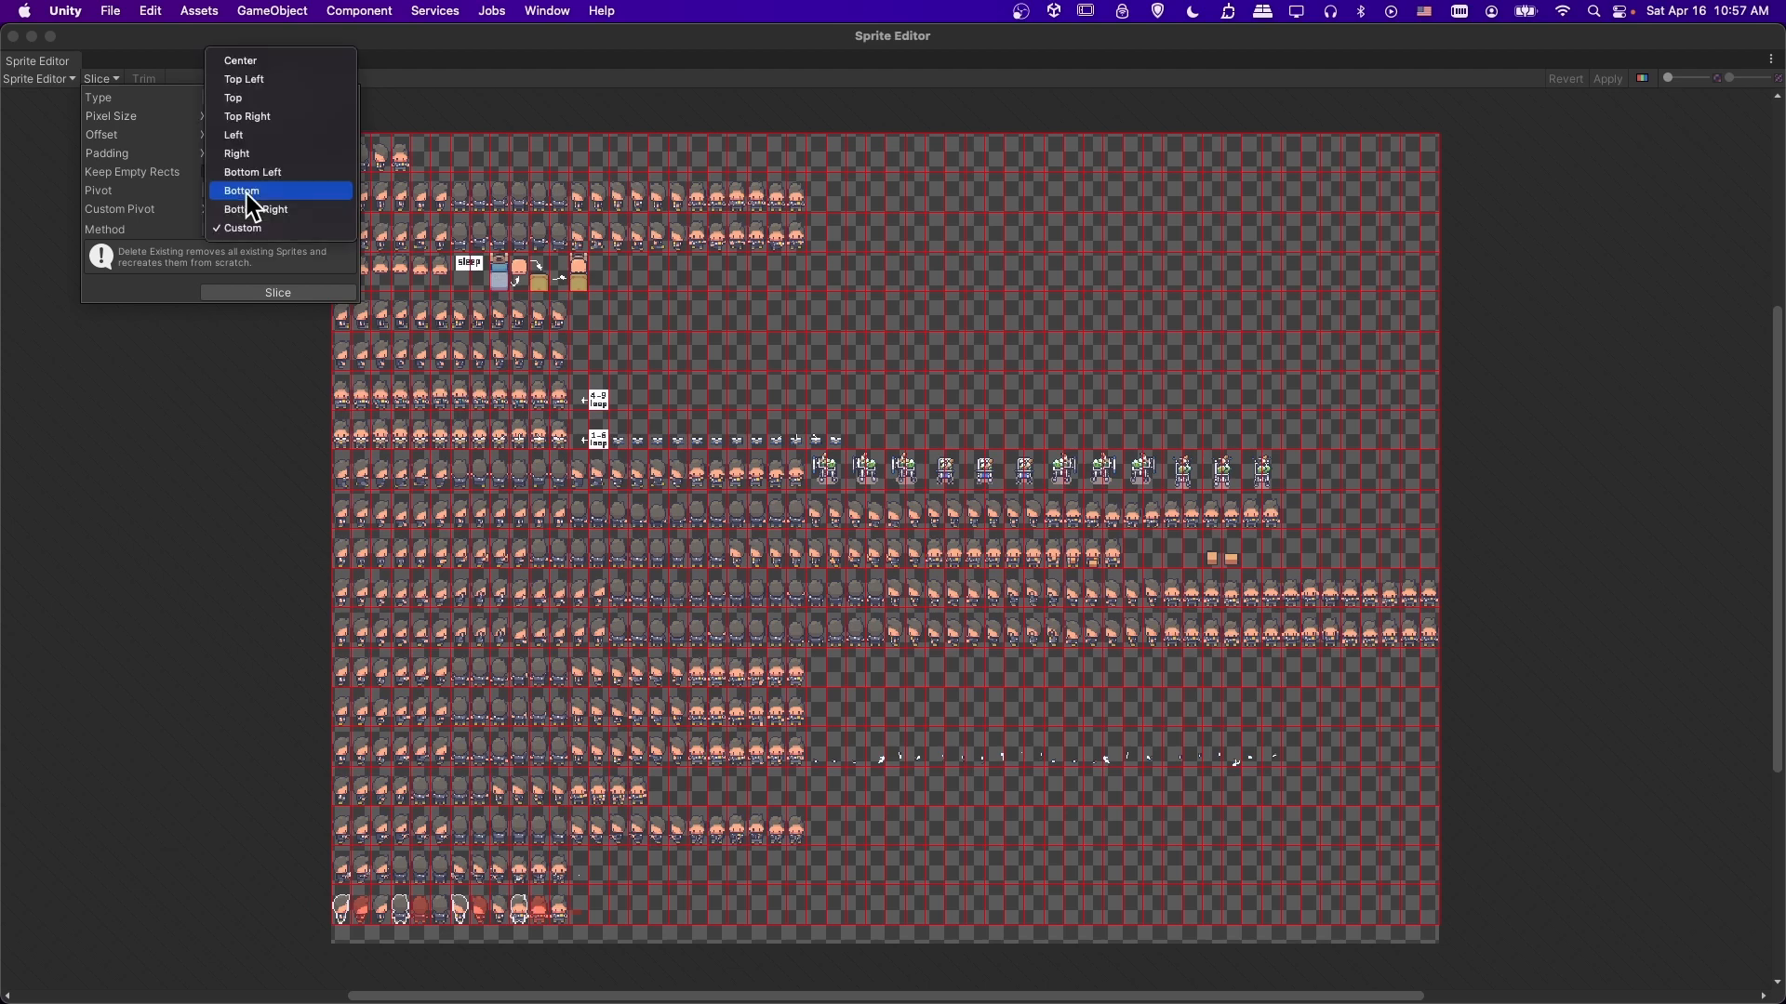
click(250, 65)
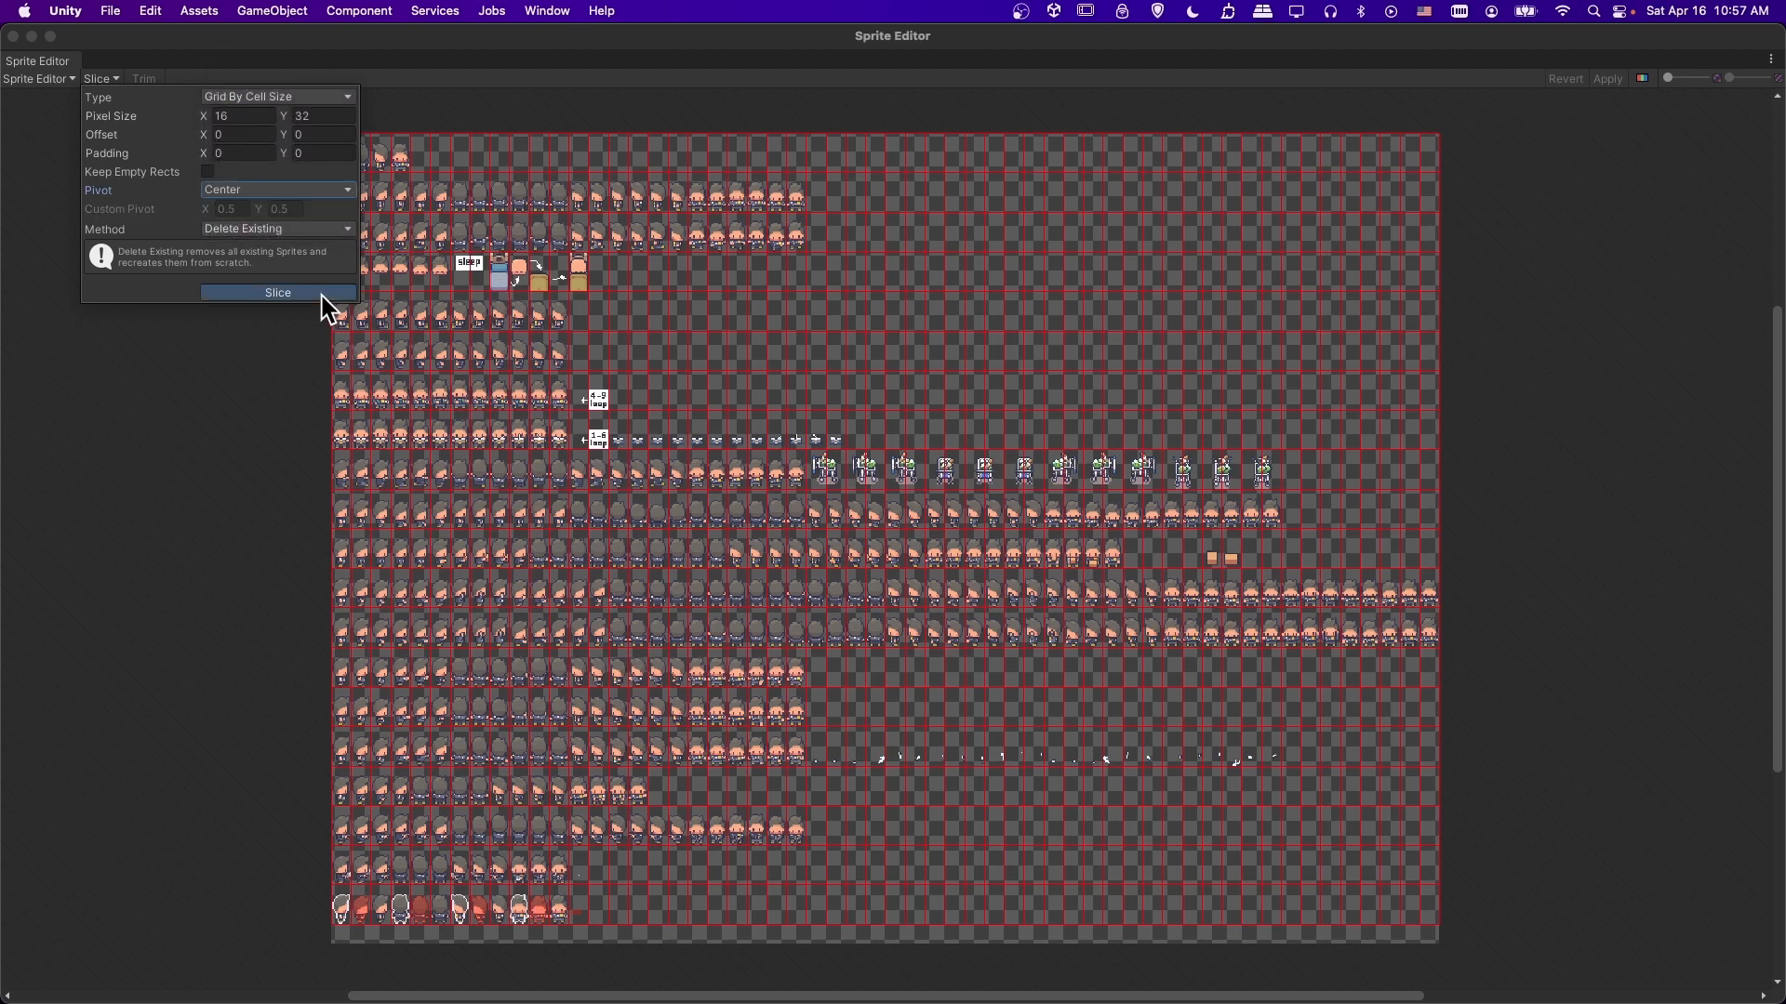
click(323, 294)
scroll(281, 147, up, 3)
scroll(335, 156, up, 2)
click(430, 167)
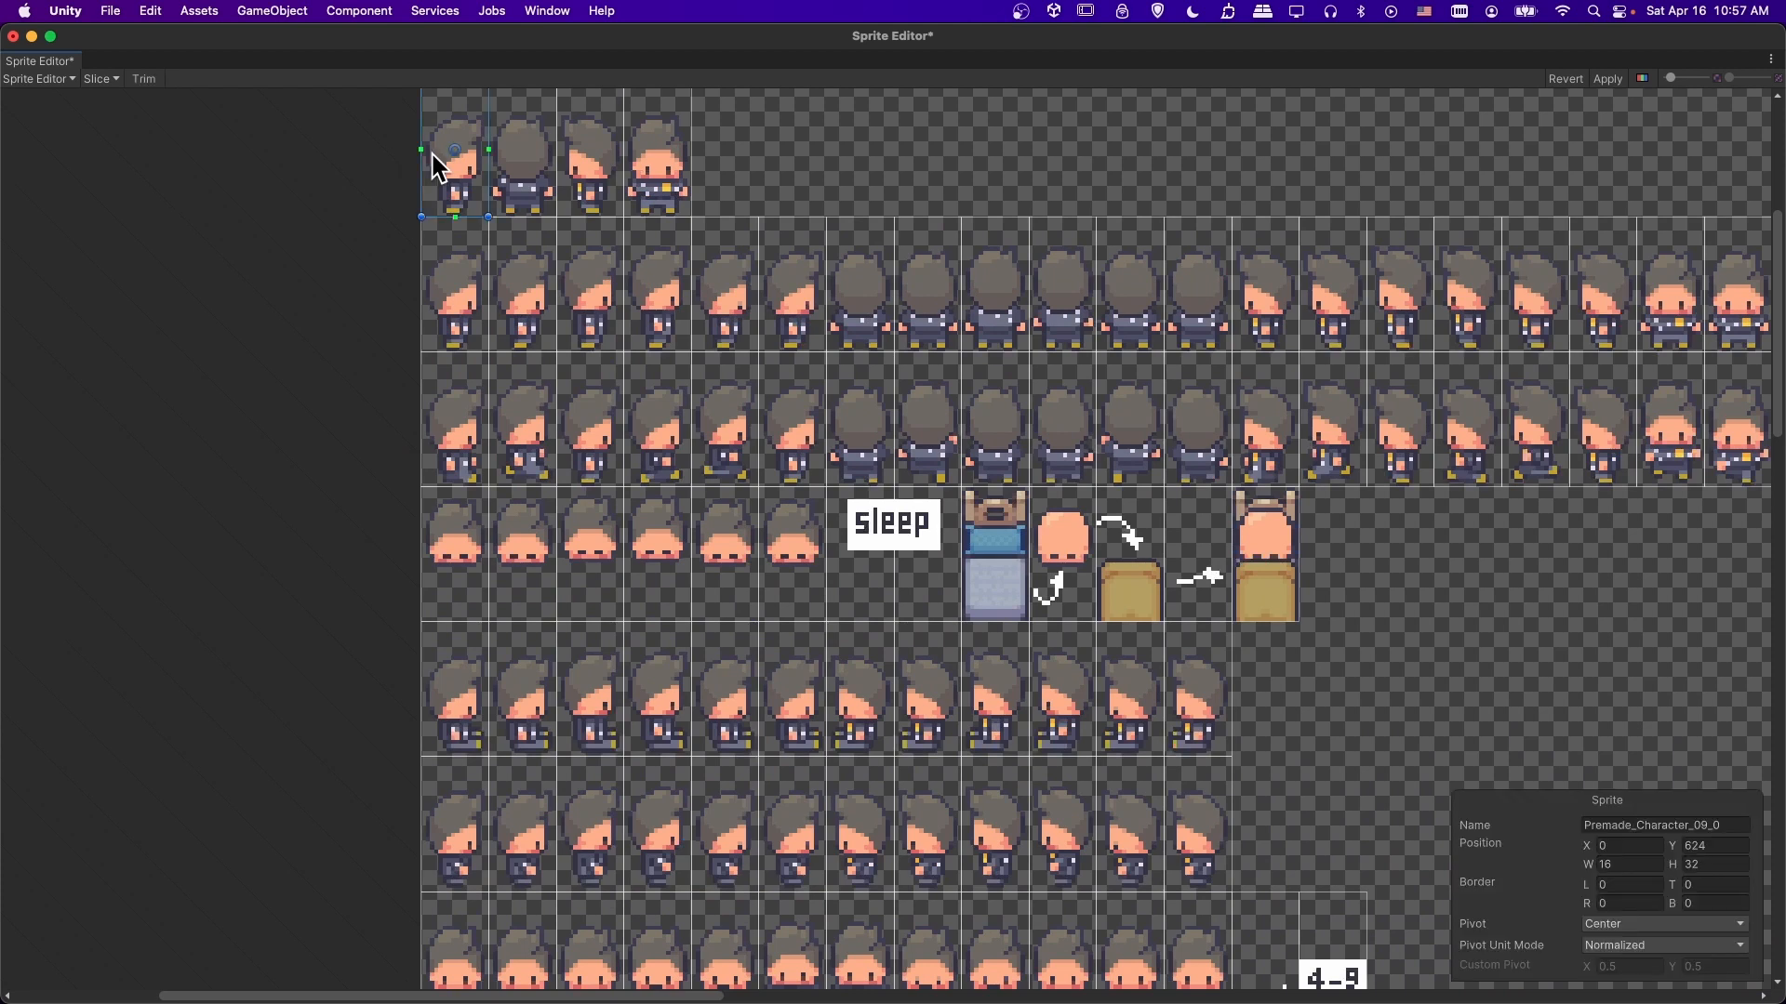
click(458, 290)
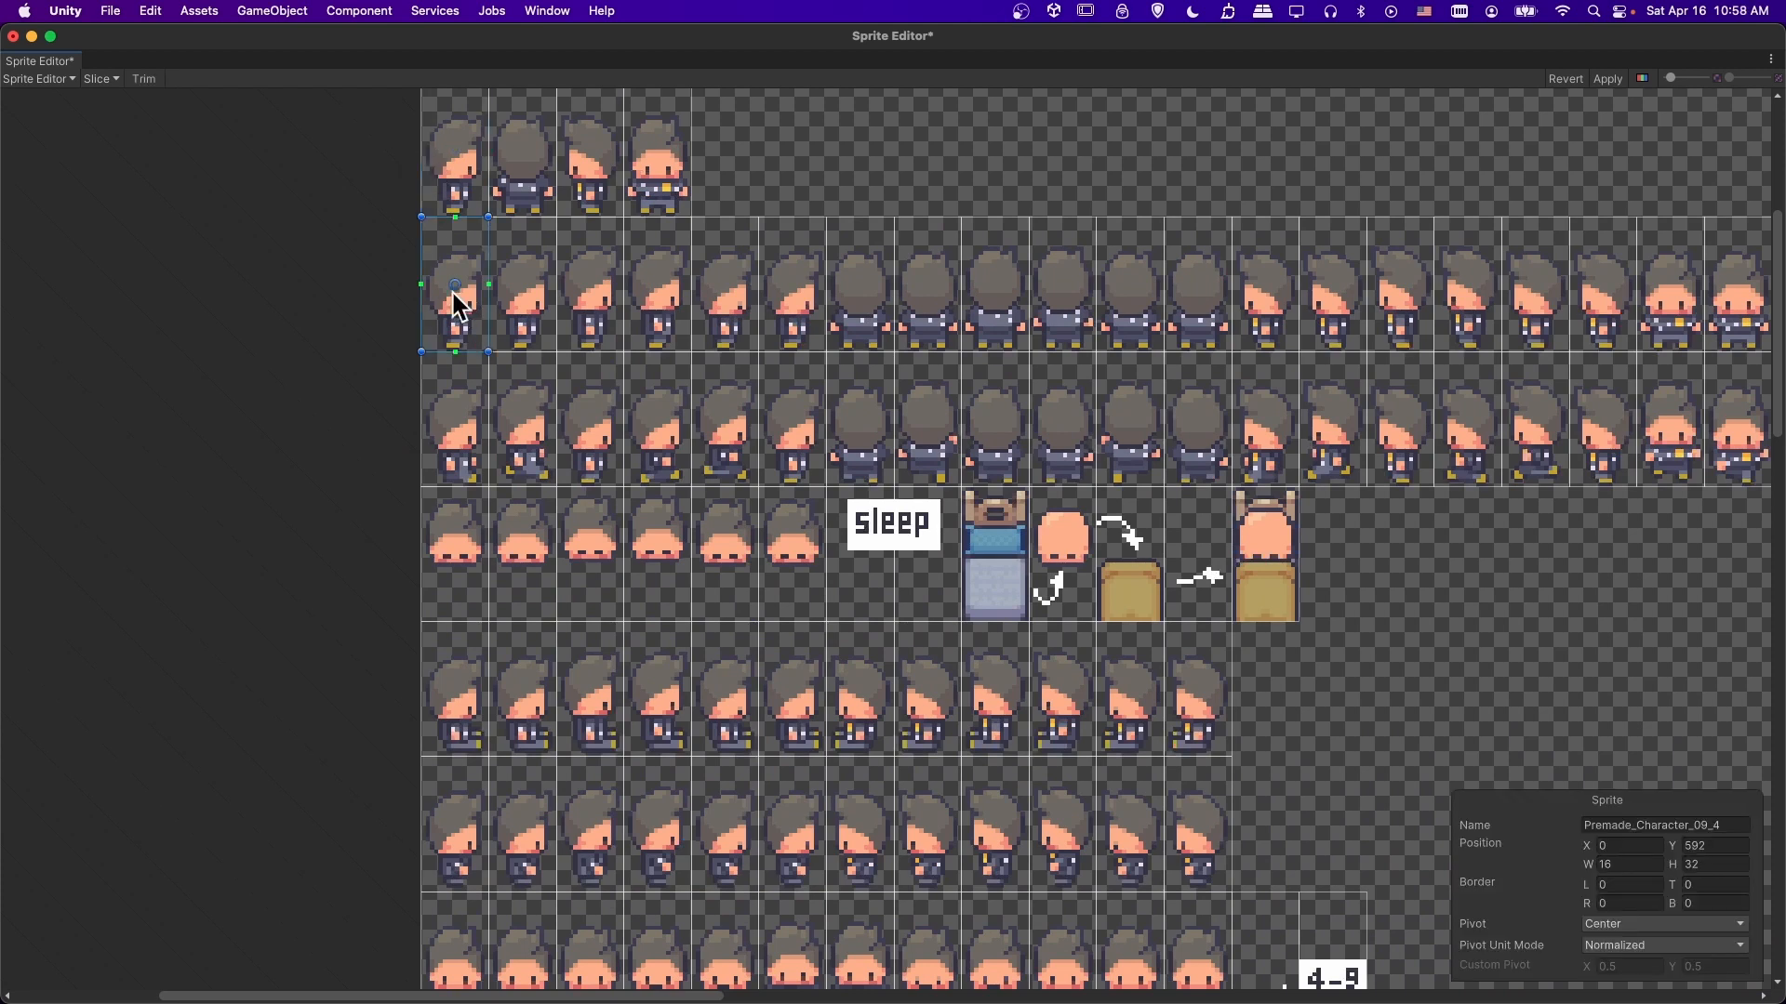
click(456, 414)
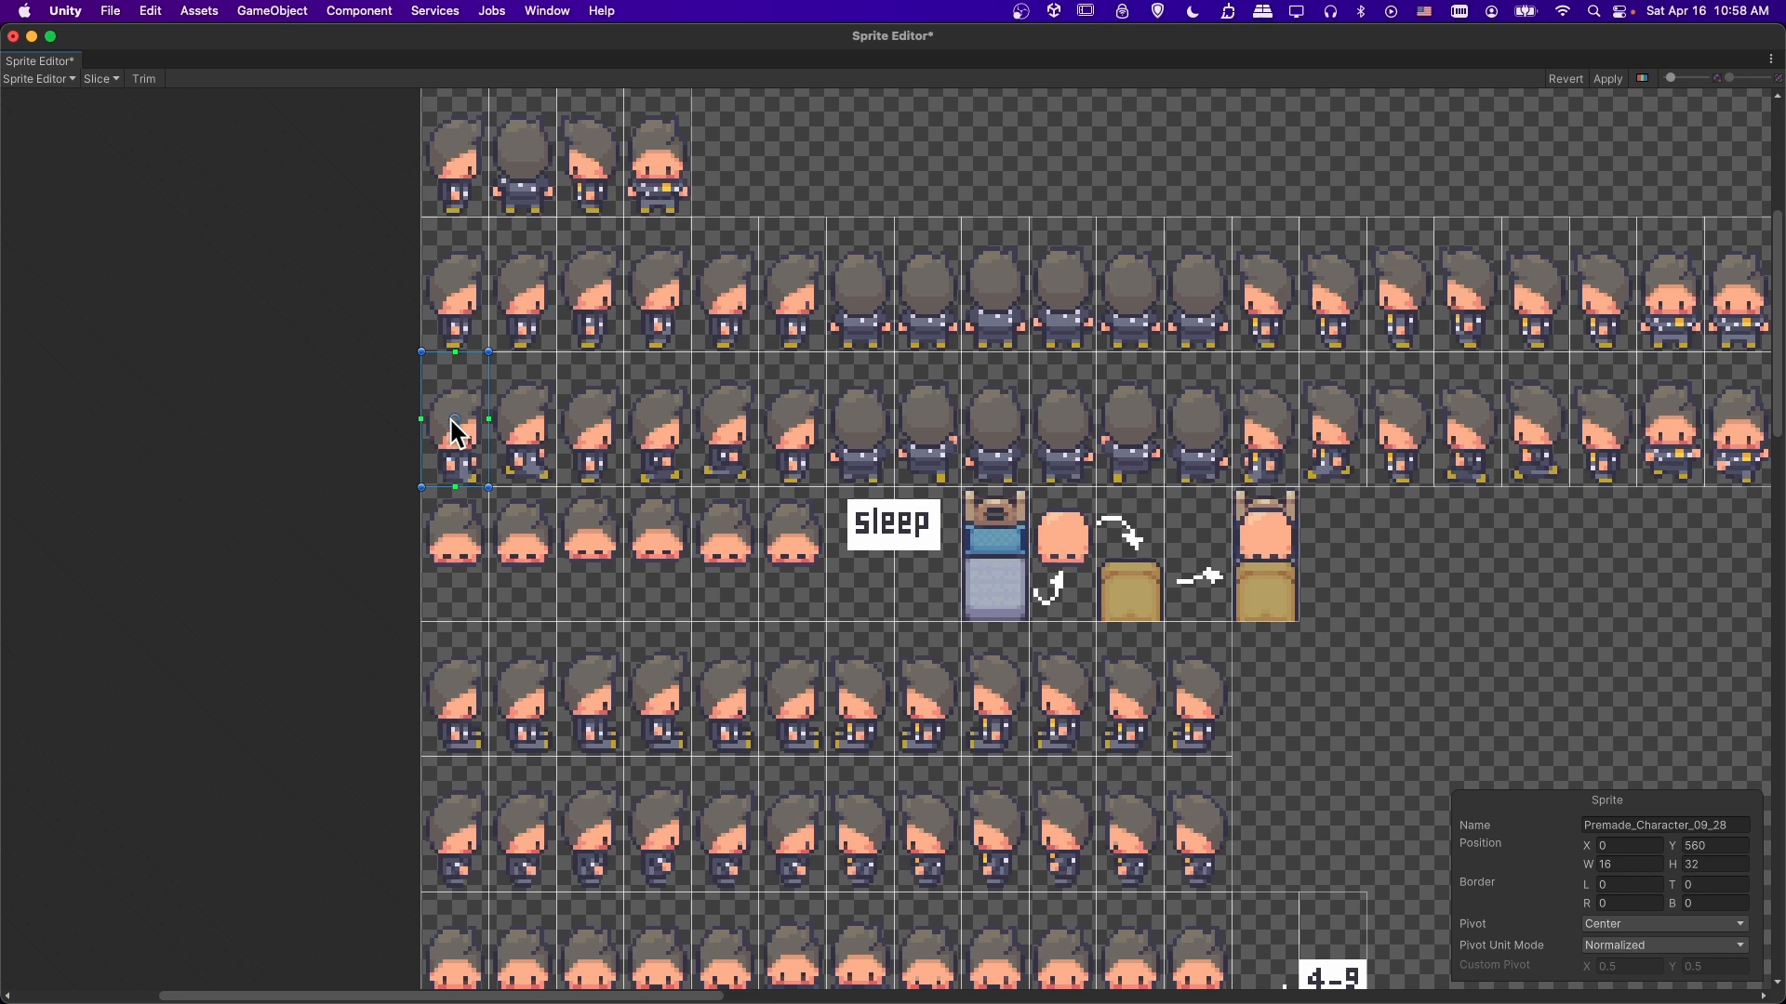
- Move the first character sprite's pivot down to its feet and set it to X 0.5, Y 0.05
click(110, 78)
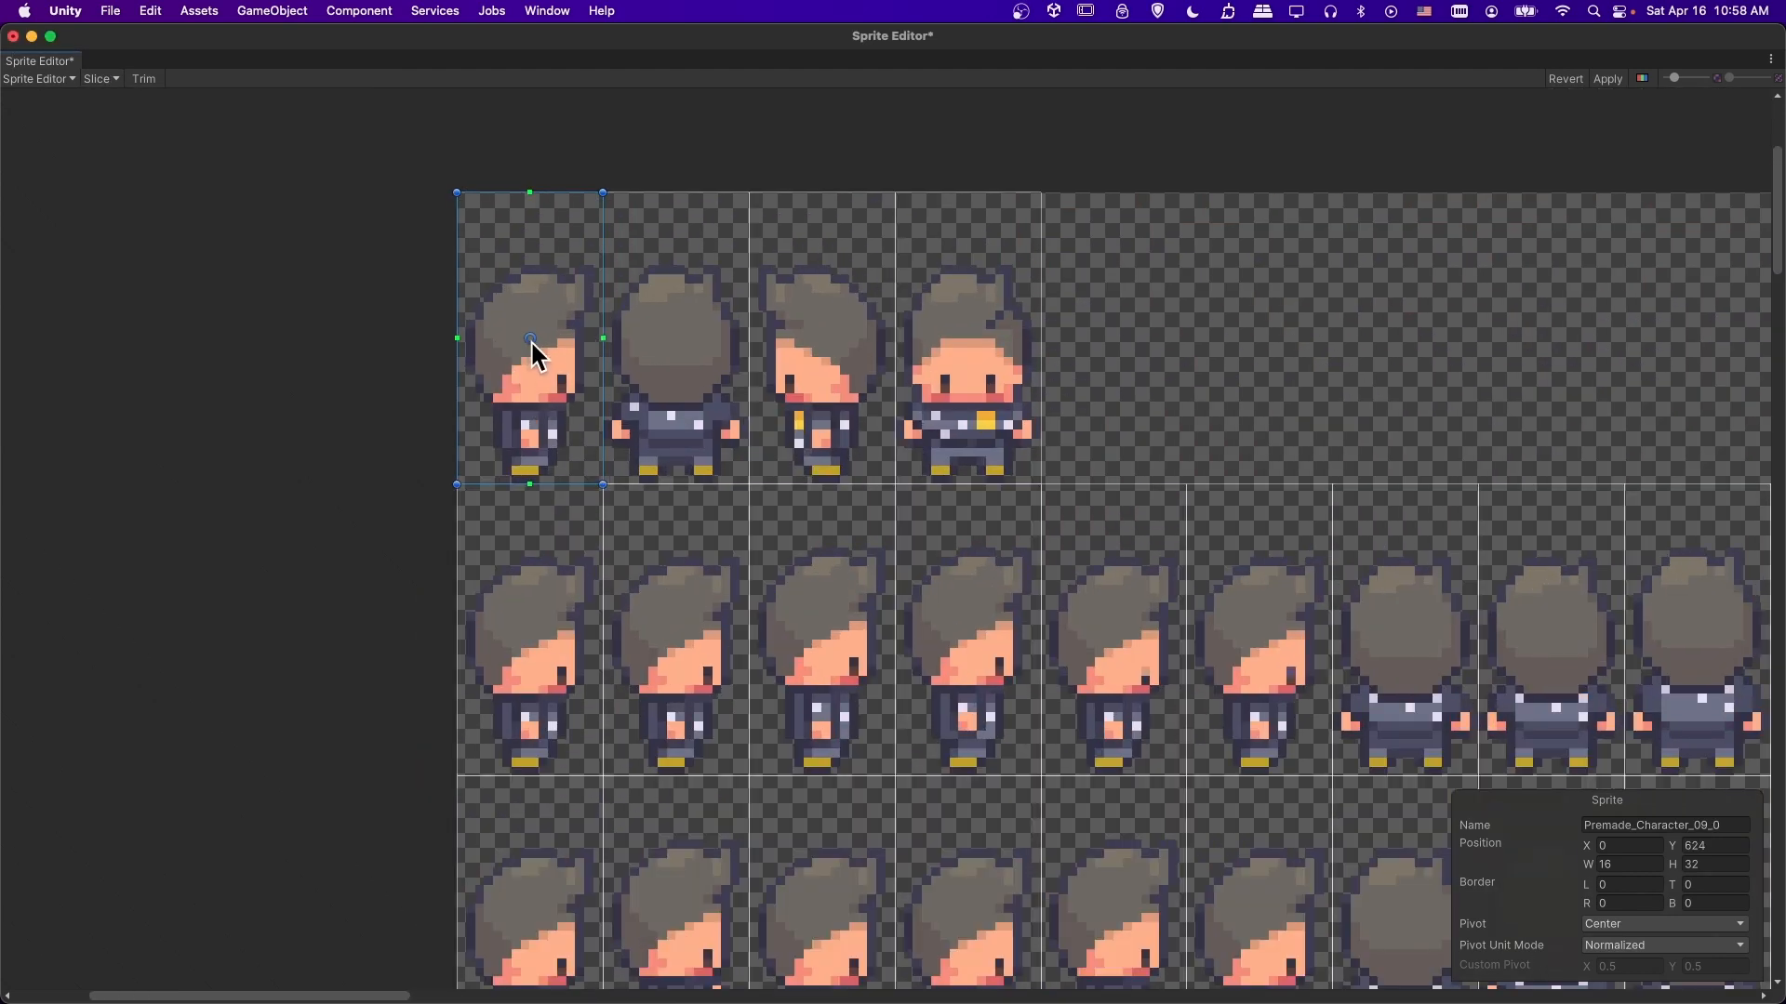
drag(532, 346, 532, 375)
drag(527, 448, 527, 469)
click(1622, 968)
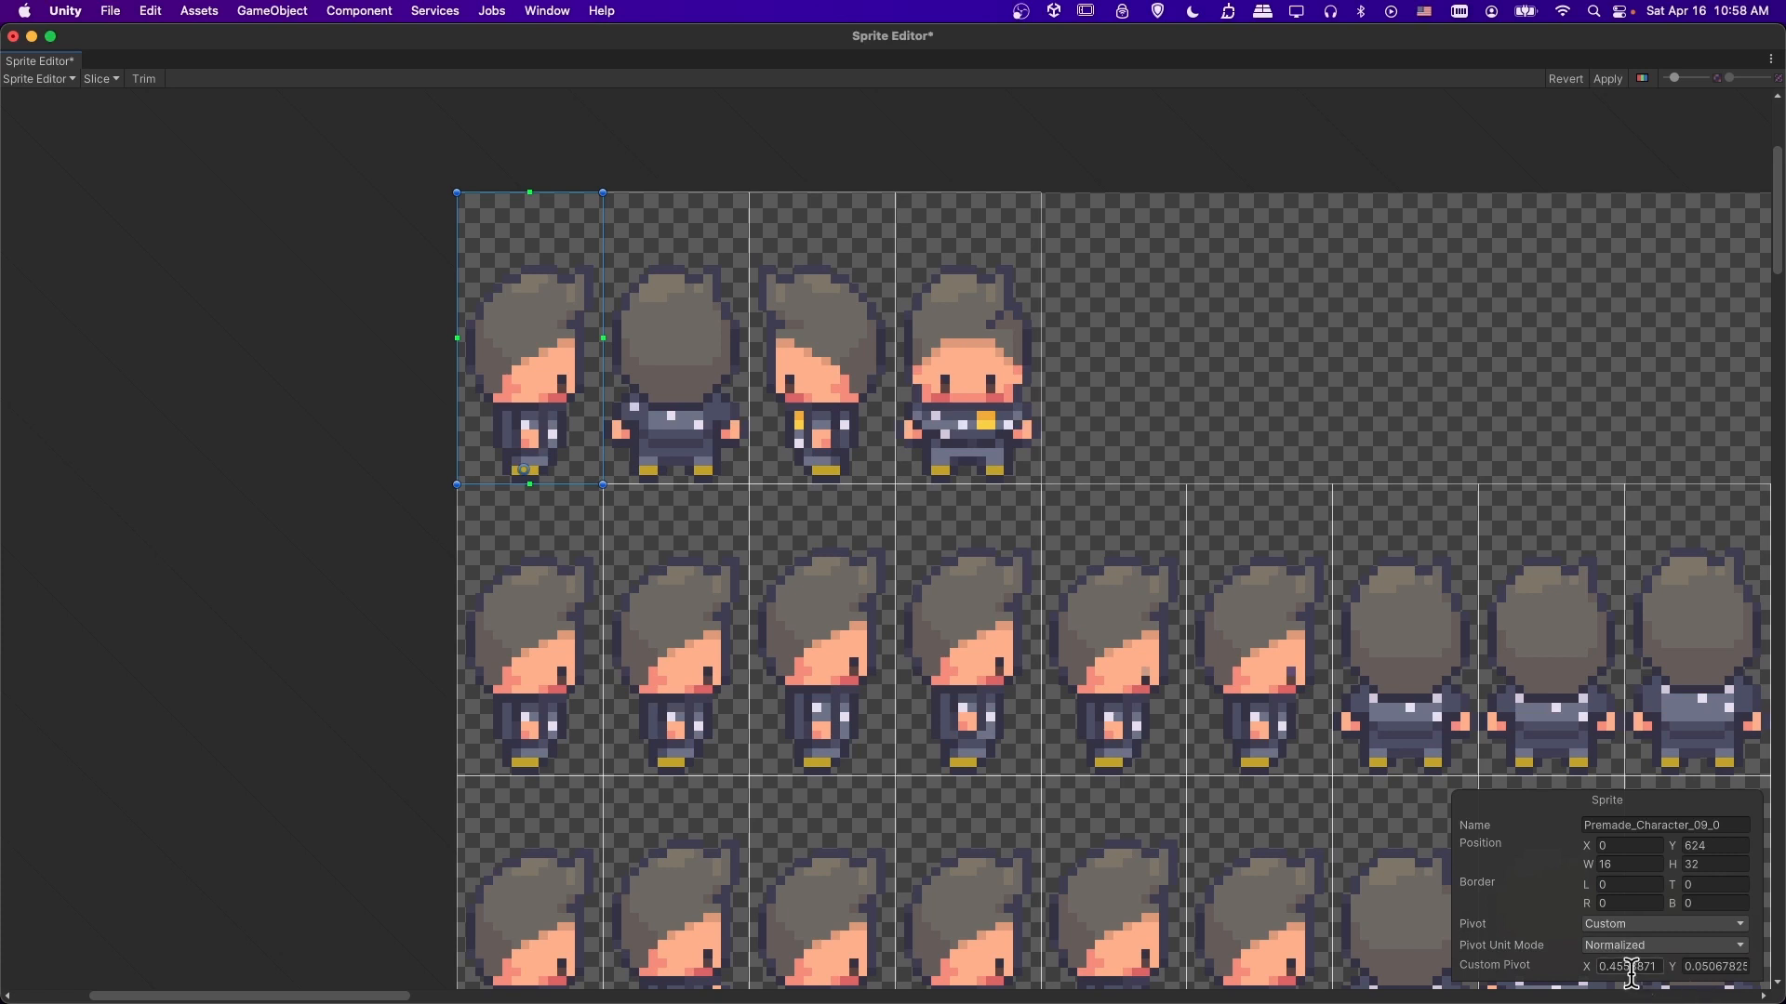
text(0.5)
key(Tab)
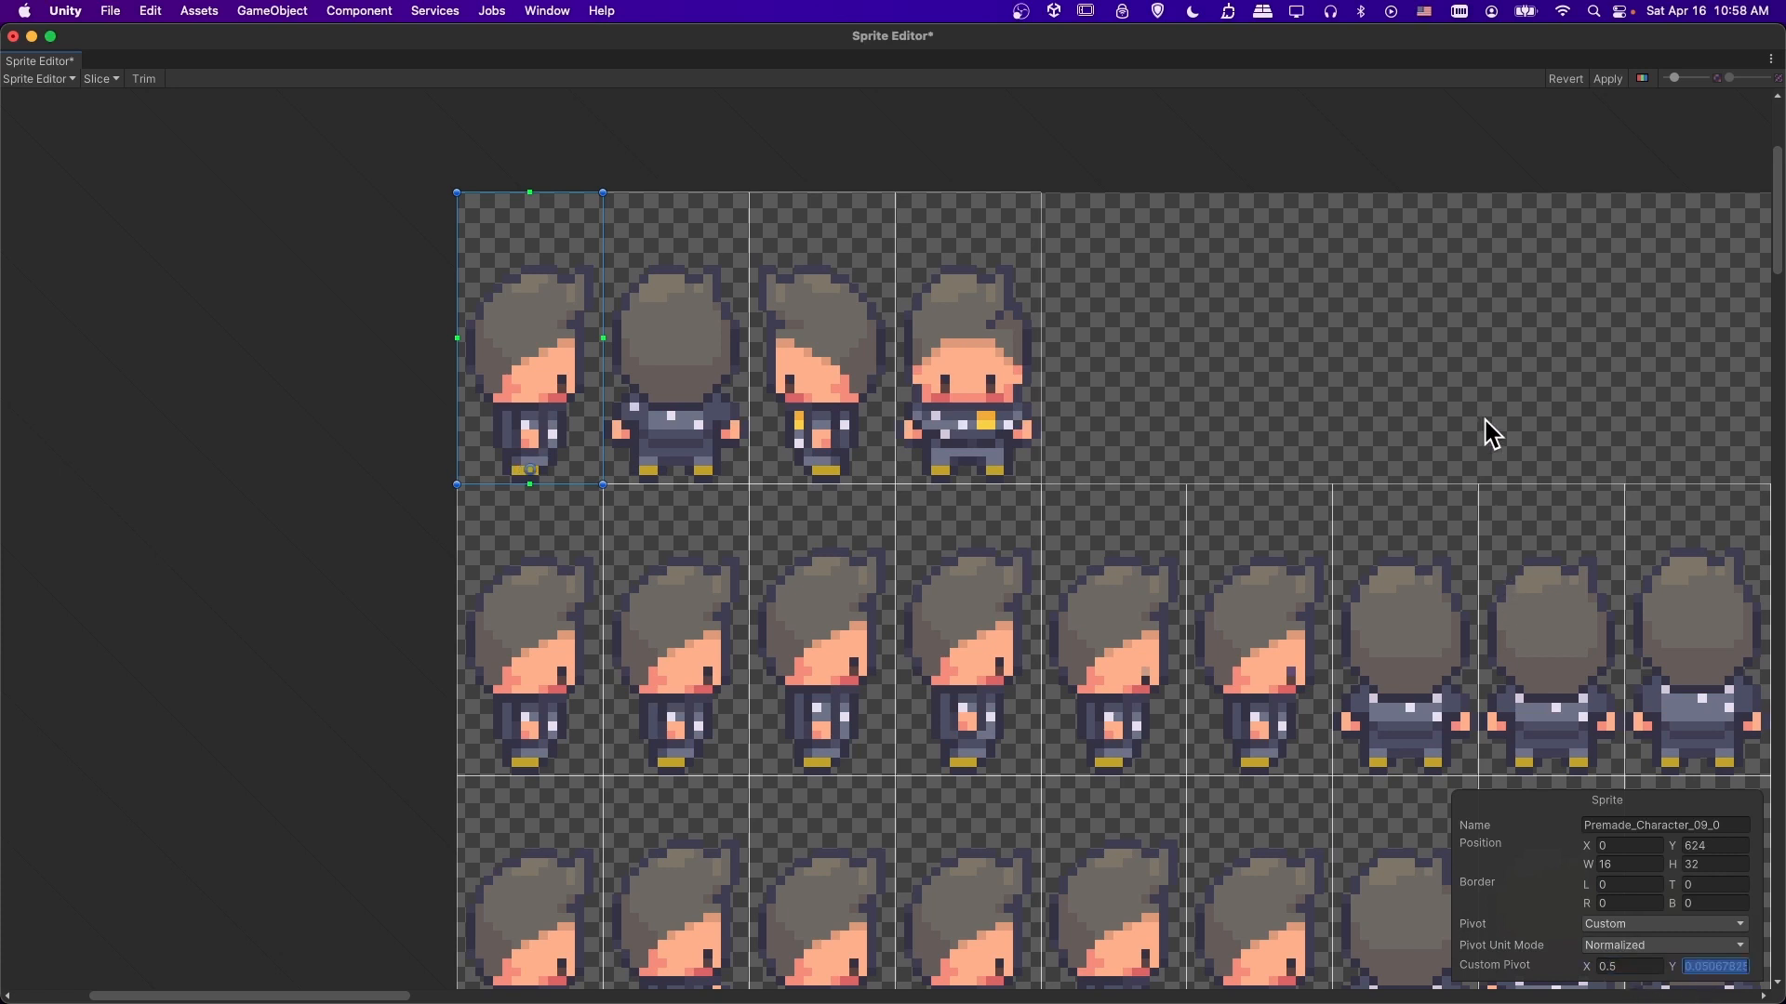
text(0.05)
click(136, 115)
- Re-slice the character sheet by 16 x 32 pixel cells with custom pivot X 0.5, Y 0.05
click(102, 82)
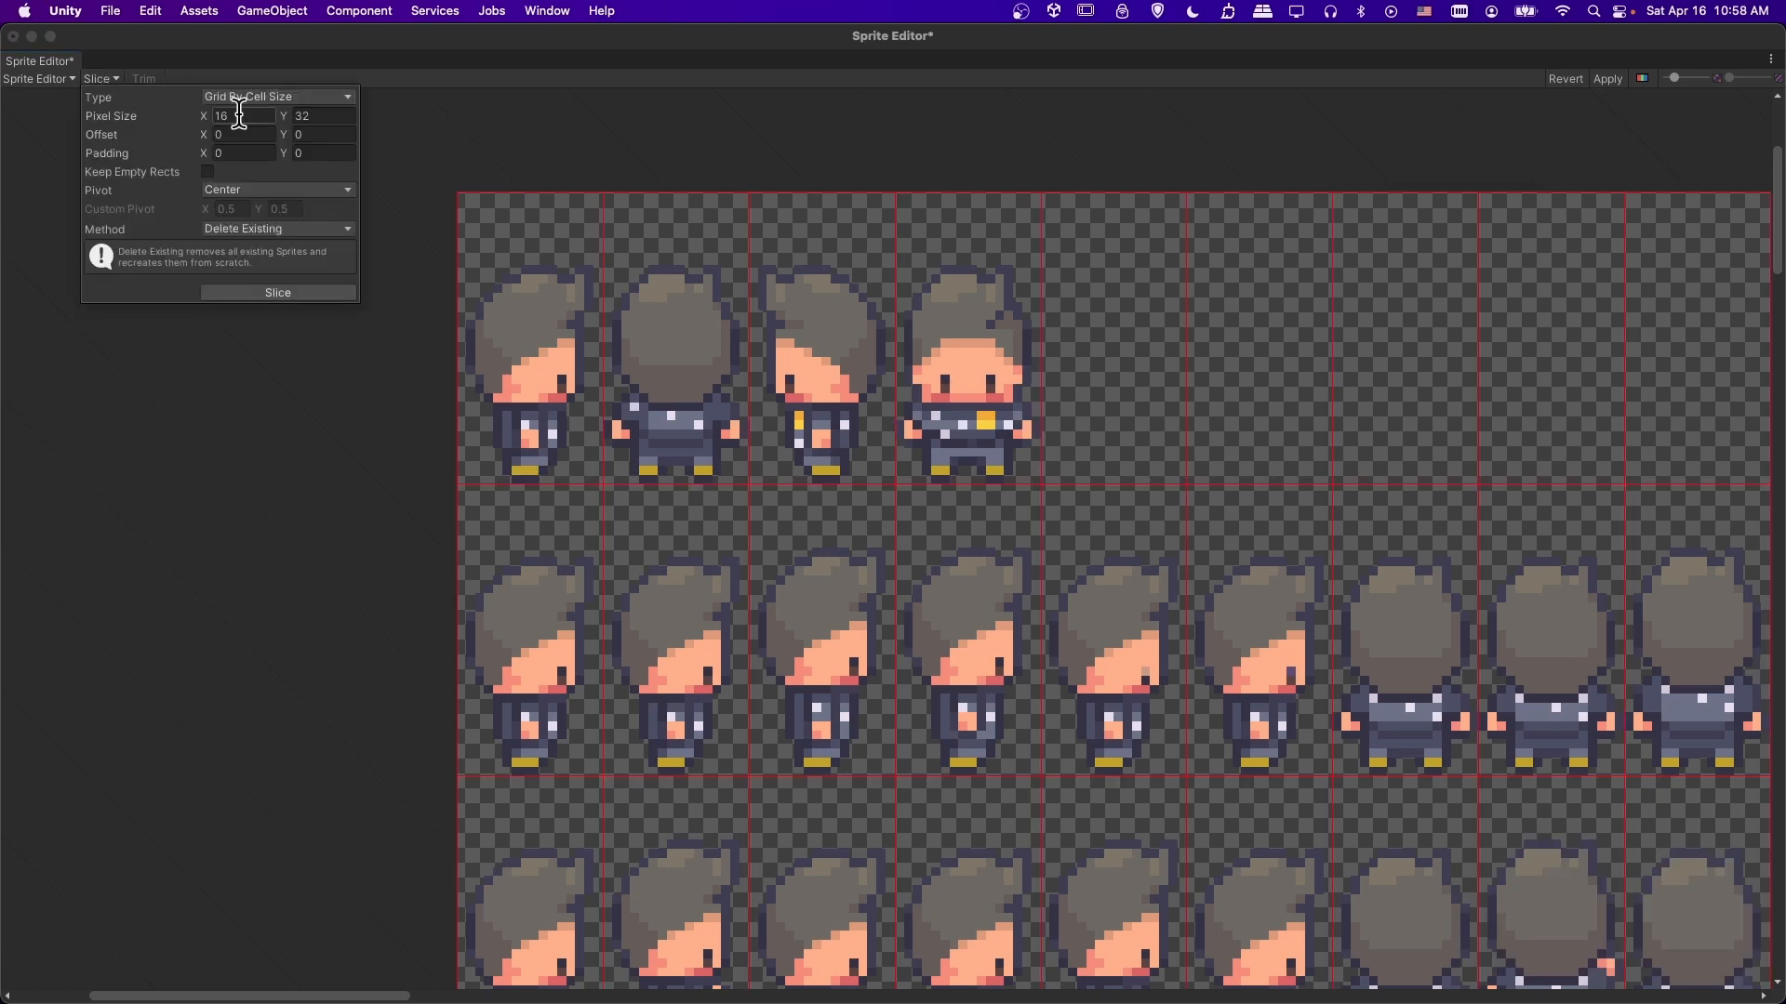
click(249, 190)
click(214, 202)
click(287, 208)
key(BackSpace)
text(0.0)
click(298, 293)
- Check the pivots of character sprites across several rows and apply the slicing, closing the Sprite Editor
click(528, 383)
click(693, 372)
click(818, 377)
click(1052, 395)
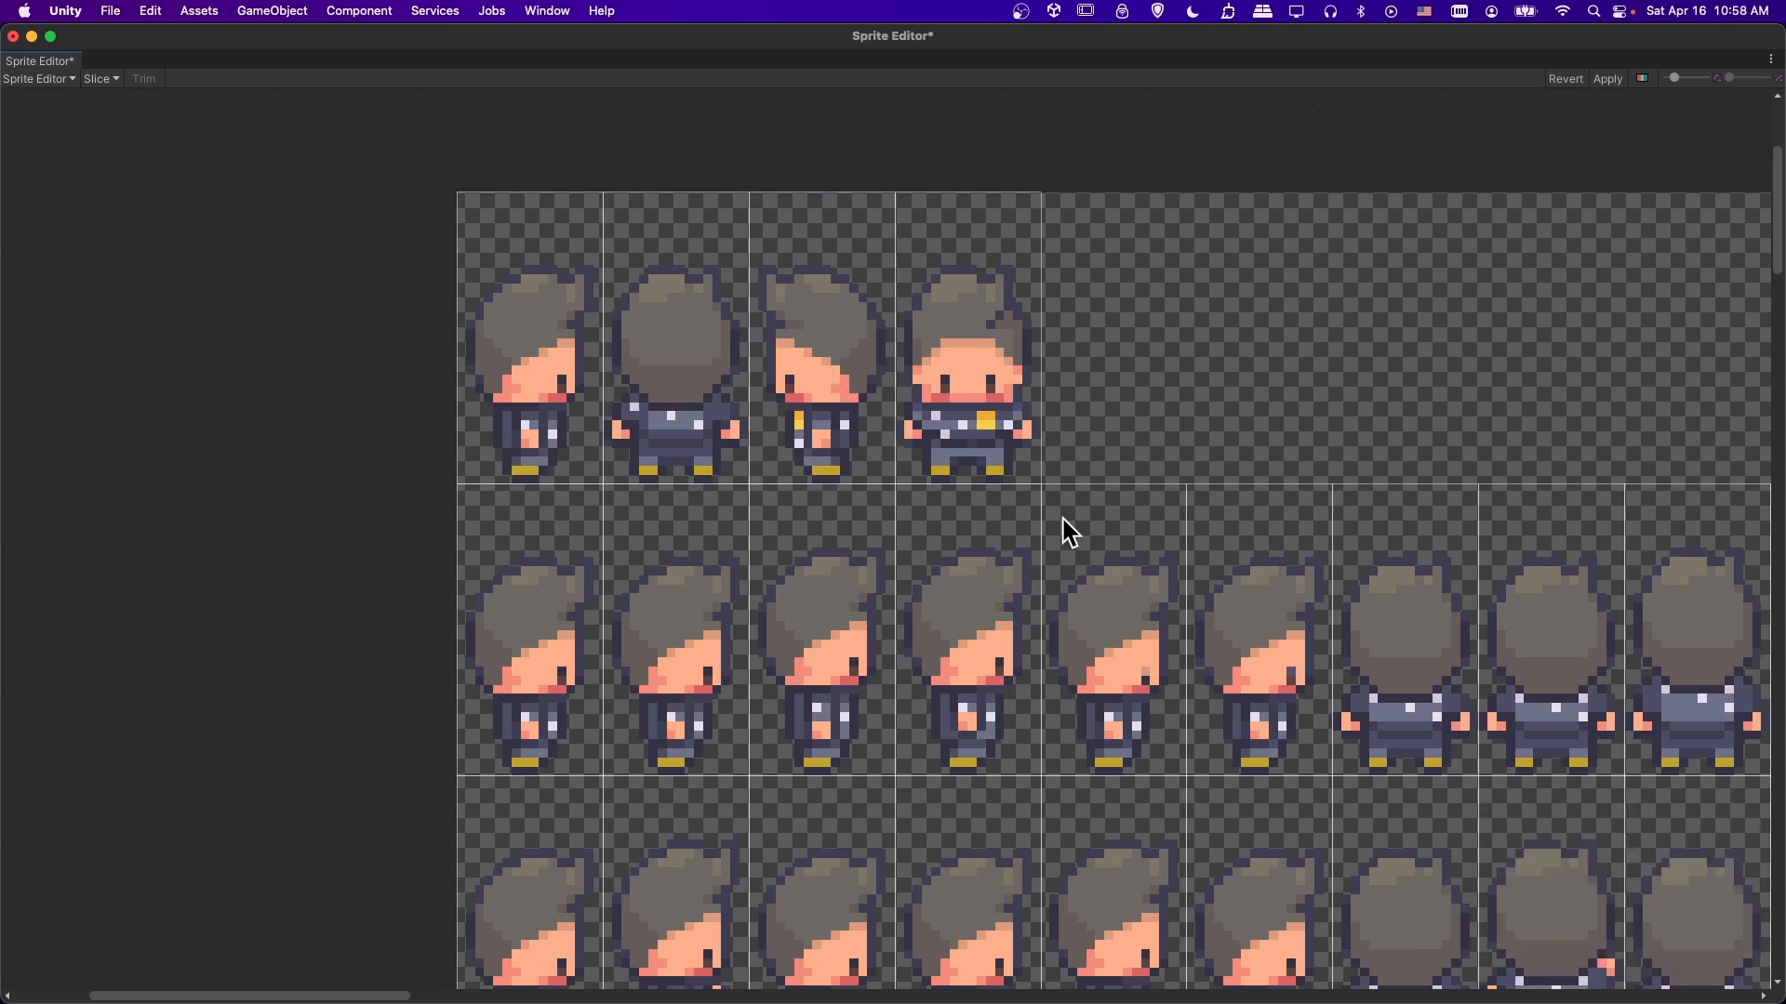
click(988, 446)
scroll(988, 457, down, 5)
scroll(907, 461, down, 5)
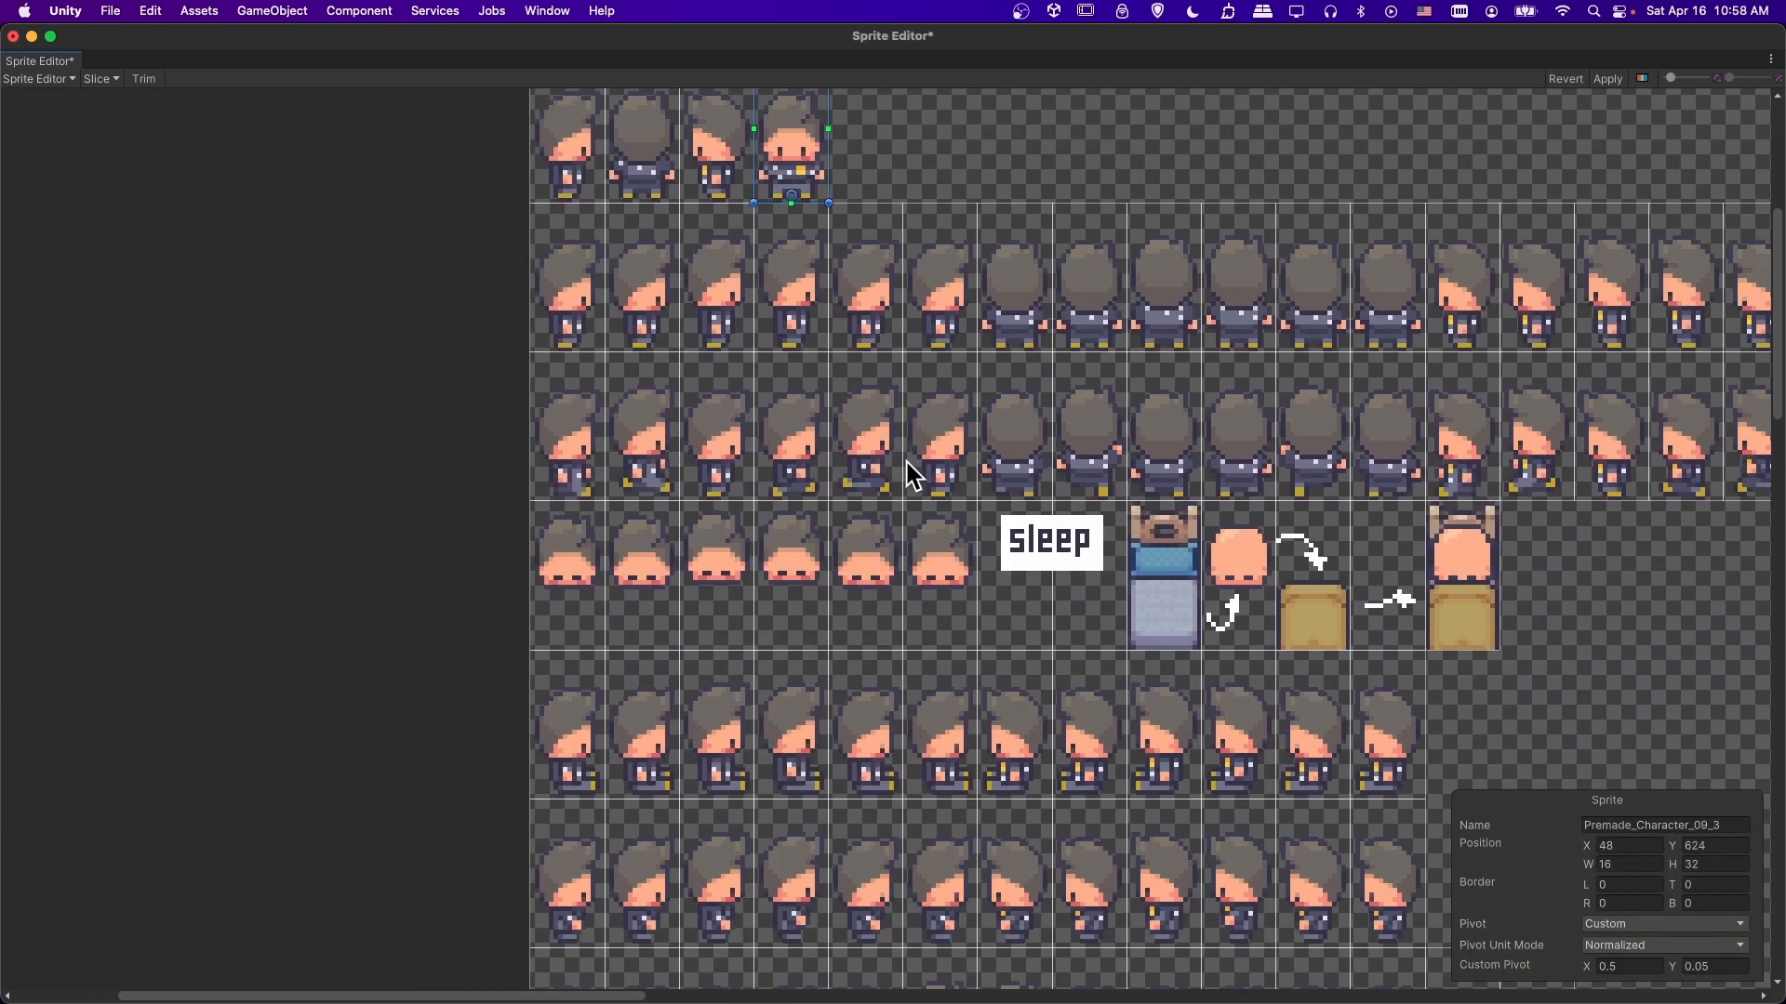
click(933, 516)
click(936, 449)
scroll(968, 469, right, 5)
scroll(967, 470, down, 3)
click(894, 582)
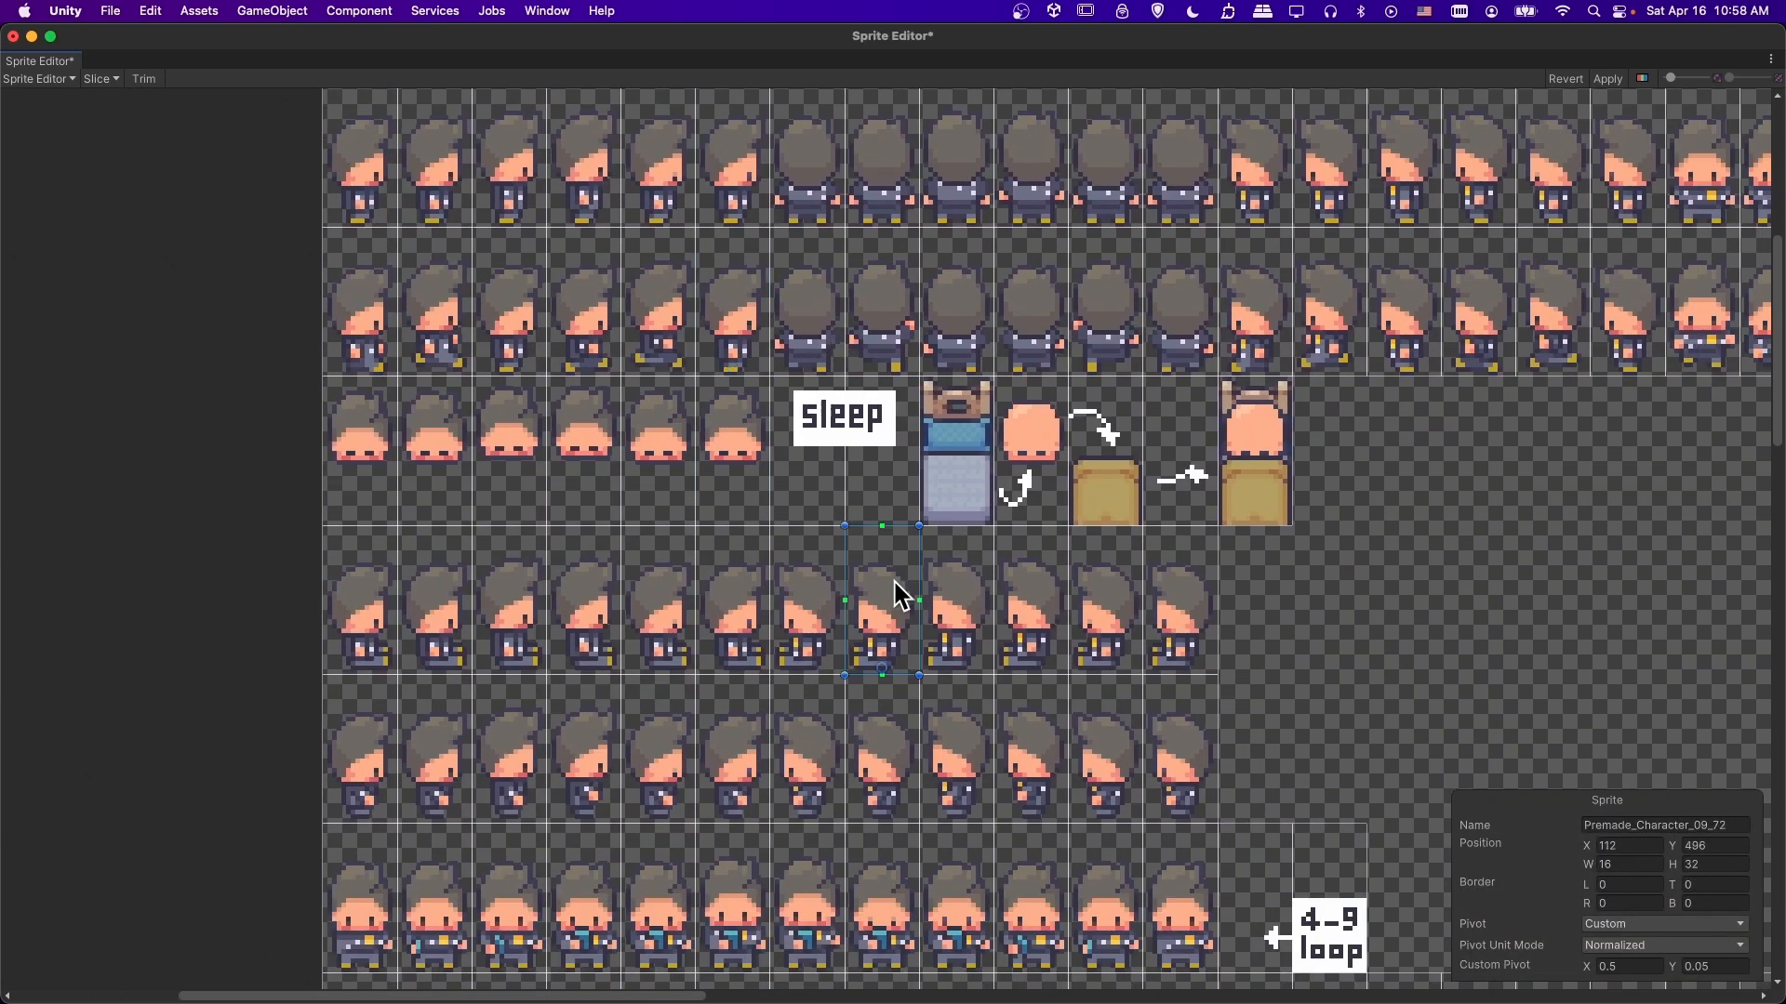
click(975, 740)
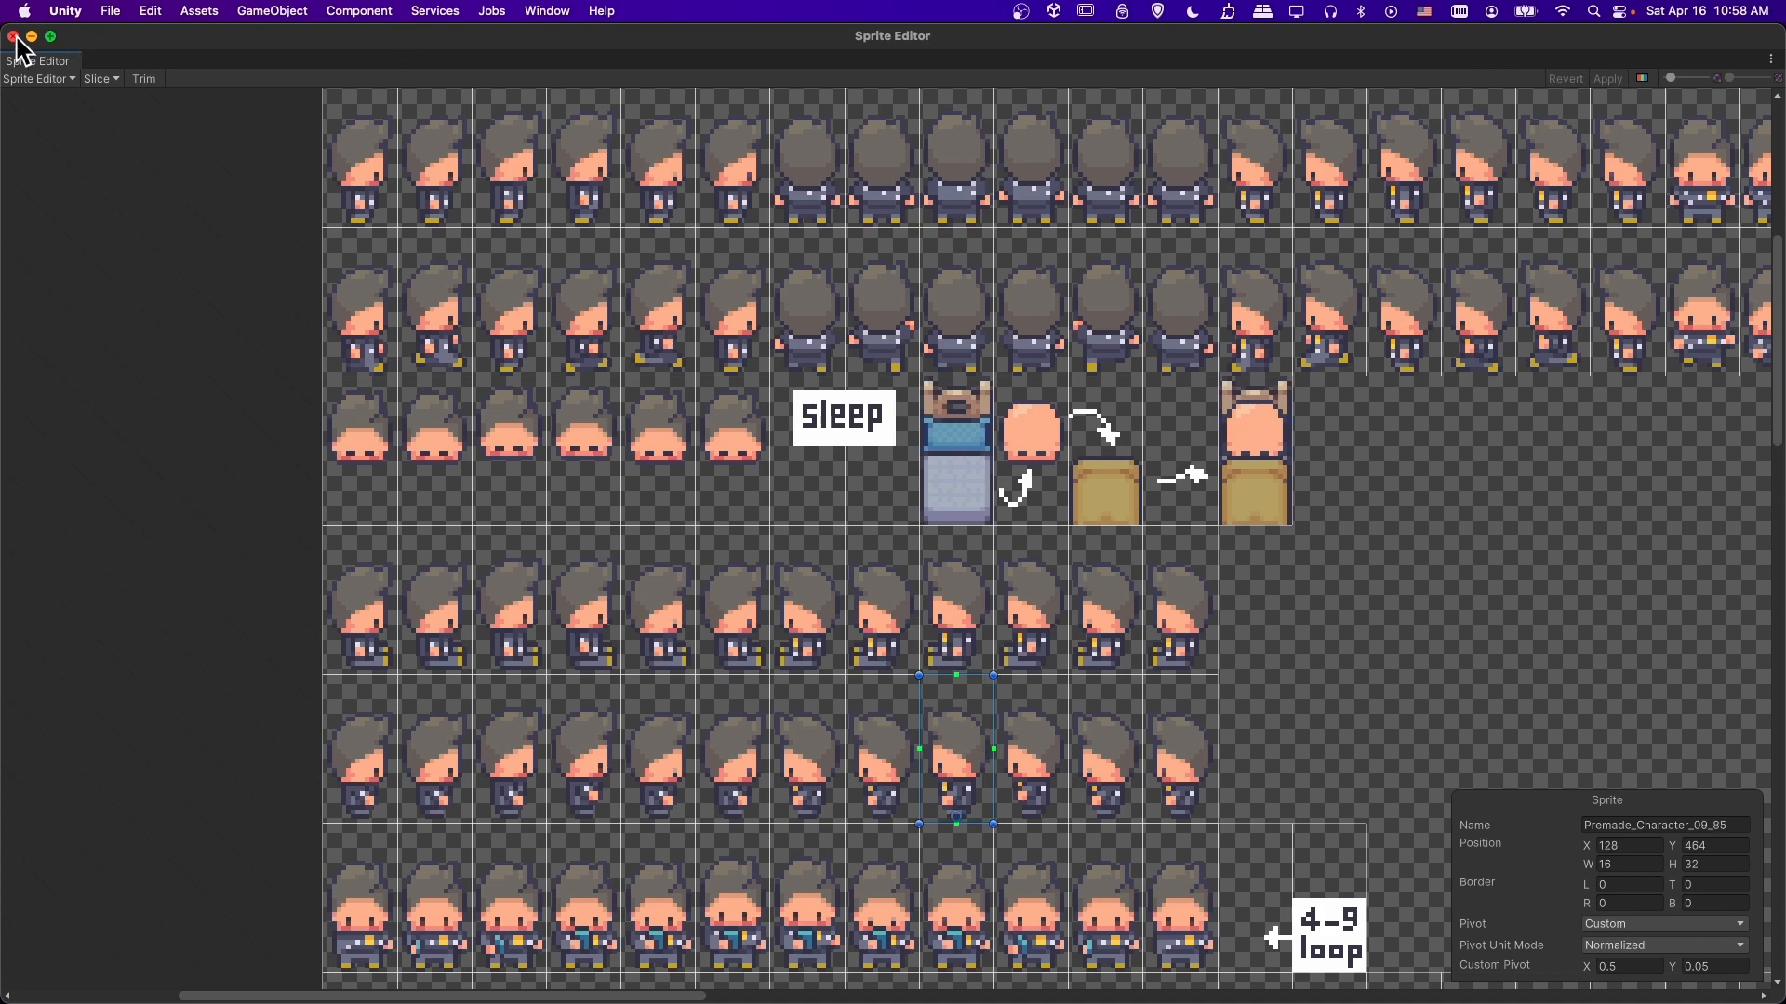
click(13, 36)
- Set the pixels per unit of Museum_entrance_layer_1 to 16 and apply the import settings
click(314, 718)
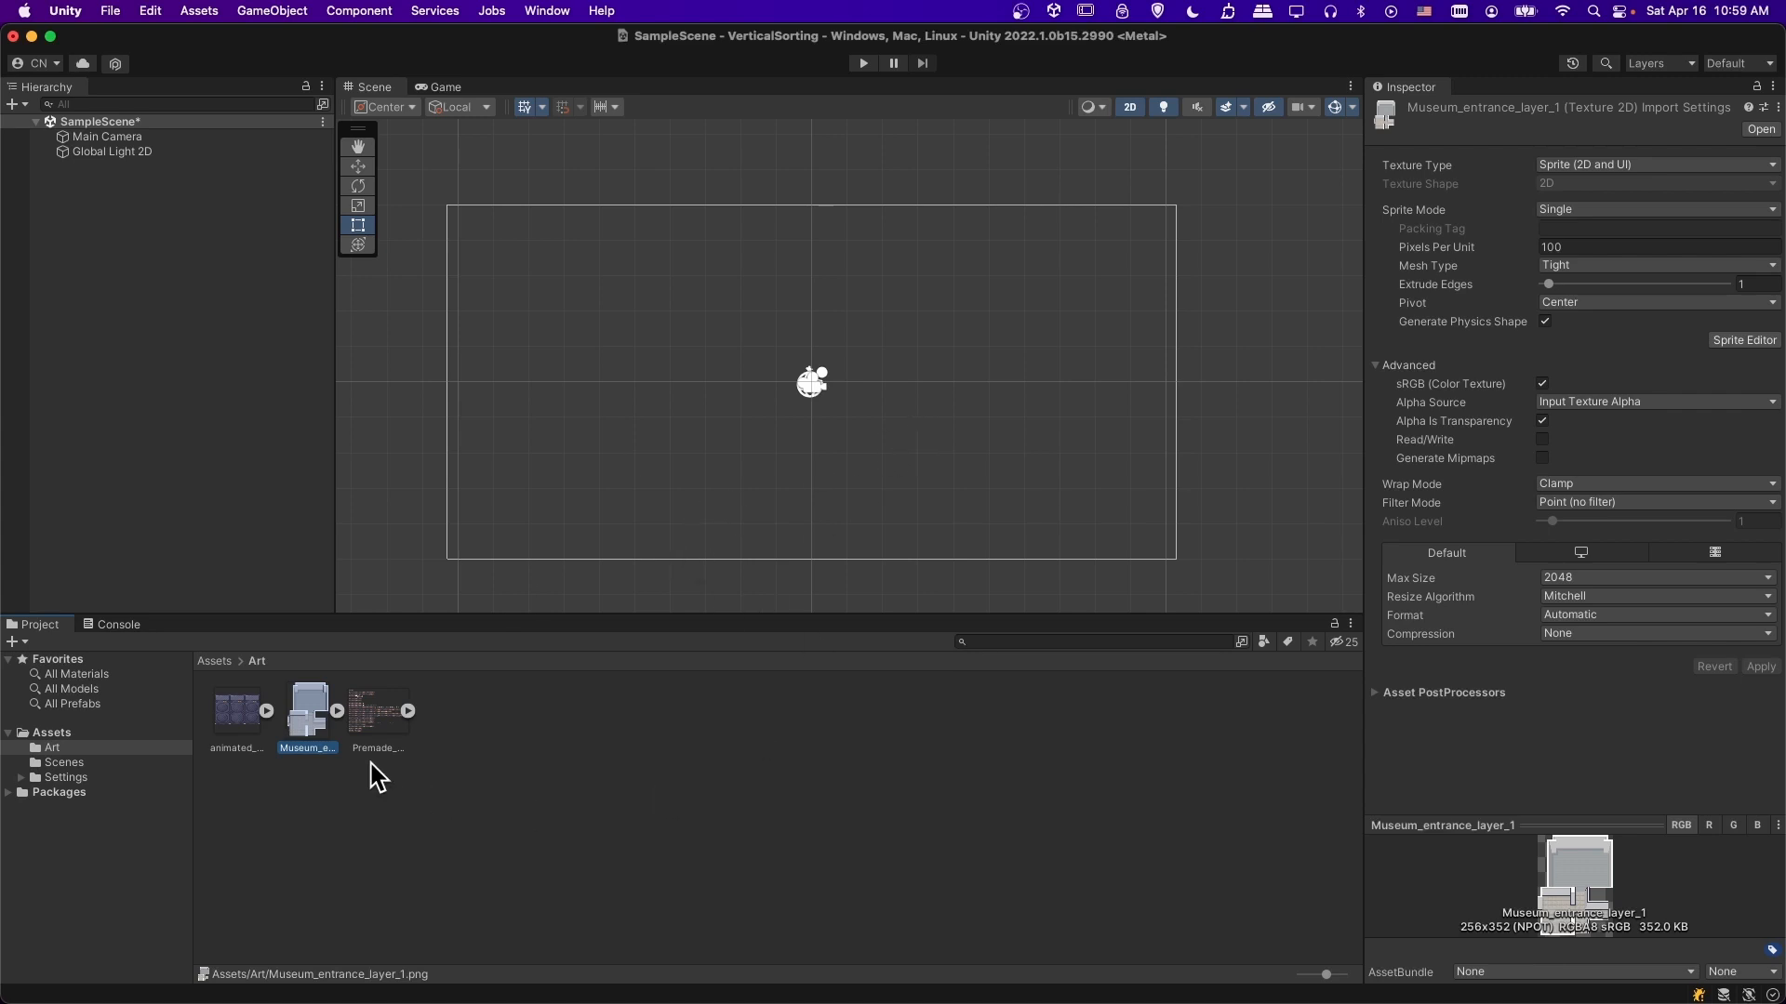
click(1606, 247)
text(16)
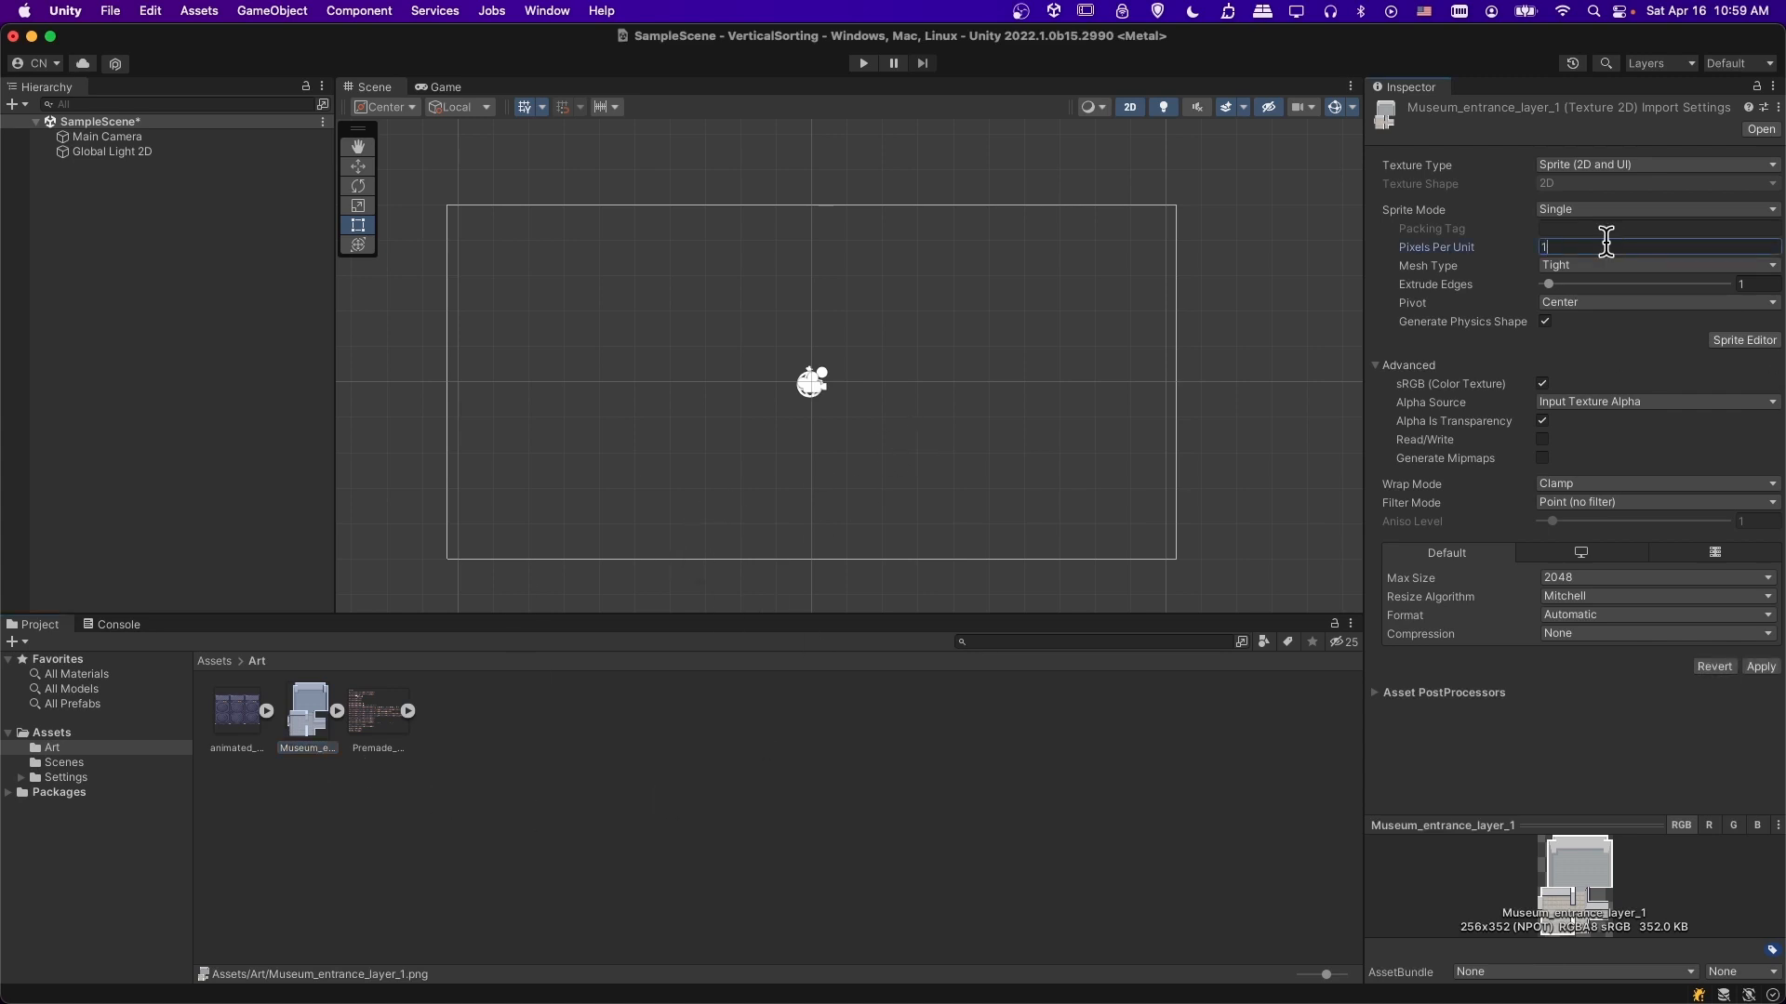
click(1760, 667)
- Set the pixels per unit of Premade_Character_09 to 16 and apply the import settings
click(389, 709)
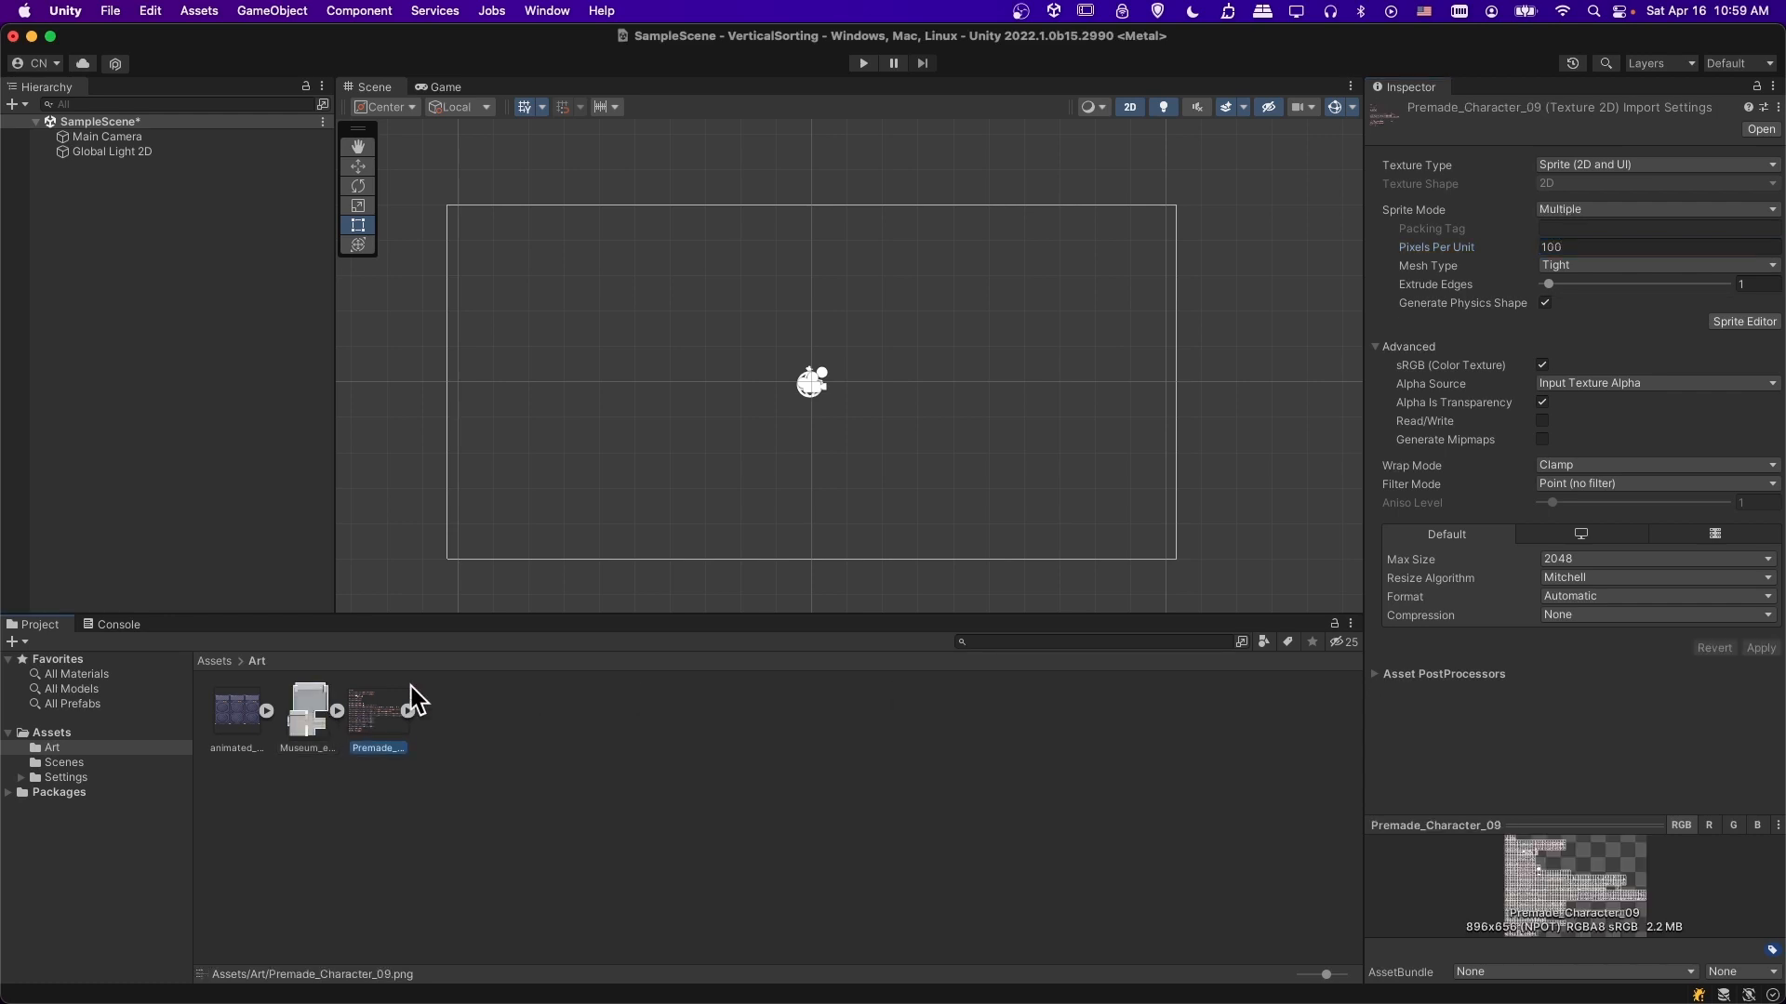
click(1651, 247)
text(16)
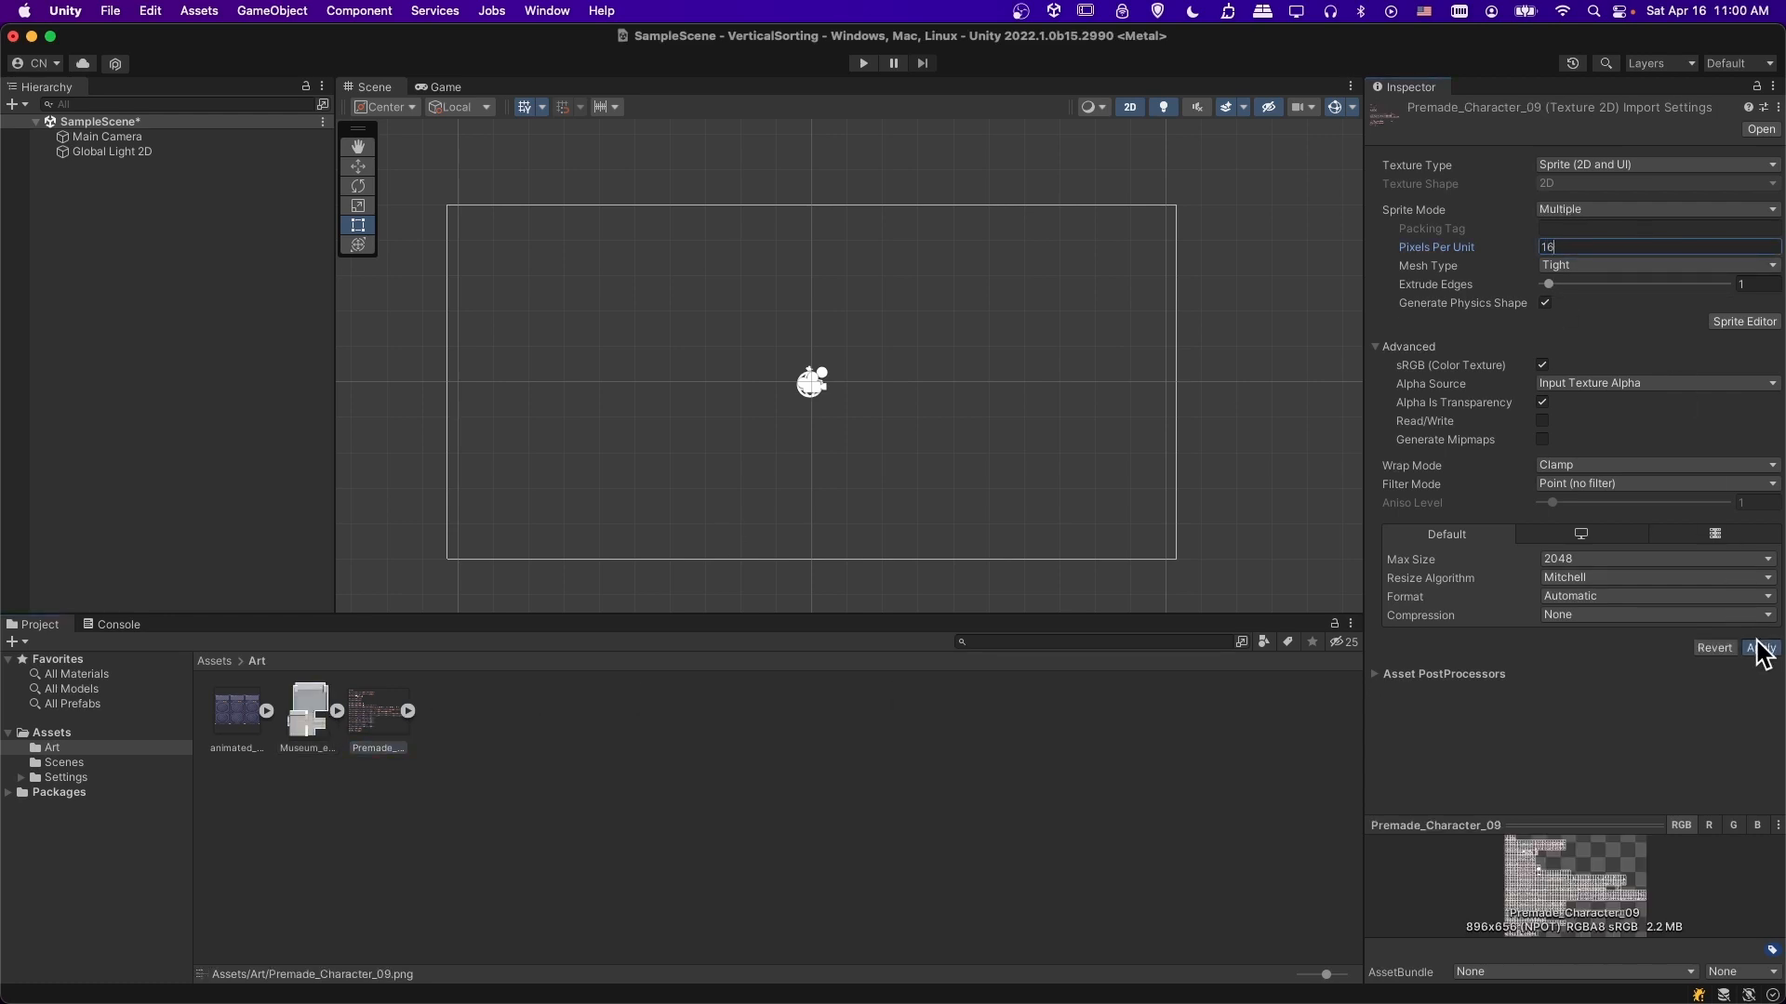
click(1761, 648)
- Set the pixels per unit of animated_amplifier_big to 16 and apply the import settings
click(238, 710)
click(1587, 244)
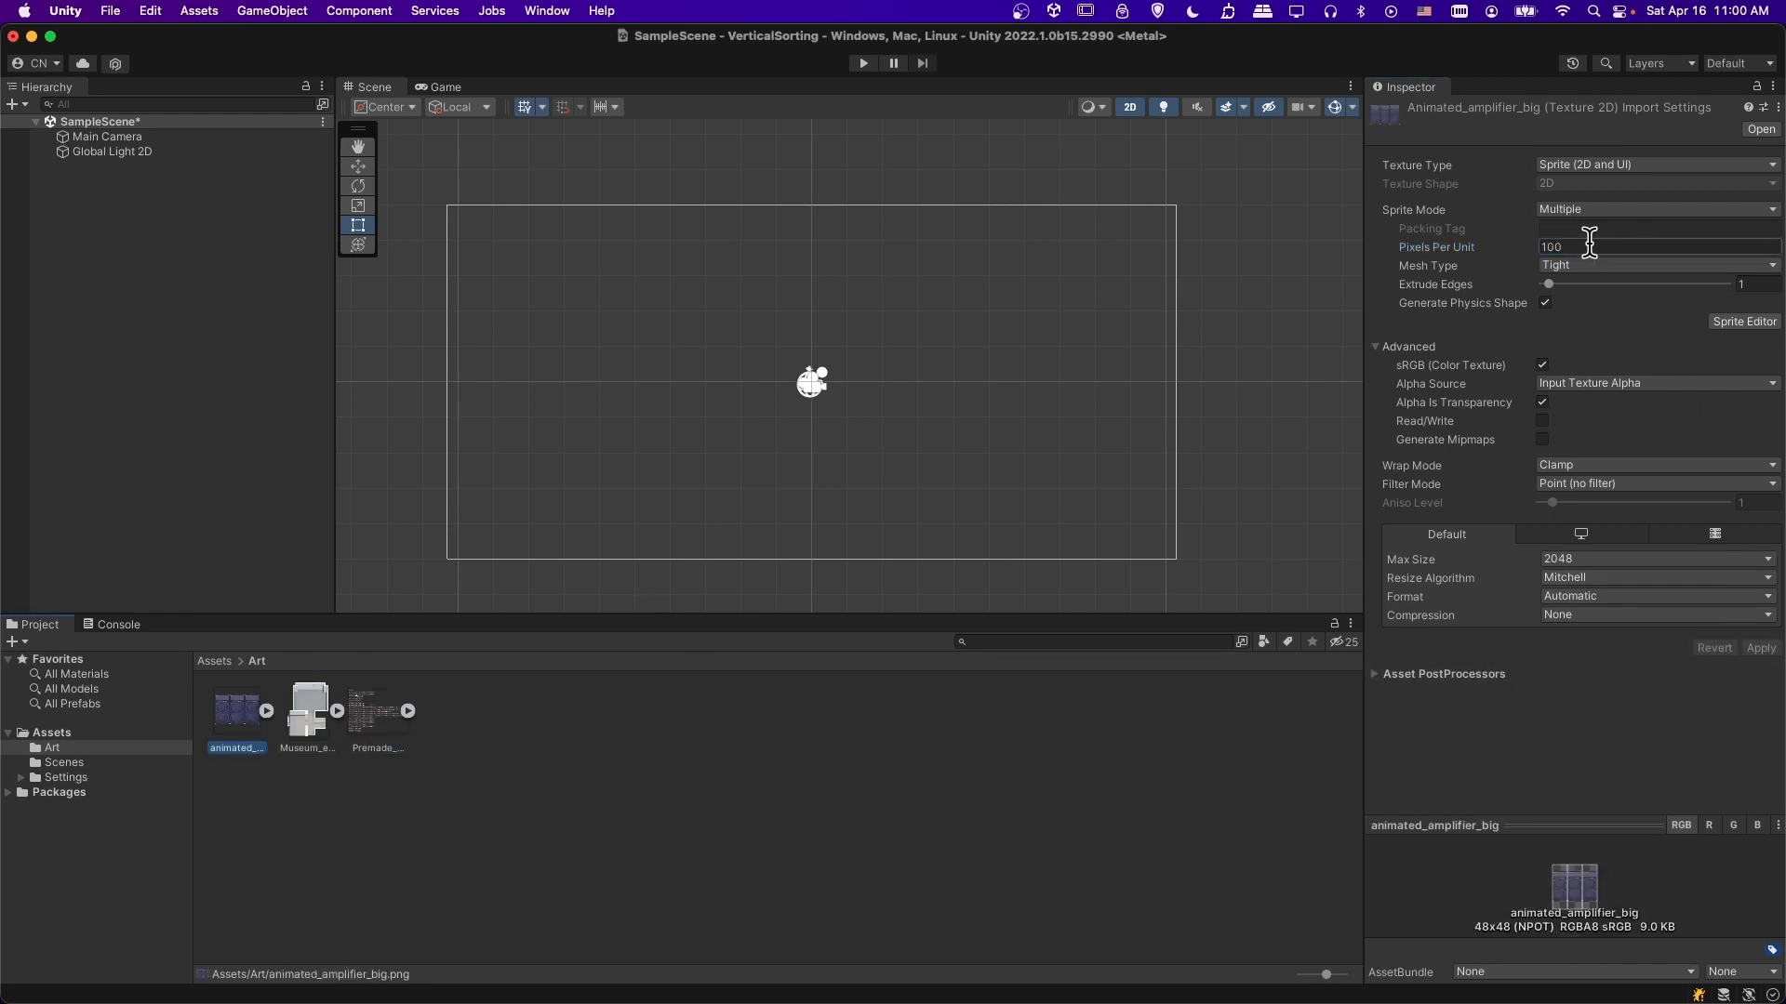
text(16)
click(1757, 648)
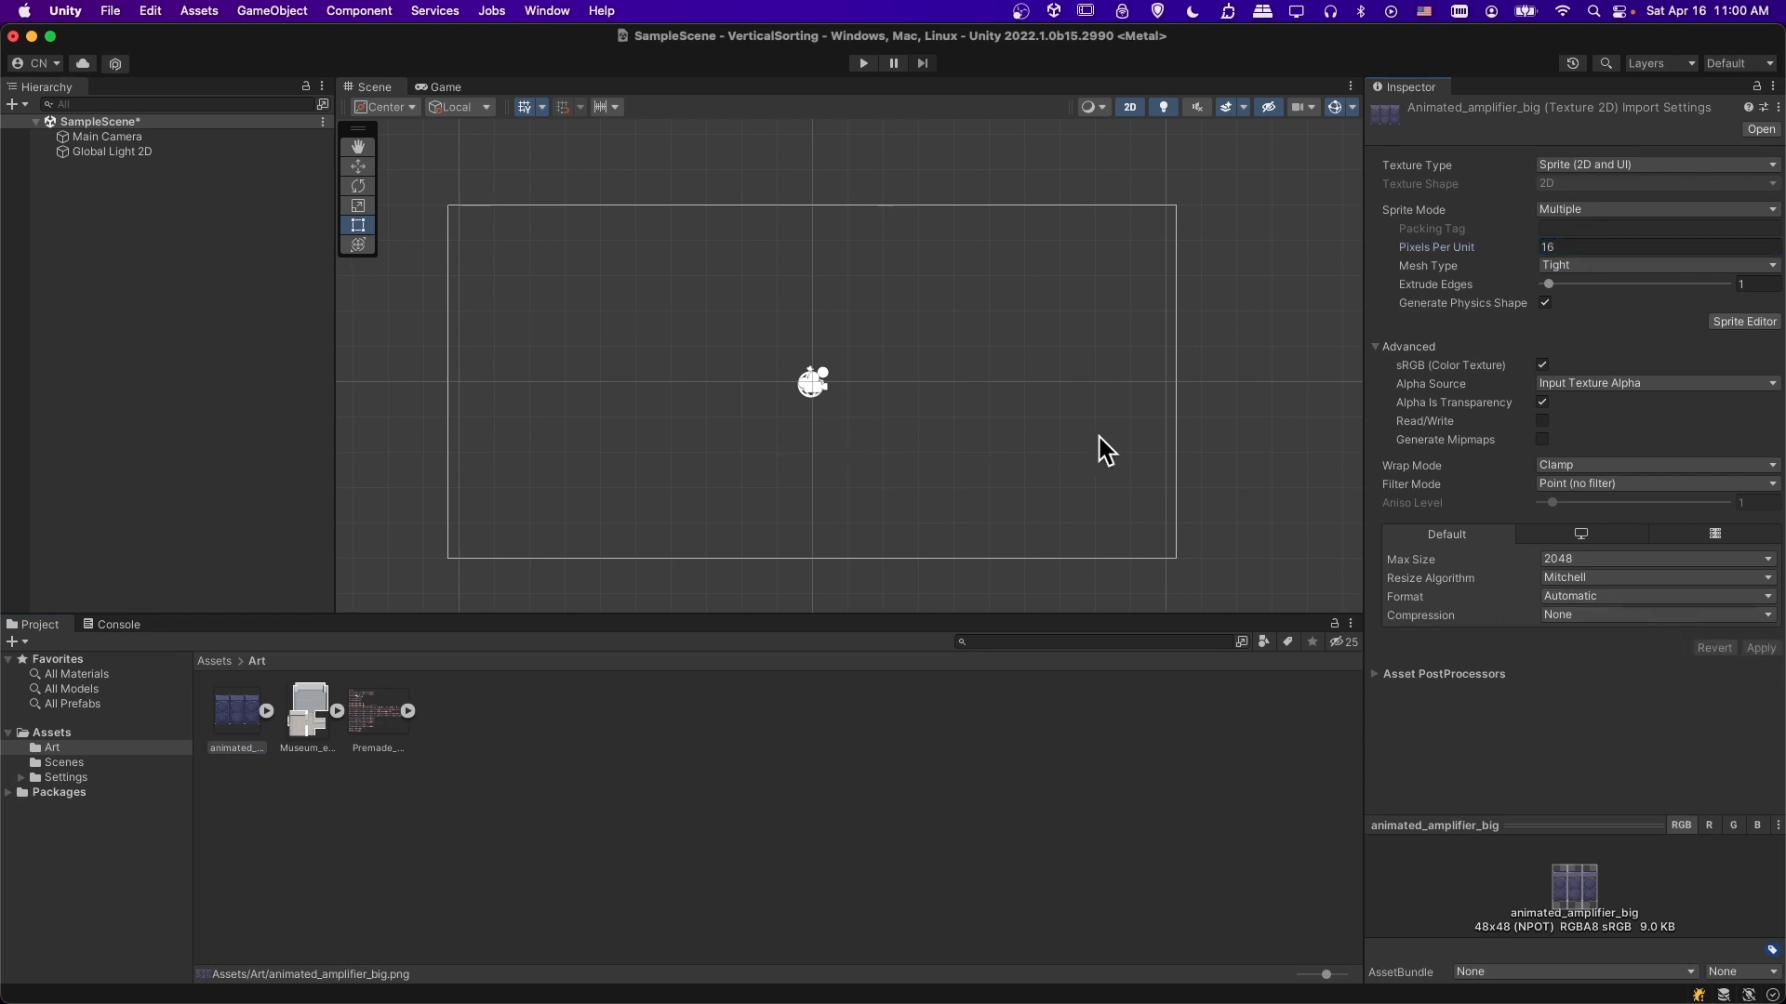
- Place the Museum_entrance_layer_1 sprite in the scene at about X 0.4, Y 5.66 so its lower rooms fill the camera frame
scroll(1100, 437, down, 3)
middle_drag(999, 476, 936, 482)
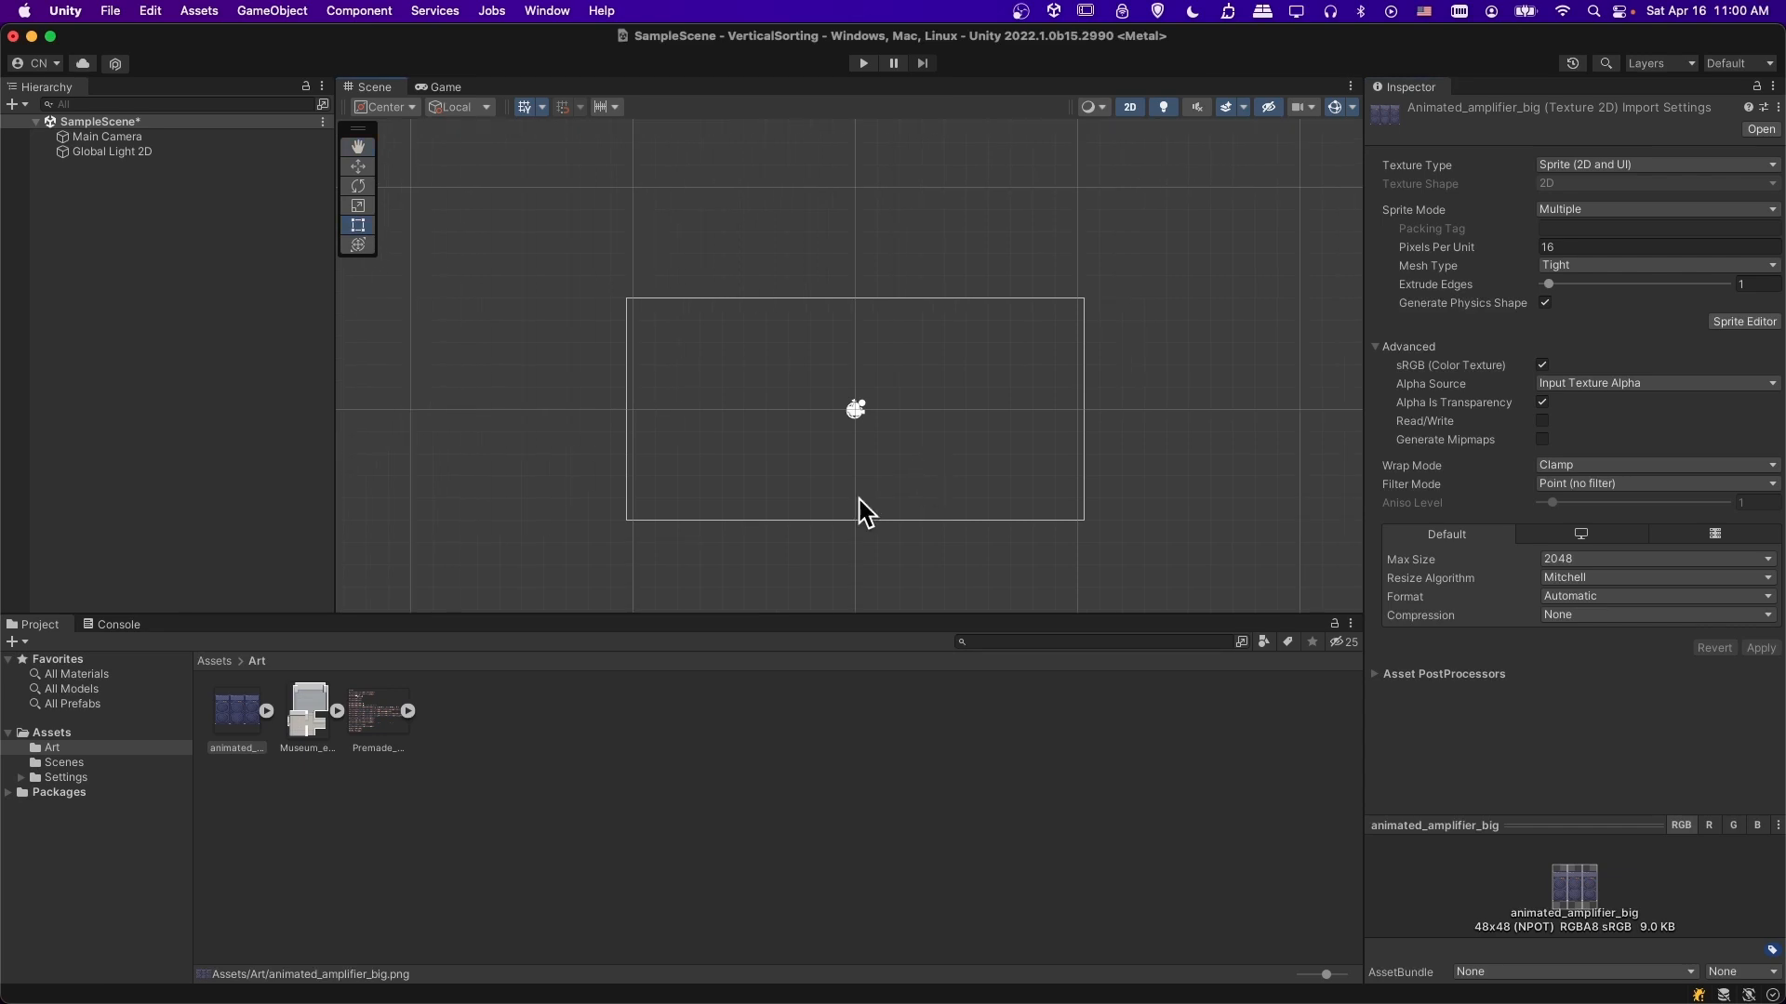
drag(307, 714, 884, 419)
middle_drag(1068, 458, 1032, 417)
drag(777, 332, 850, 316)
scroll(822, 413, up, 3)
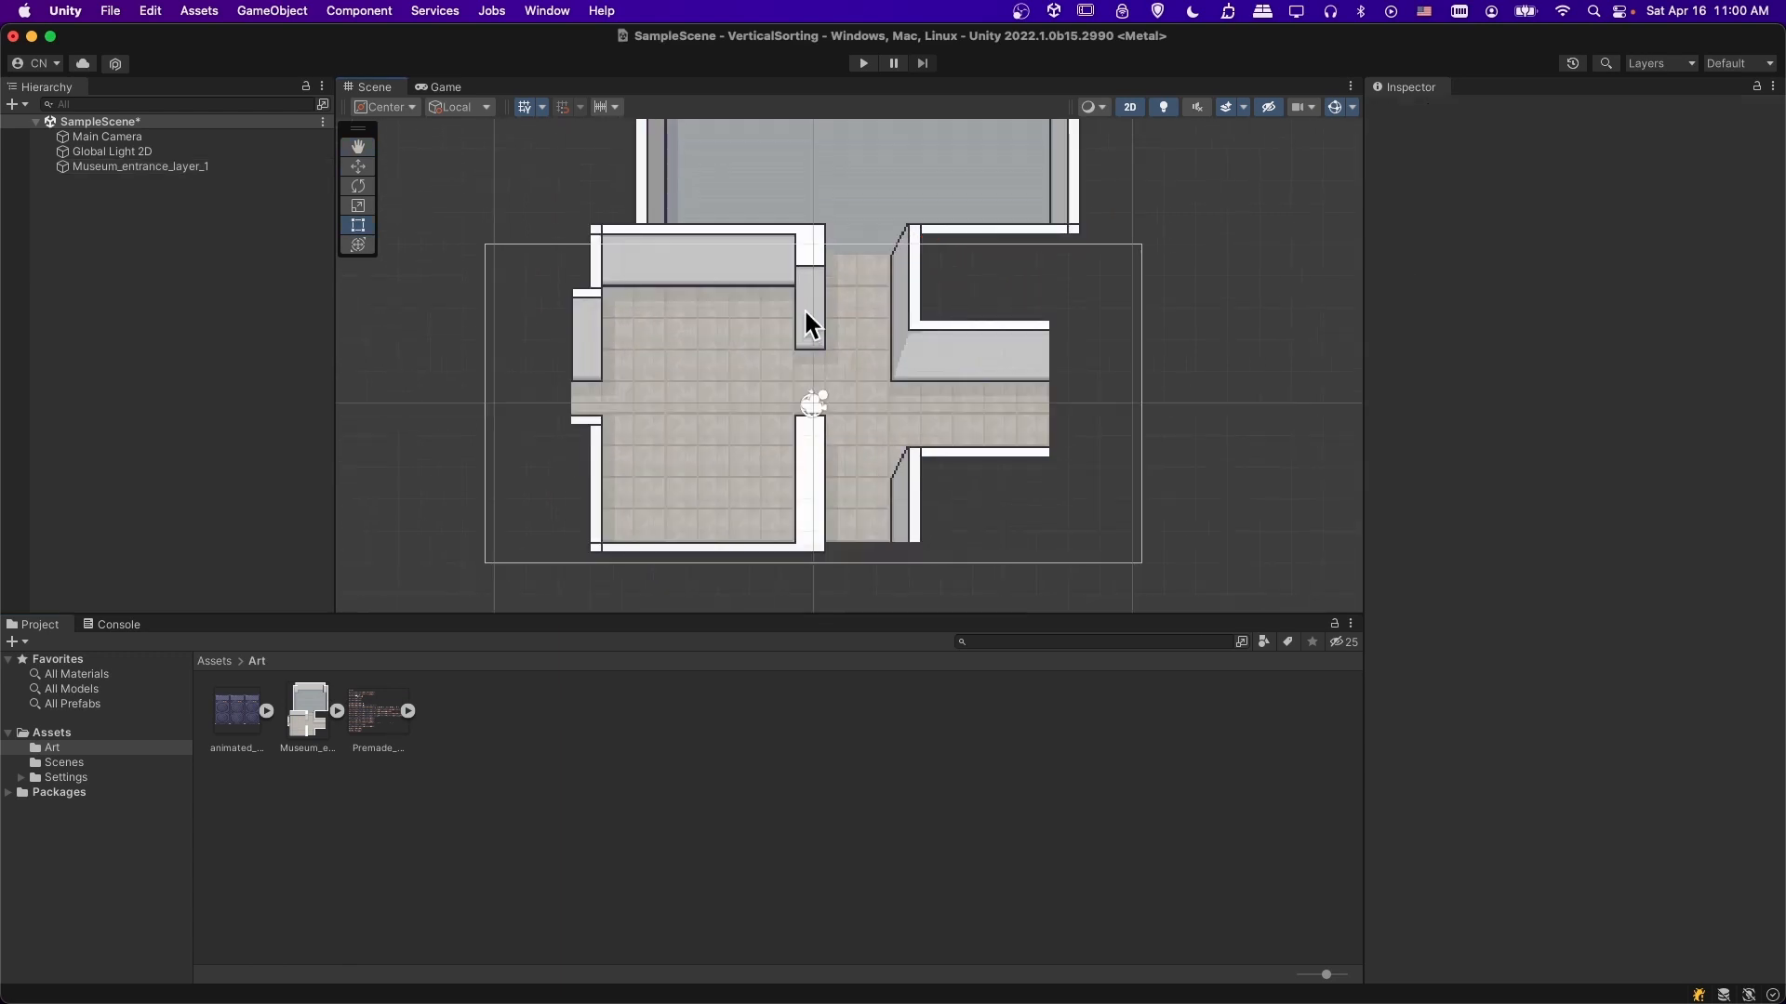
- Place the sliced sprite animated_amplifier_big_0 in the left museum room at about X -3.16, Y 0.87
click(227, 716)
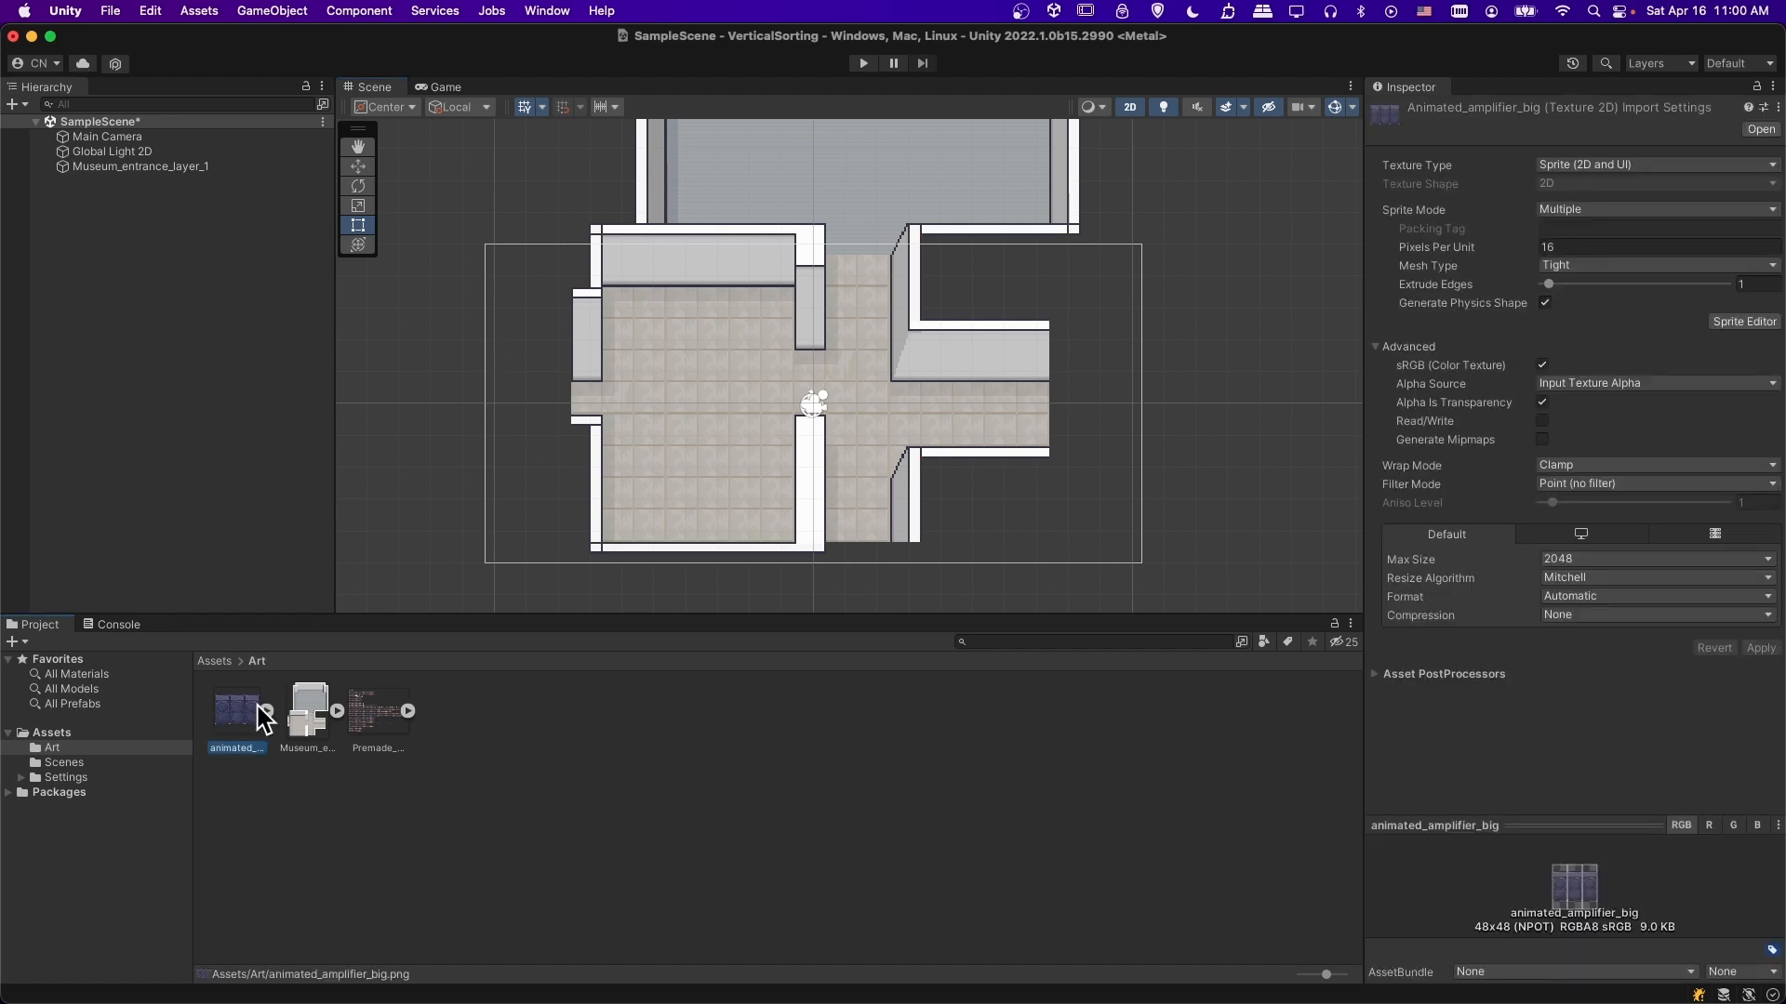
click(264, 710)
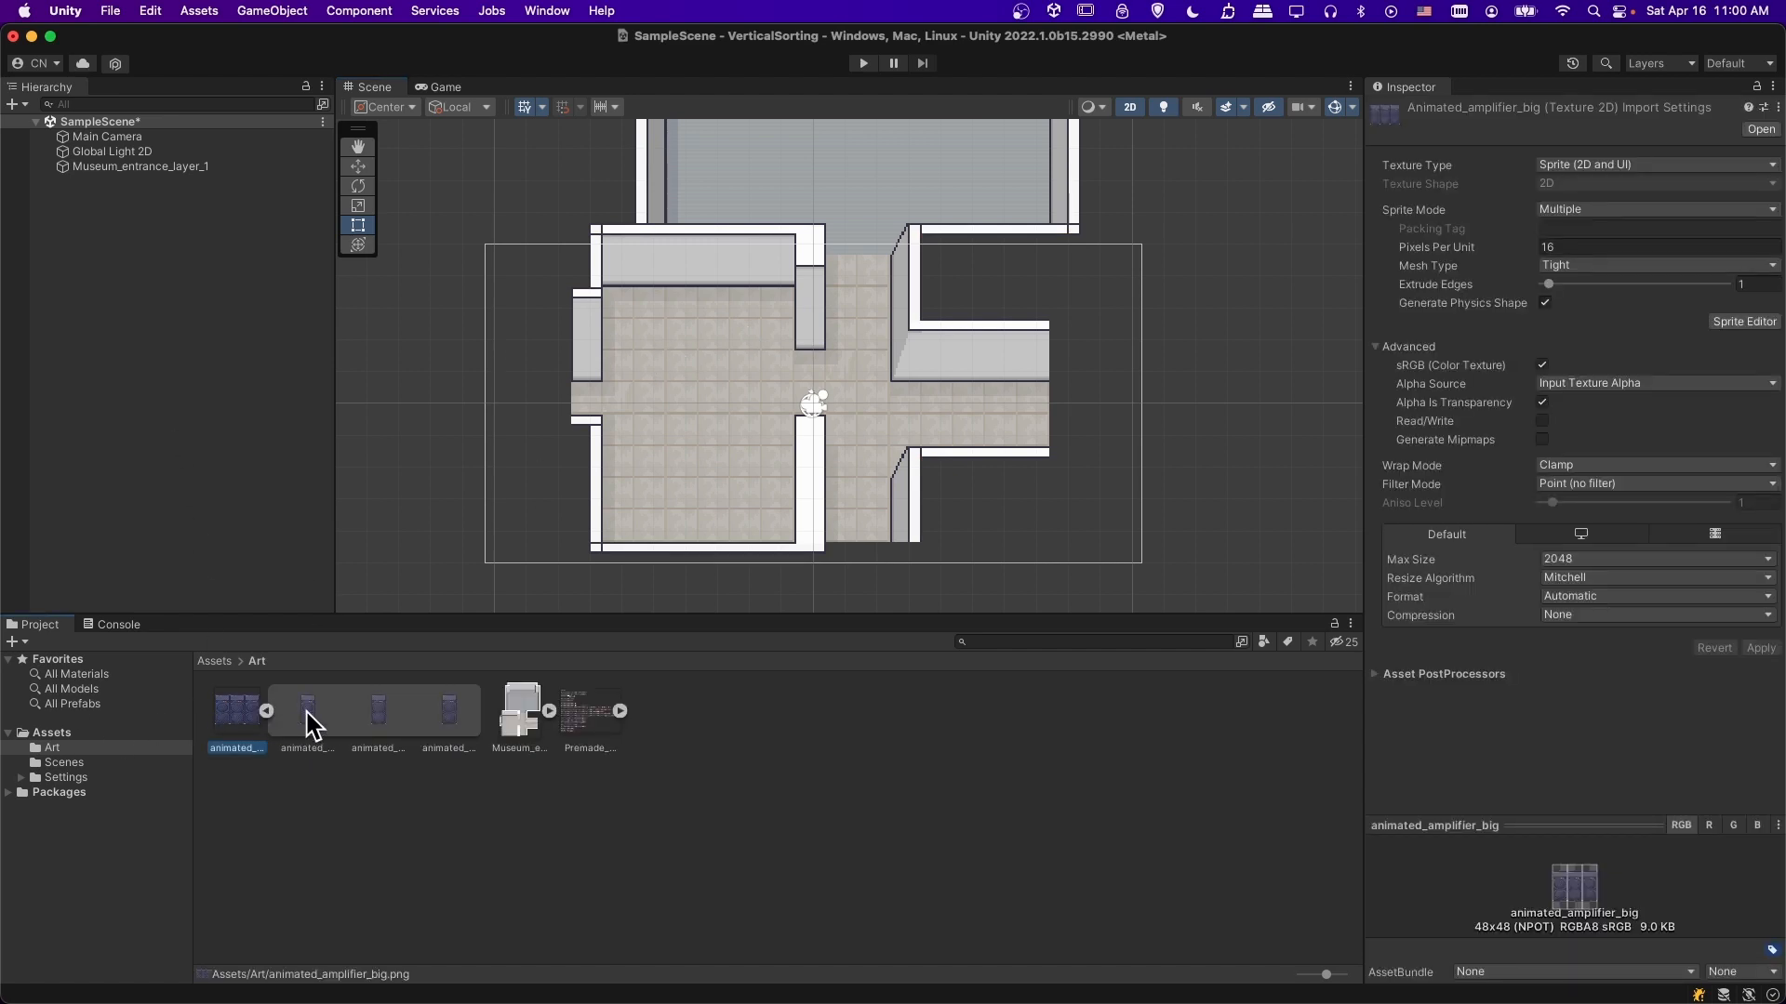
drag(311, 717, 711, 374)
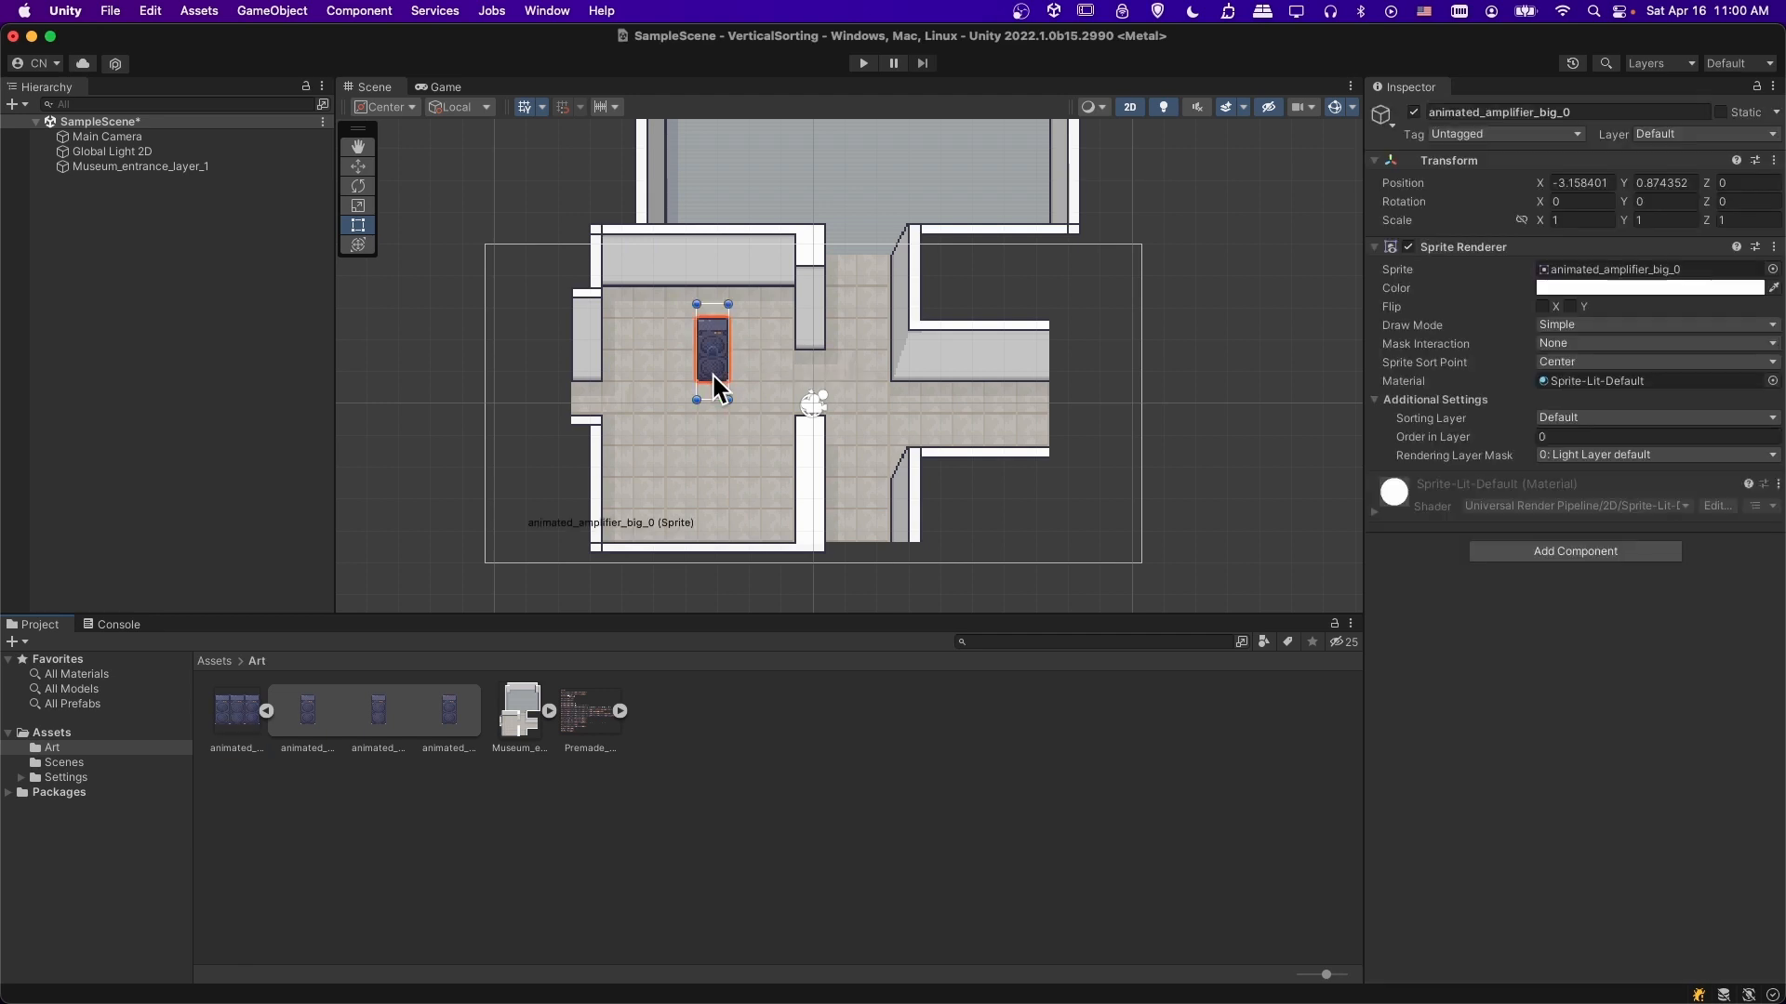
click(267, 711)
- Place the sprite Premade_Character_09_0 overlapping the amplifier's lower left side, at about X -3.67, Y 0.43
click(408, 711)
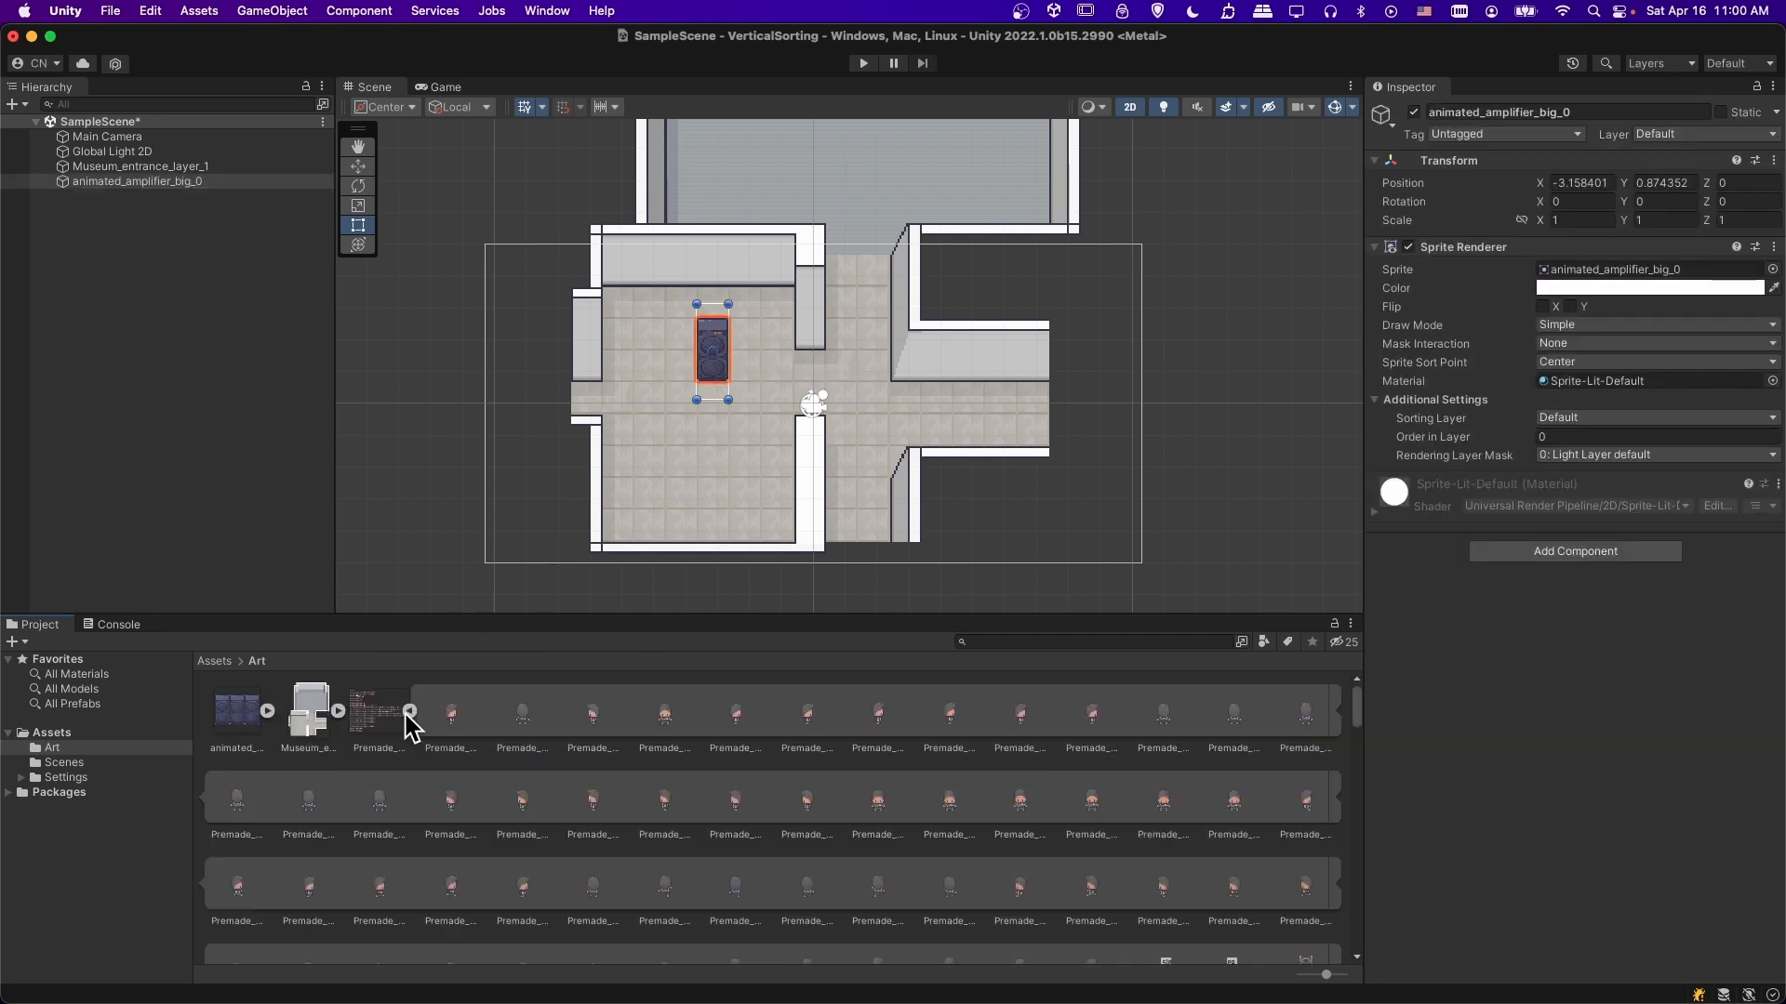
drag(450, 716, 711, 427)
drag(711, 427, 697, 372)
scroll(739, 410, up, 2)
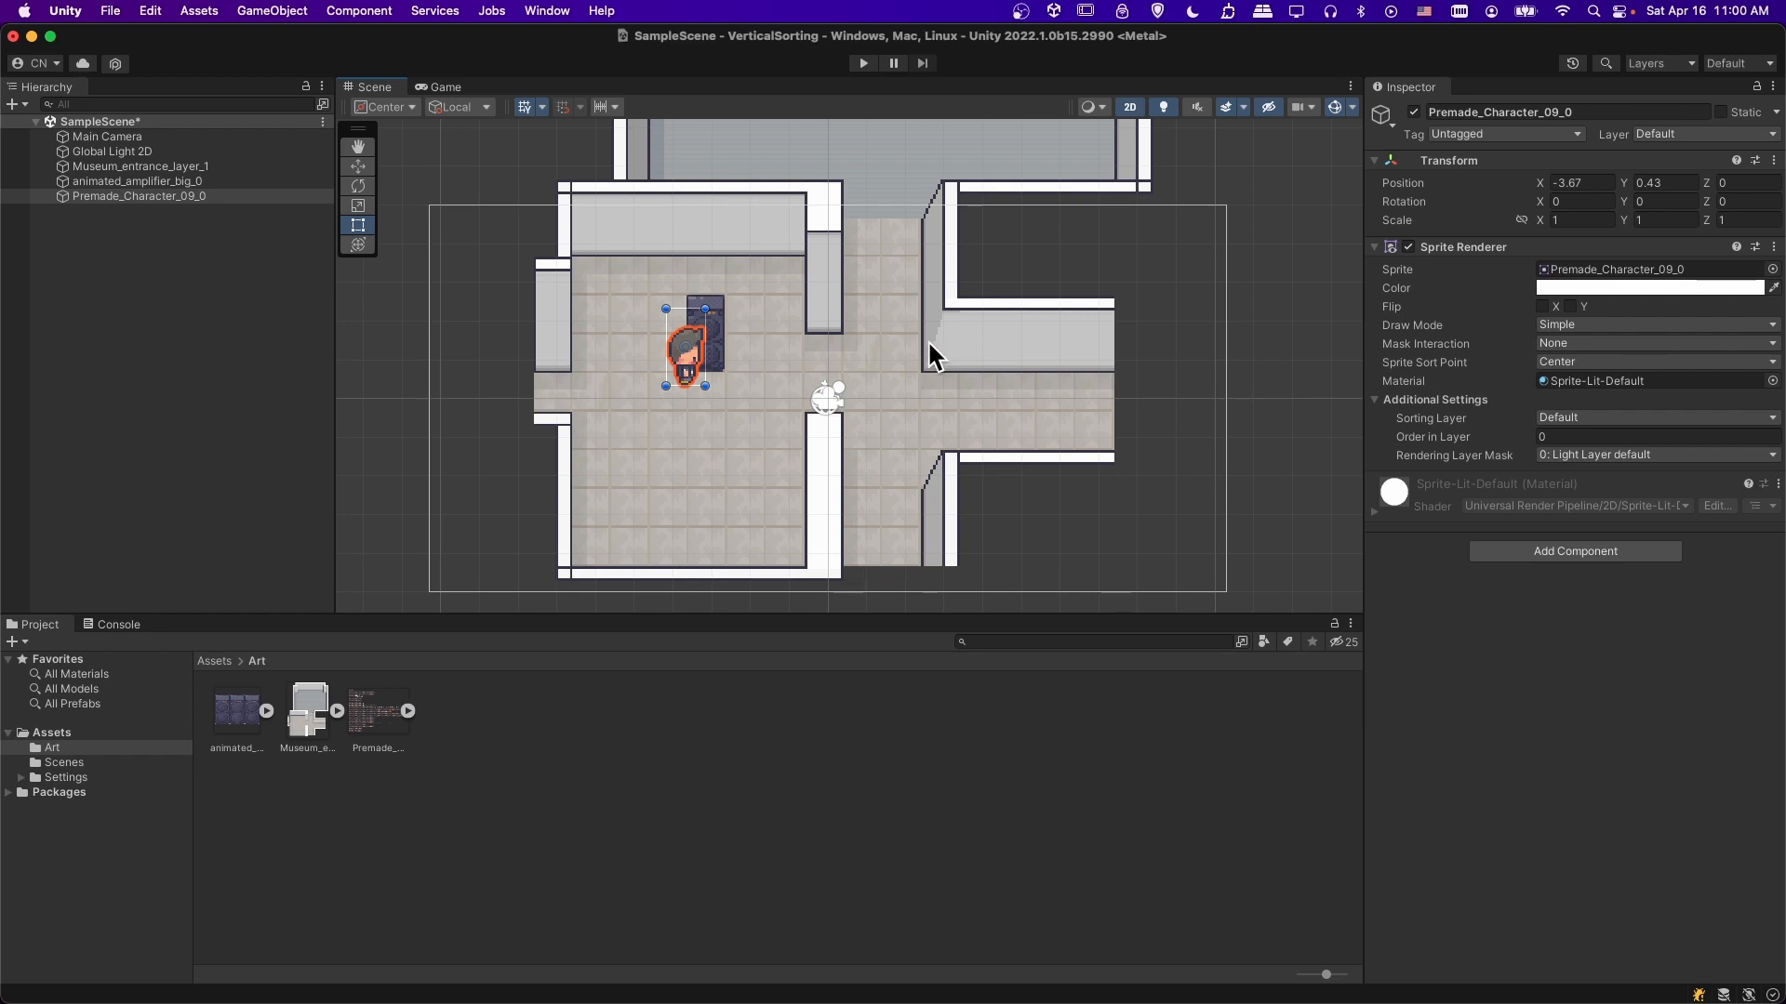
- Try an Order in Layer of -1 on the character sprite and cancel the change
click(1574, 434)
double_click(1573, 434)
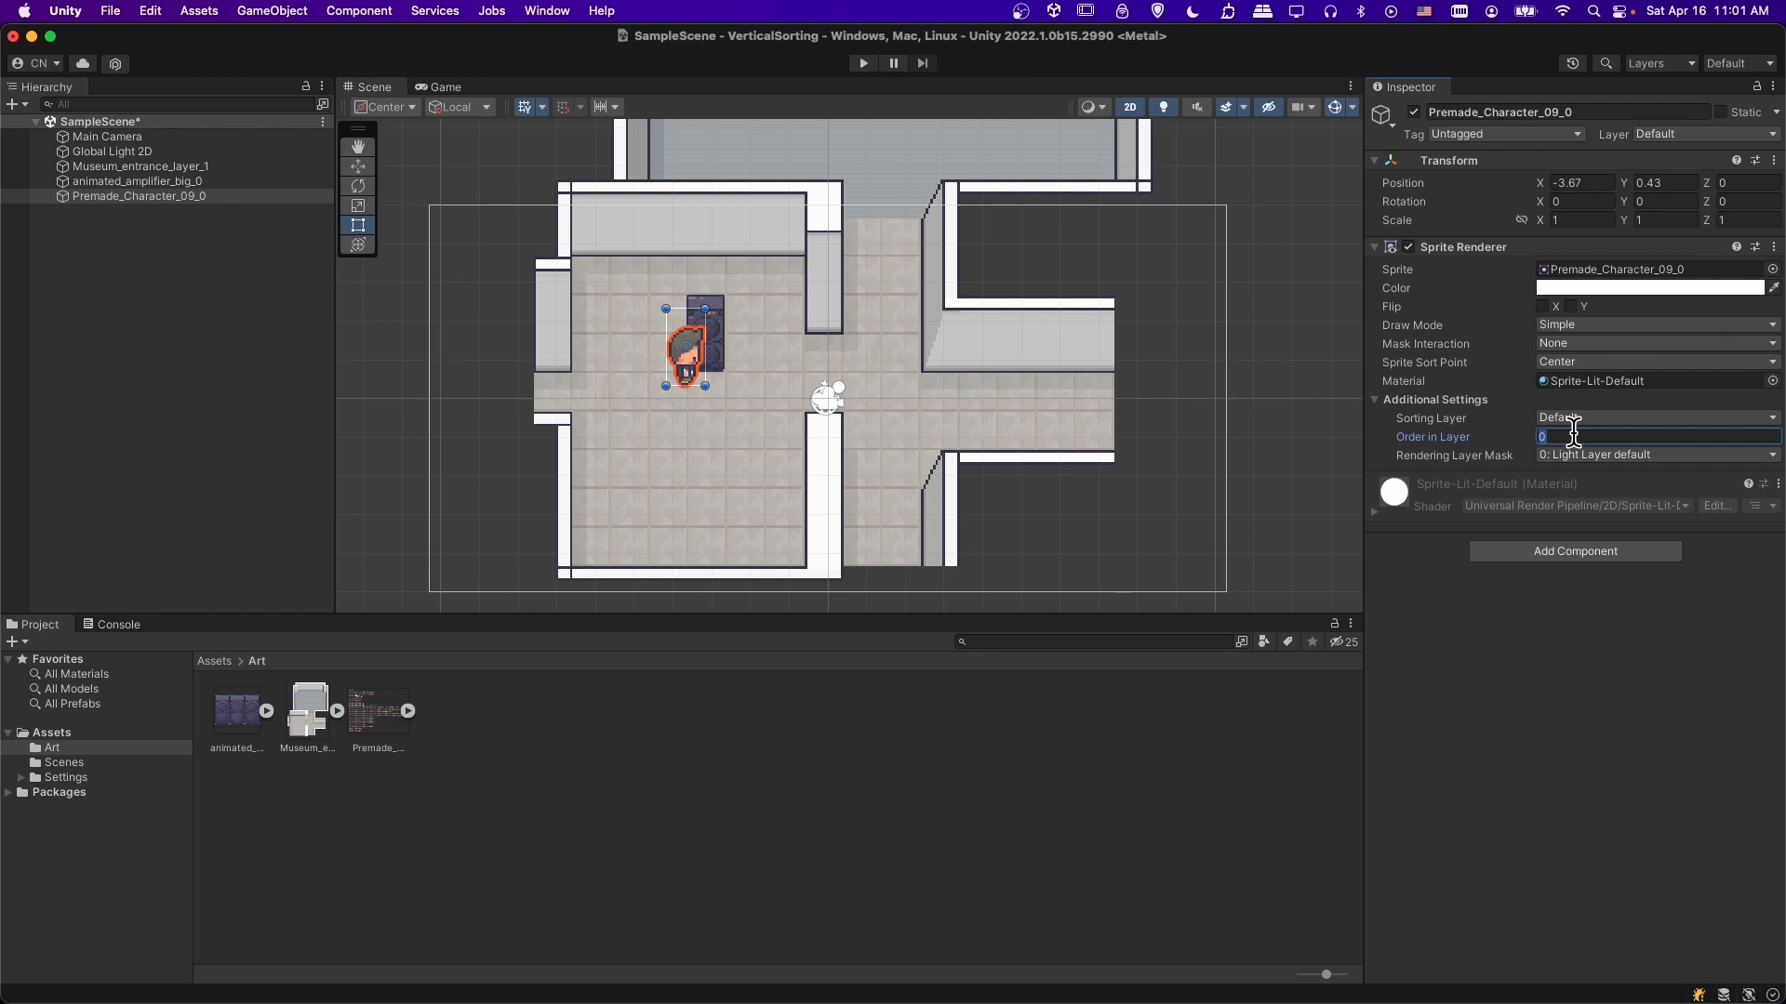
text(-1)
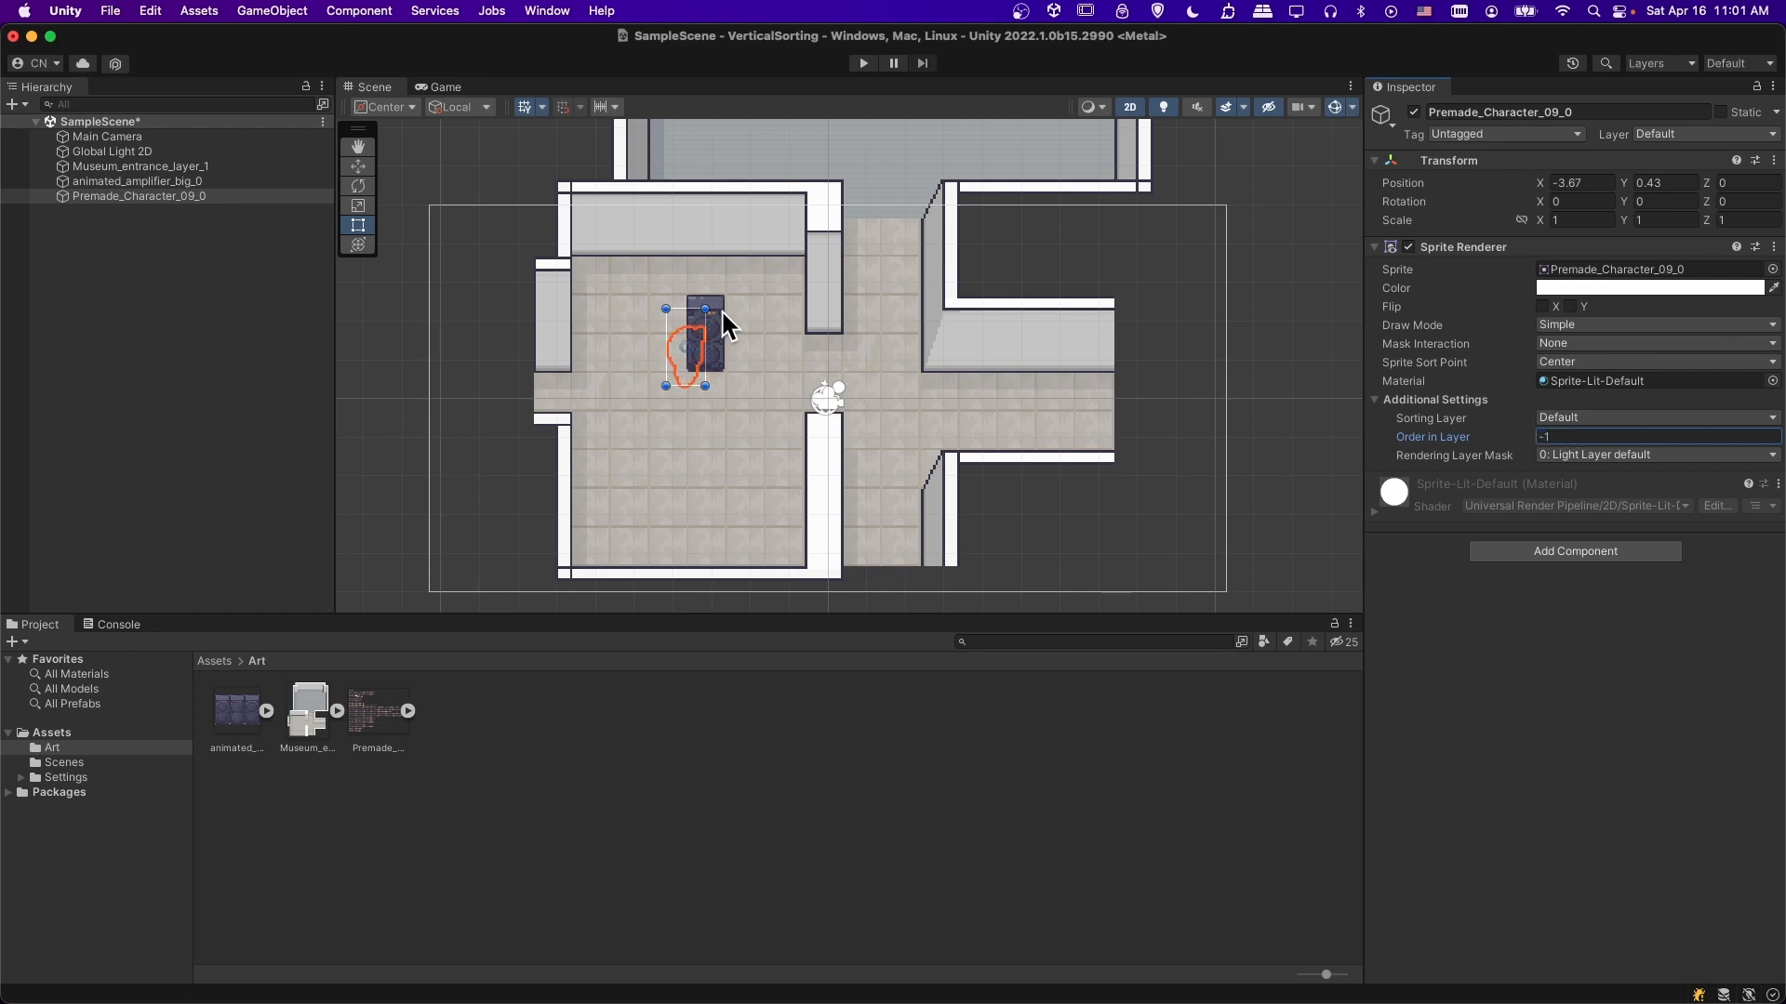
key(Escape)
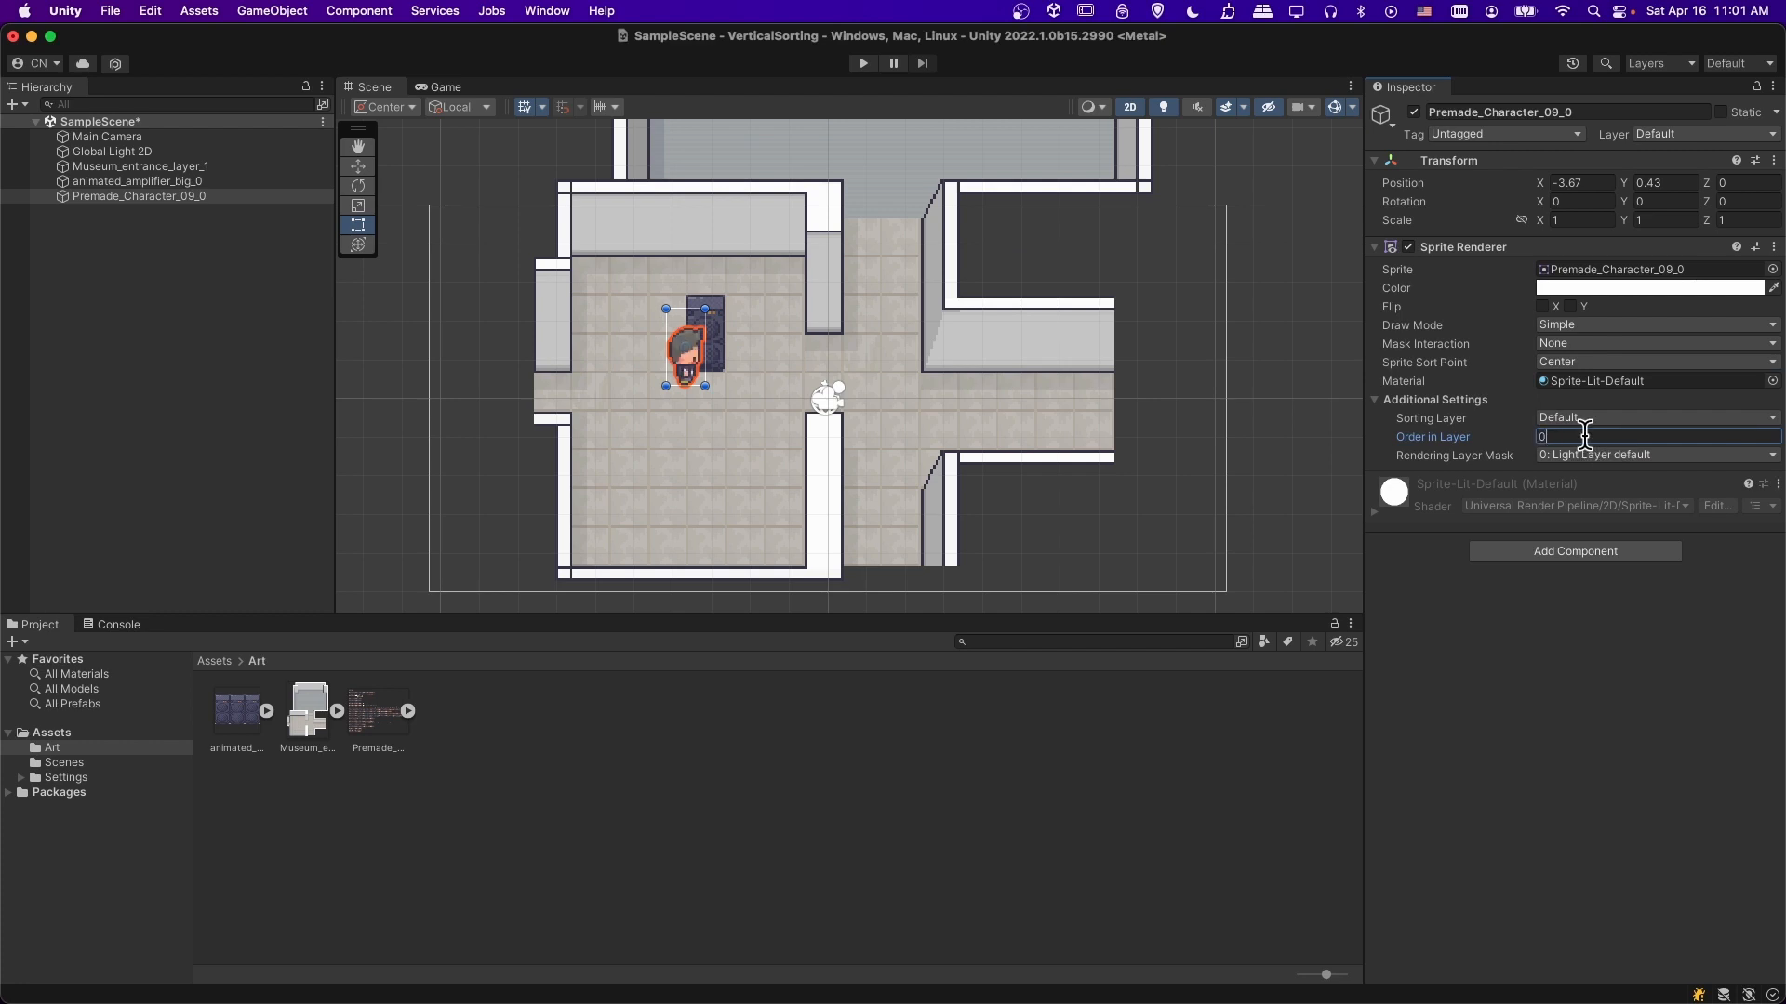
- Add a sorting layer named Background and move it before the Default layer
click(612, 261)
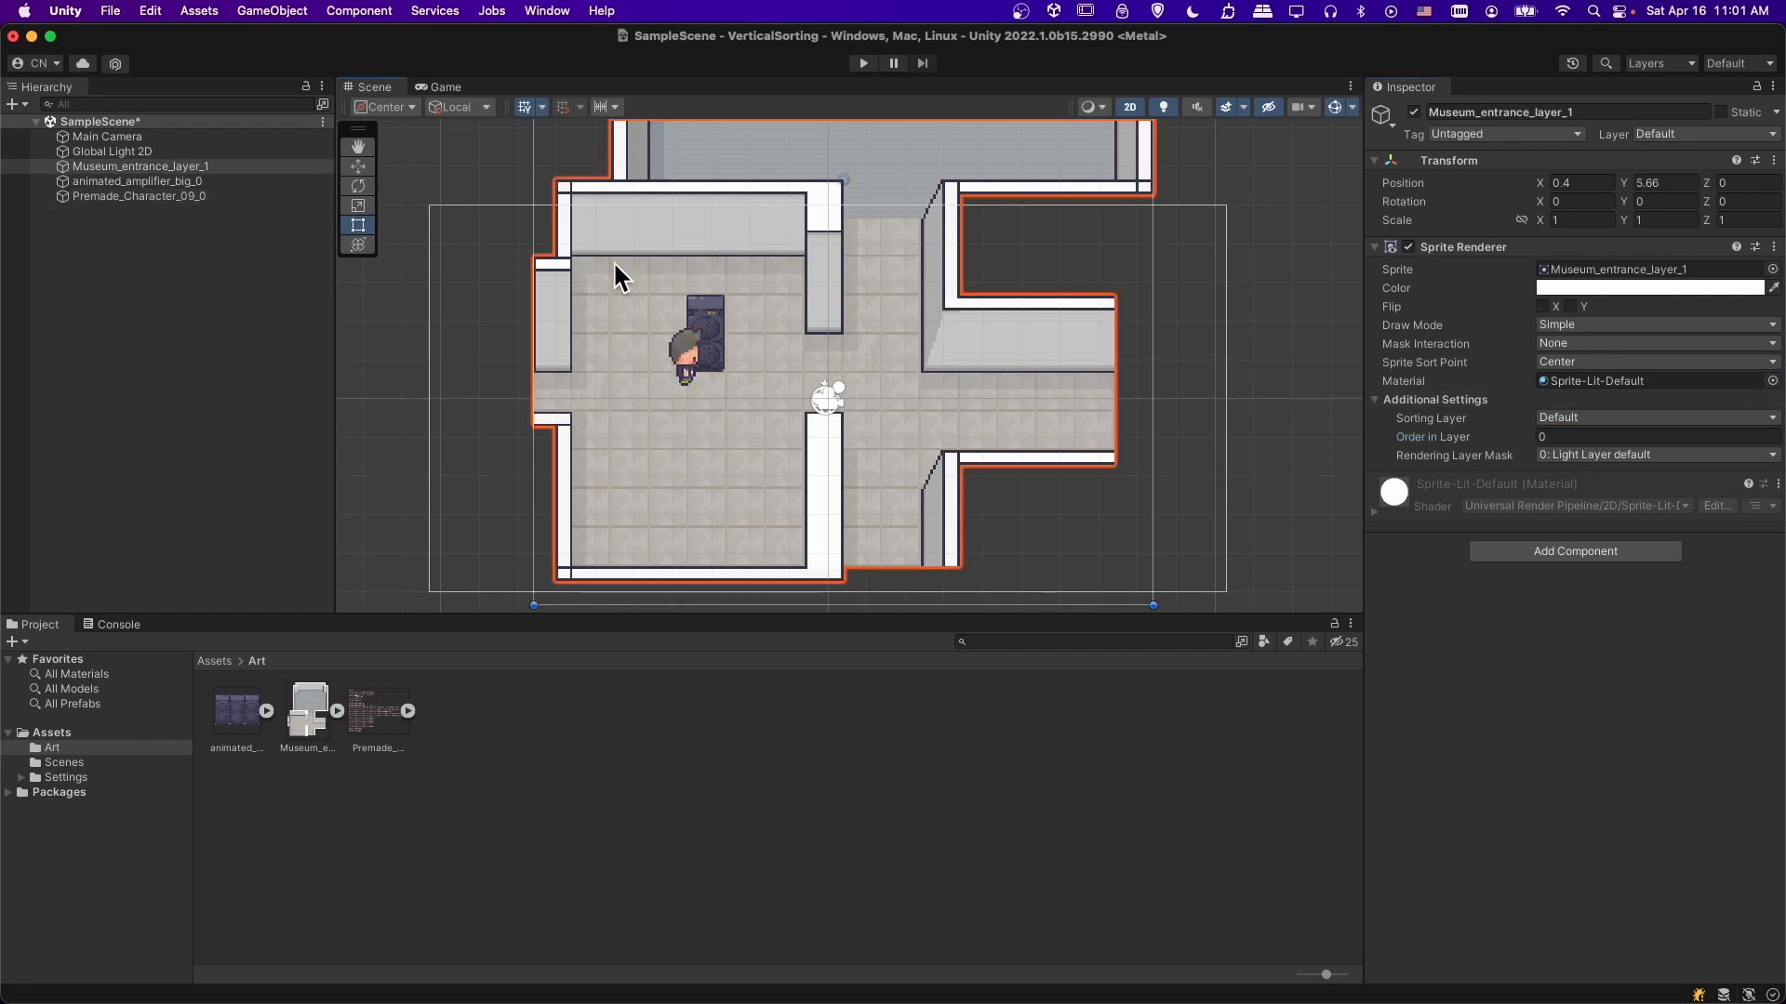
click(1603, 419)
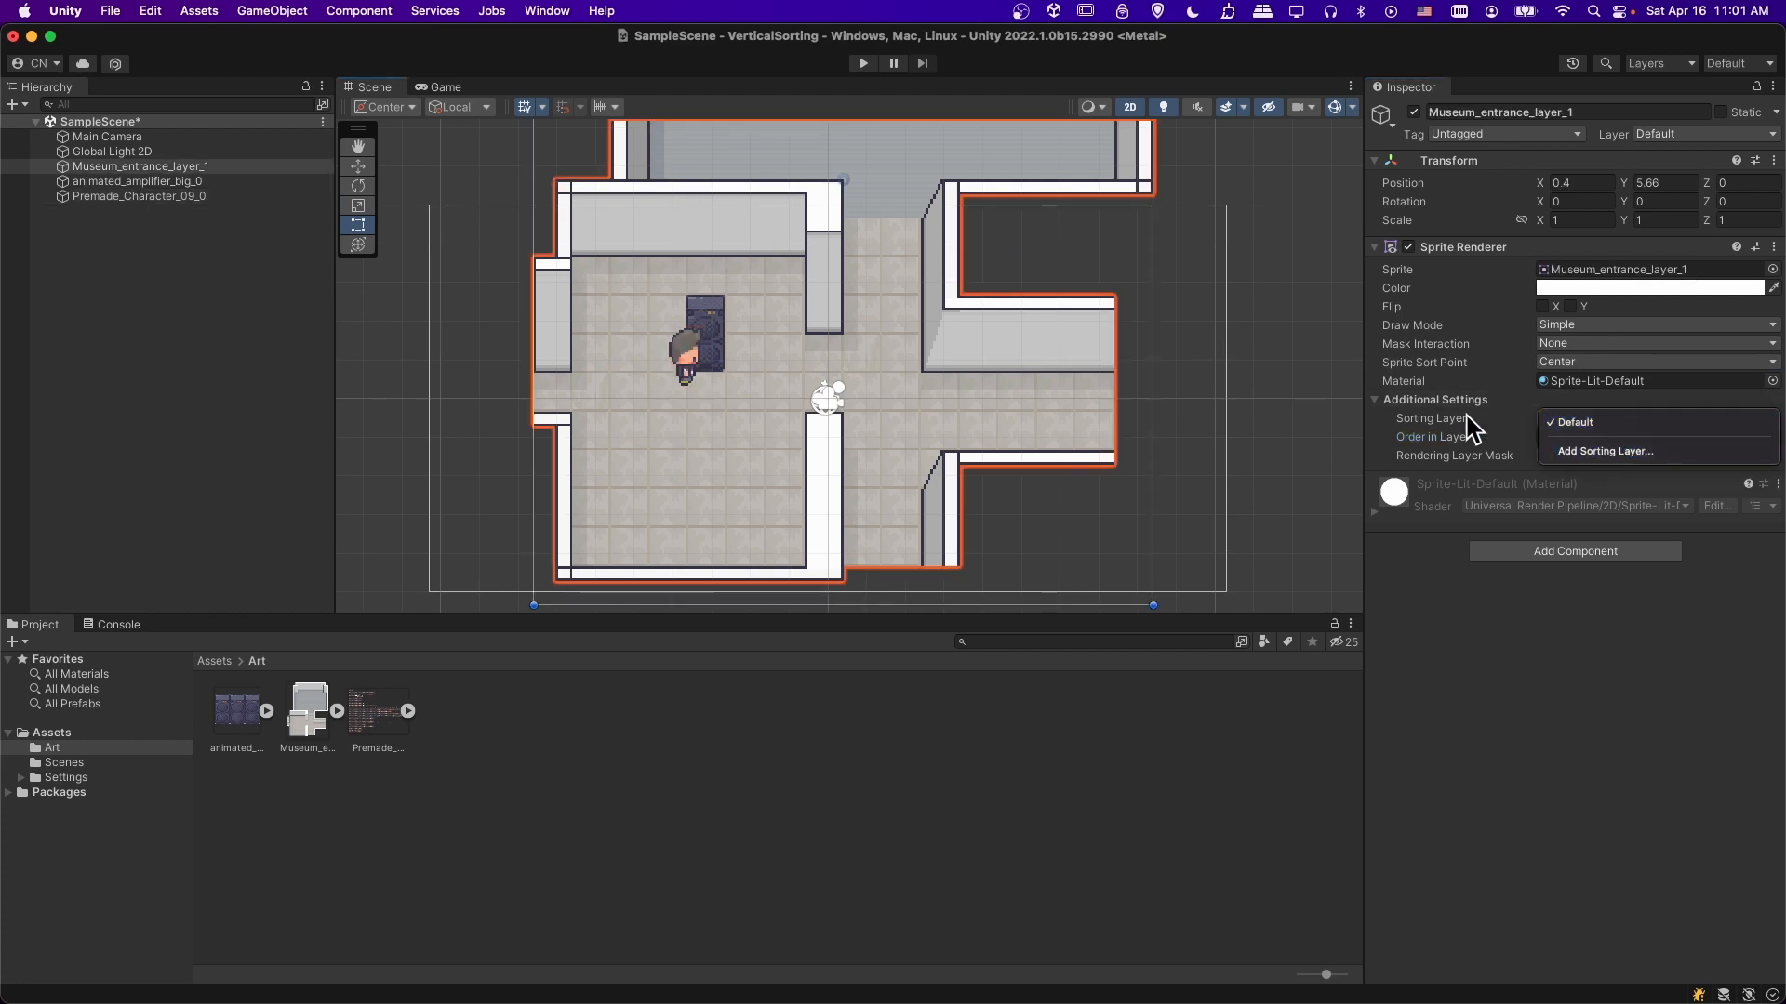
click(1583, 456)
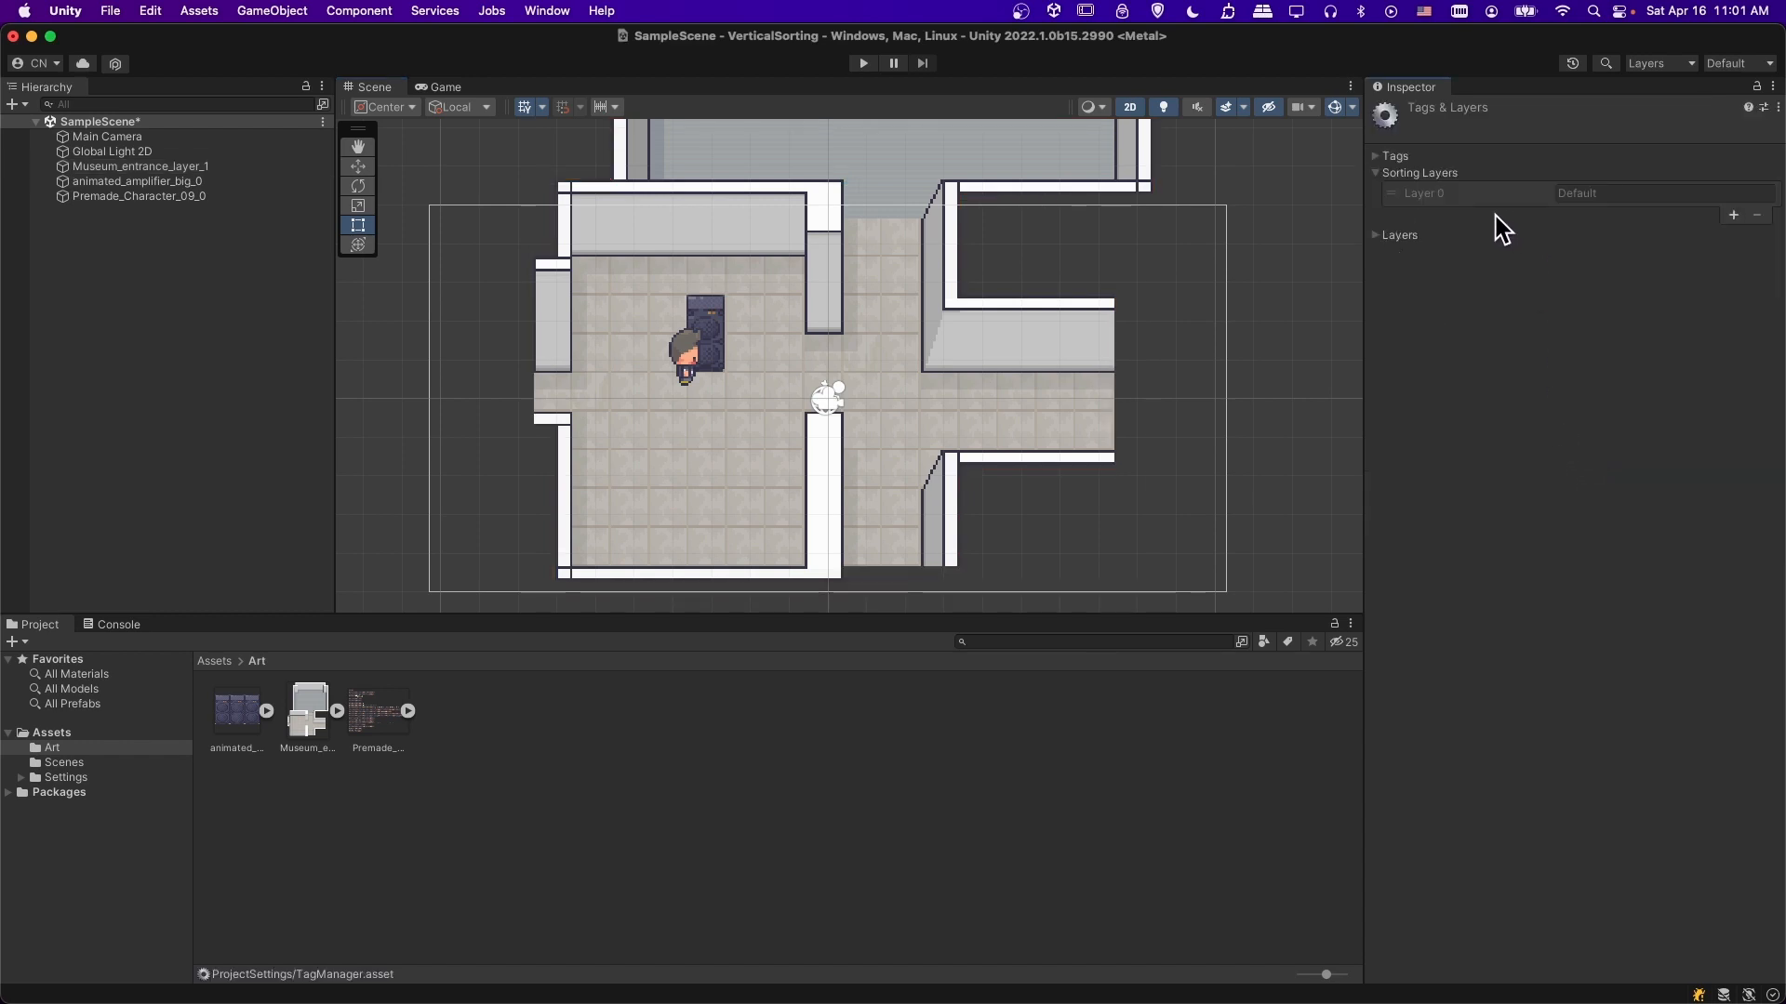
click(1733, 215)
click(1581, 214)
text(Background)
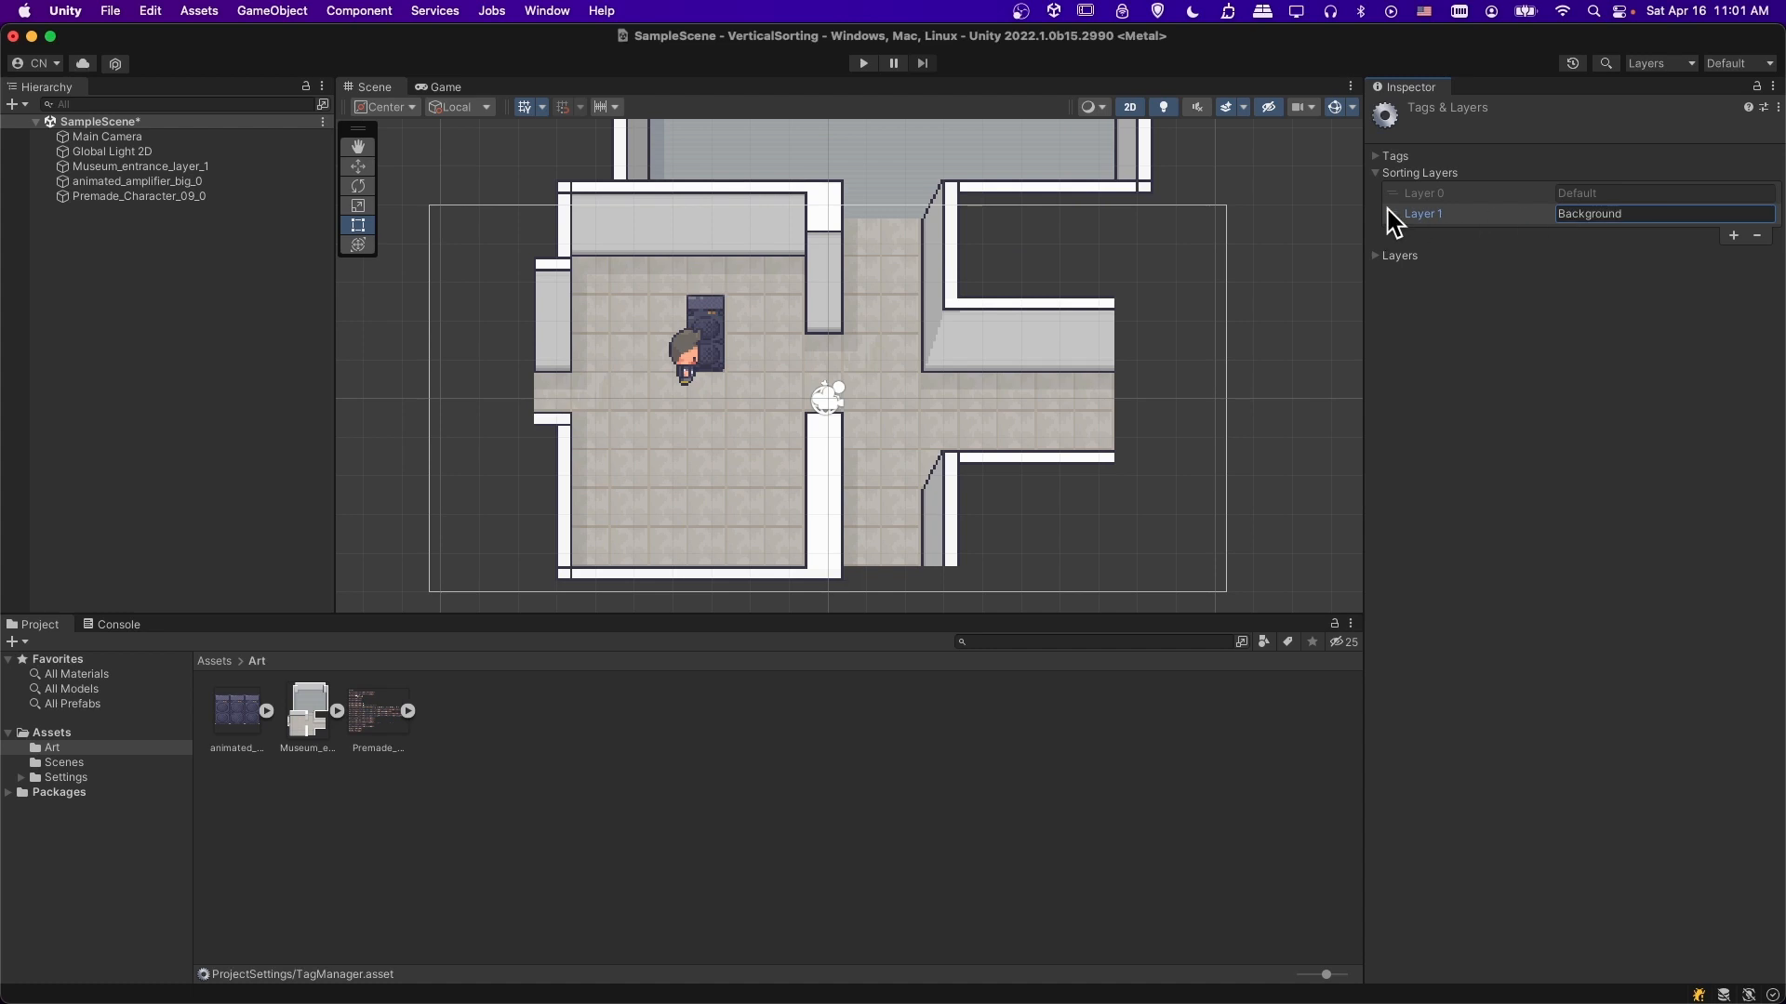
drag(1387, 209, 1392, 195)
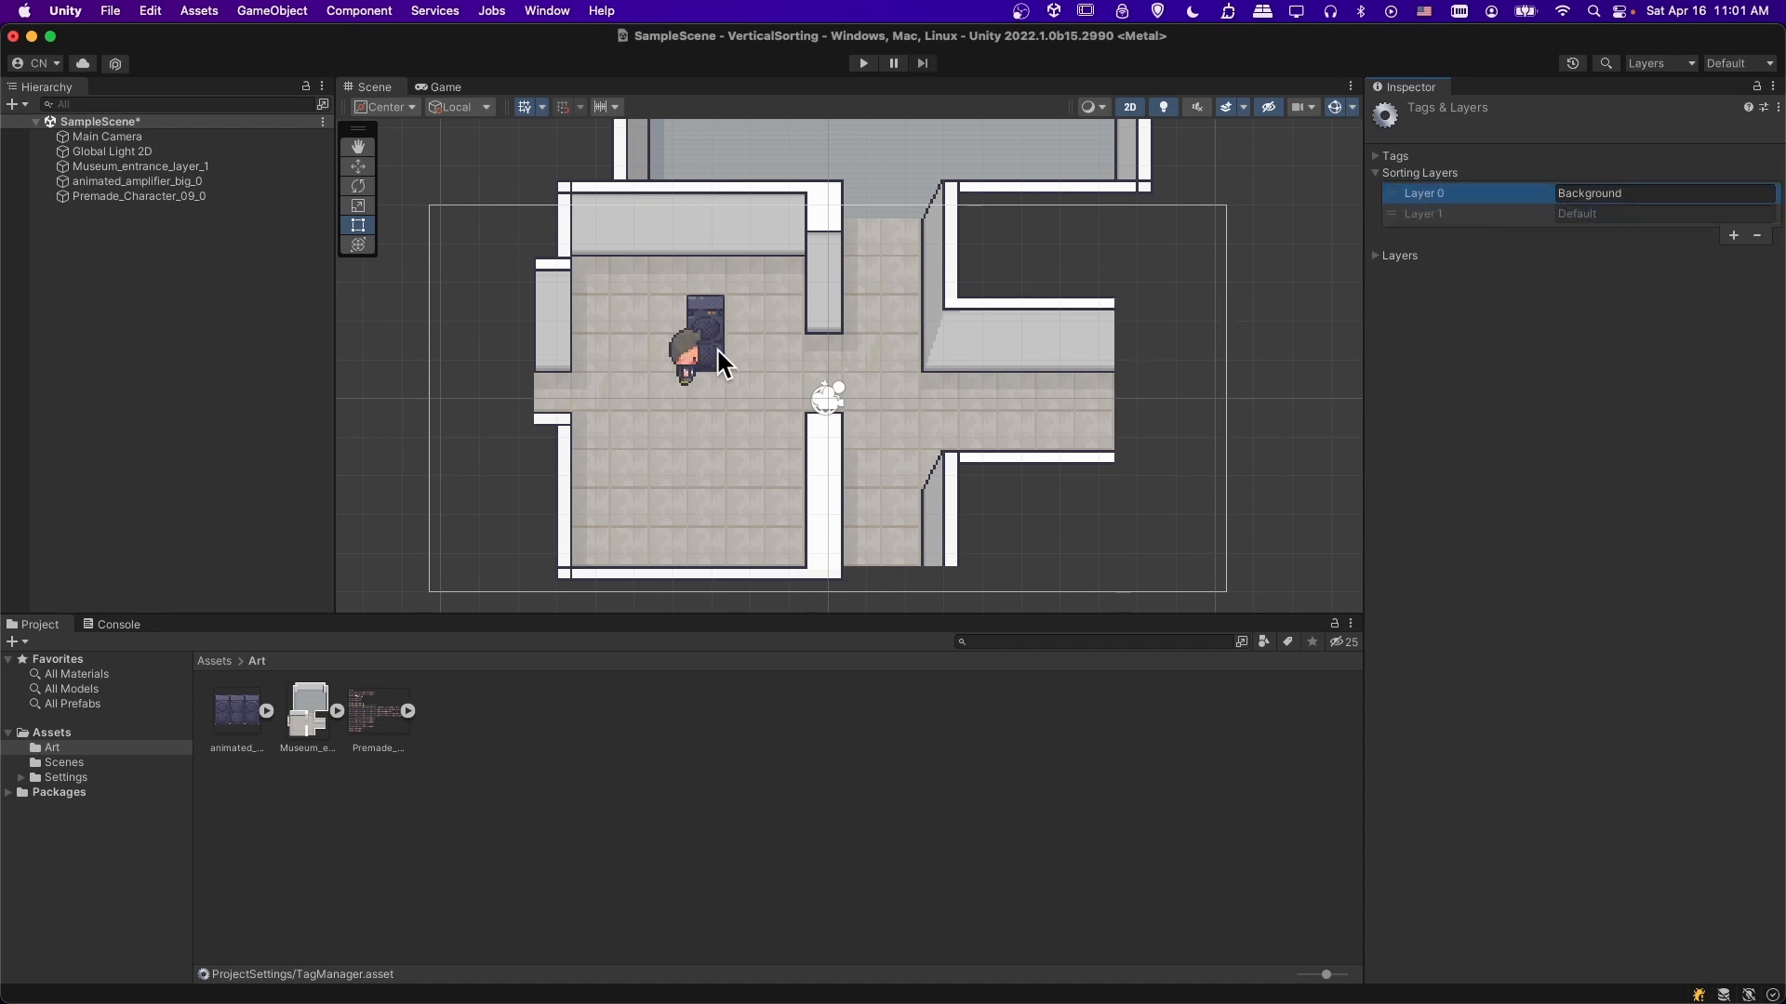
click(1270, 363)
- Set the character sprite's Order in Layer to -10
click(214, 182)
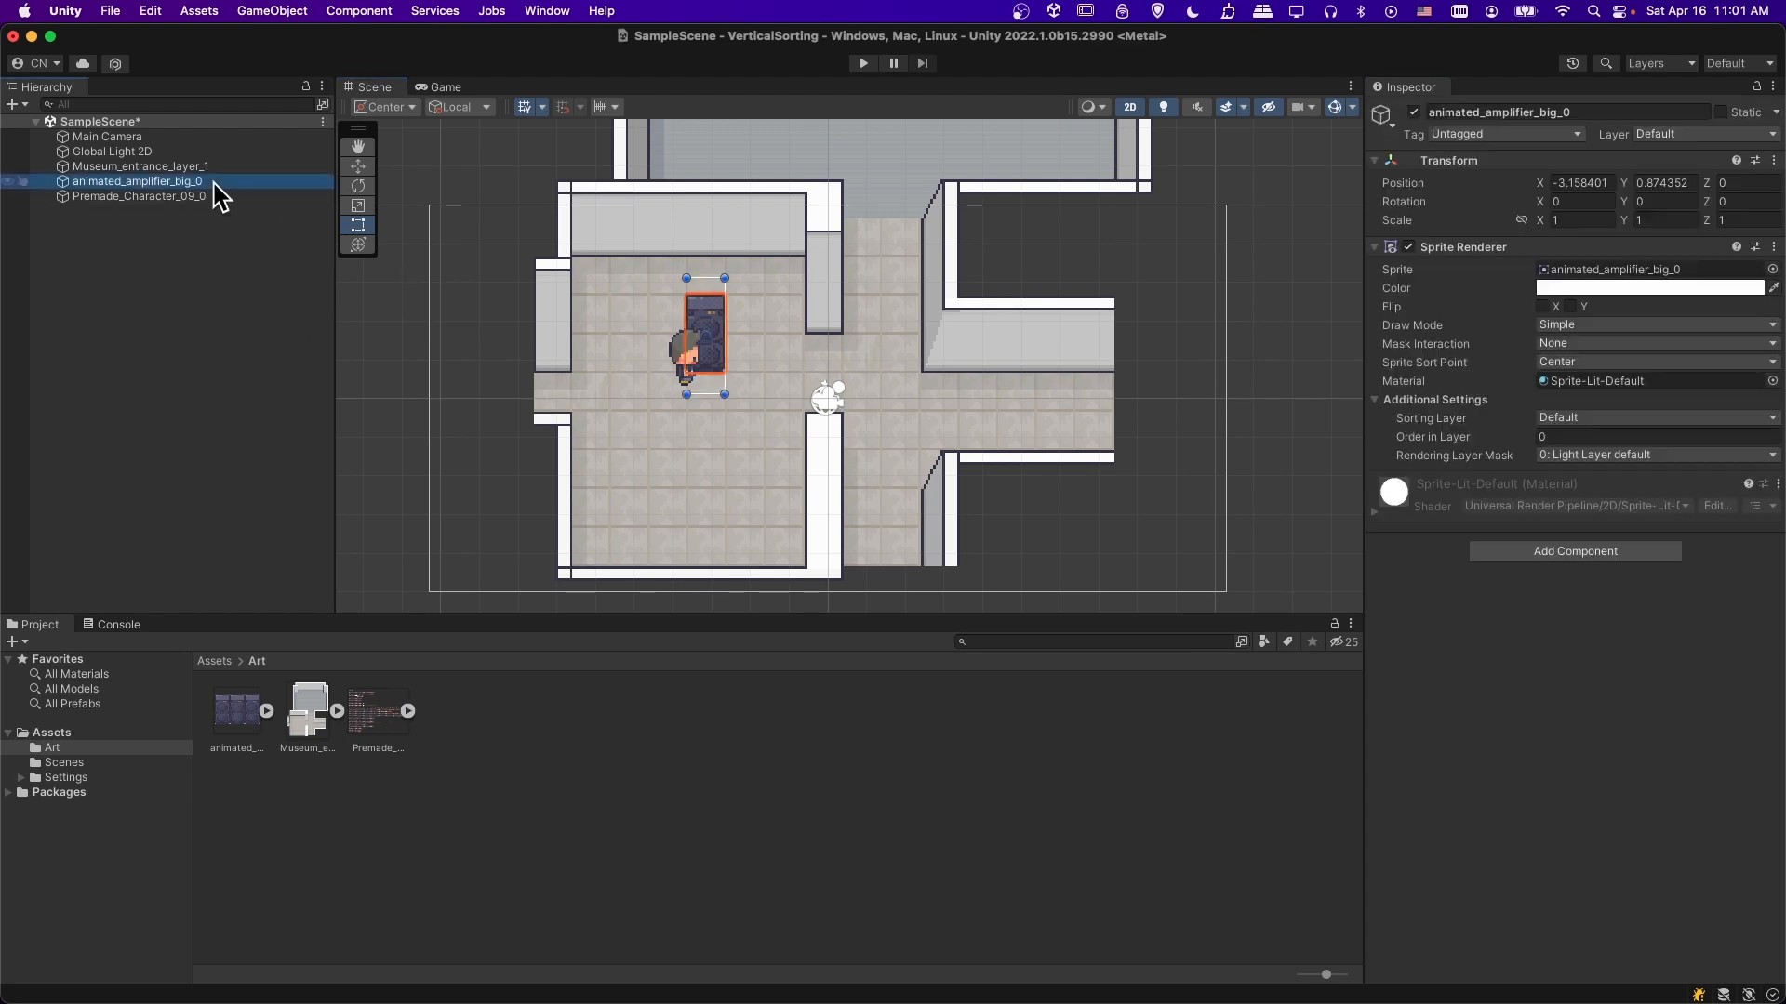
click(671, 350)
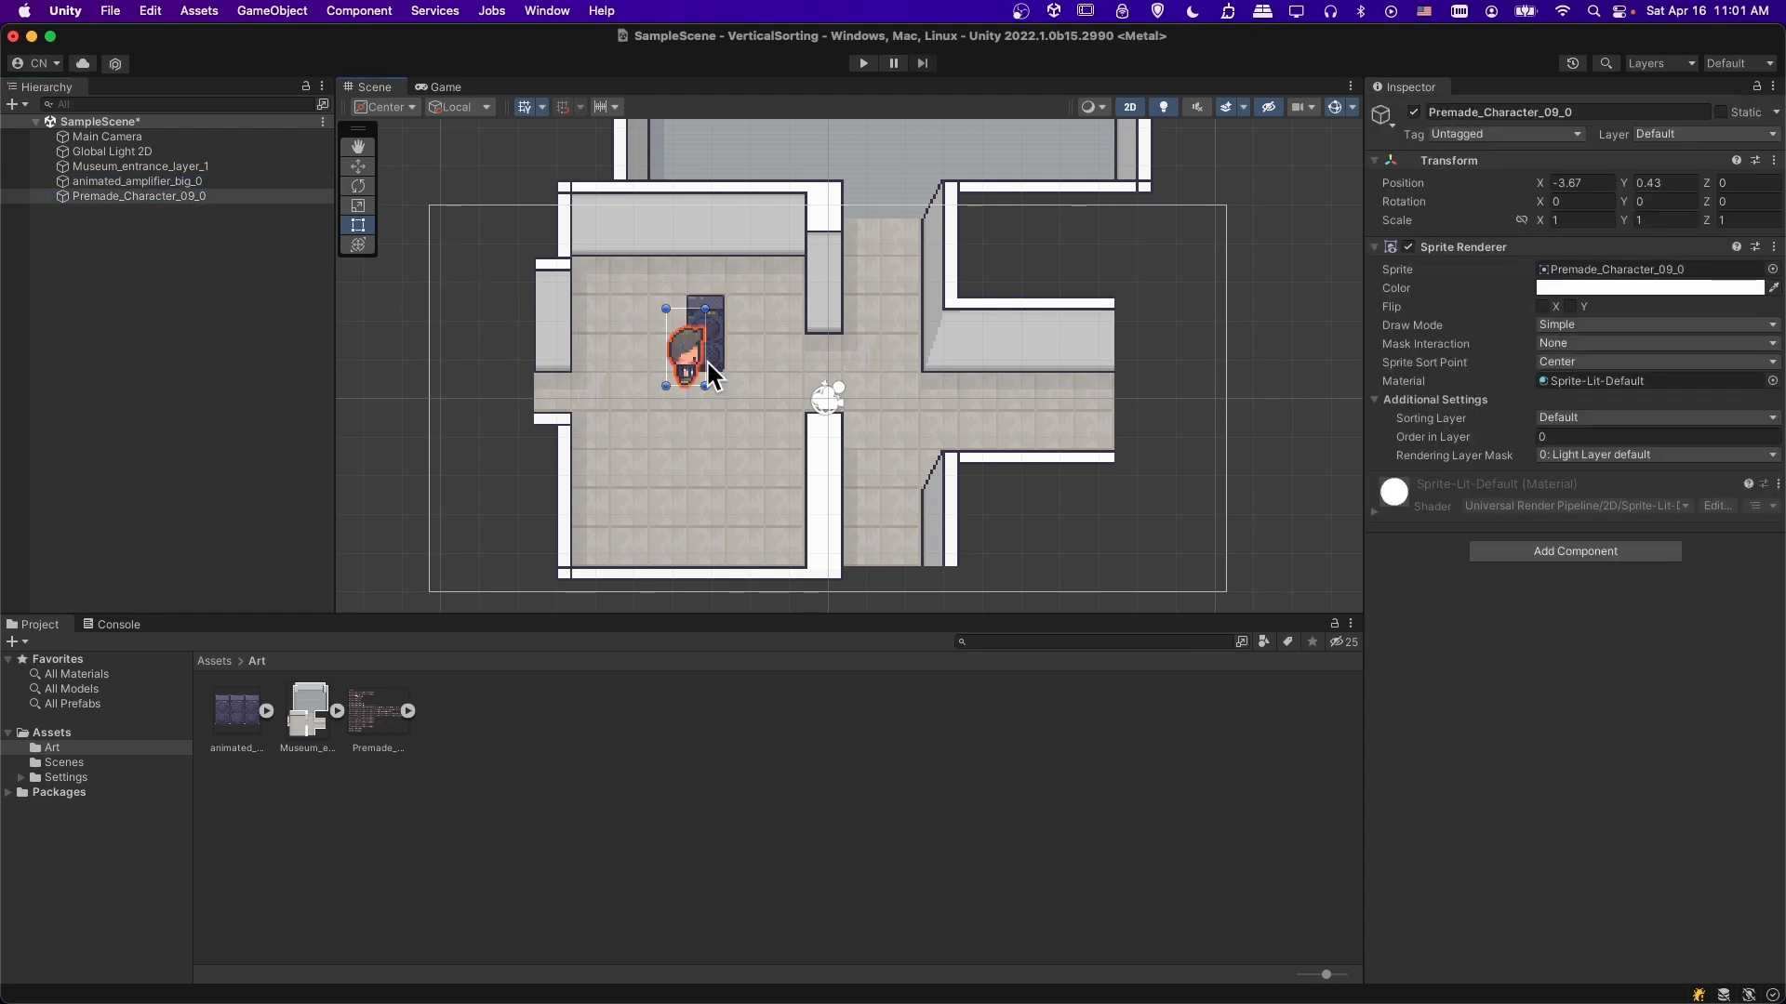
text(-1)
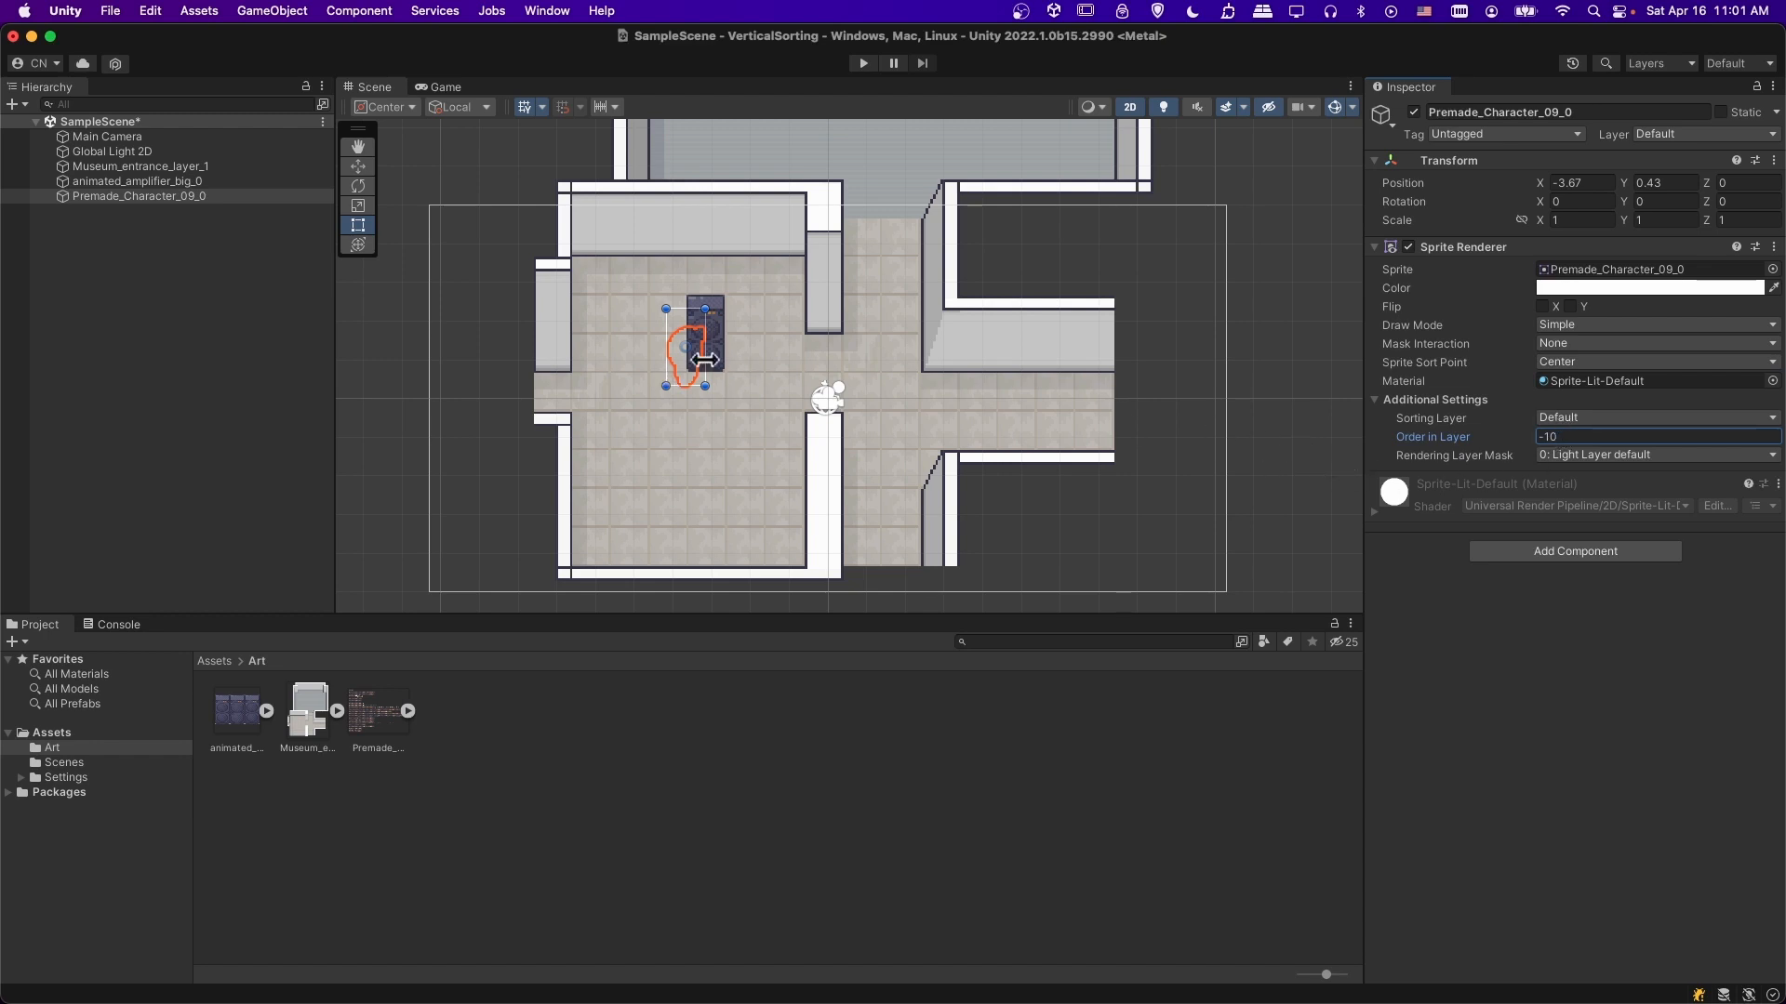
- Assign the Museum_entrance_layer_1 object to the Background sorting layer
click(217, 167)
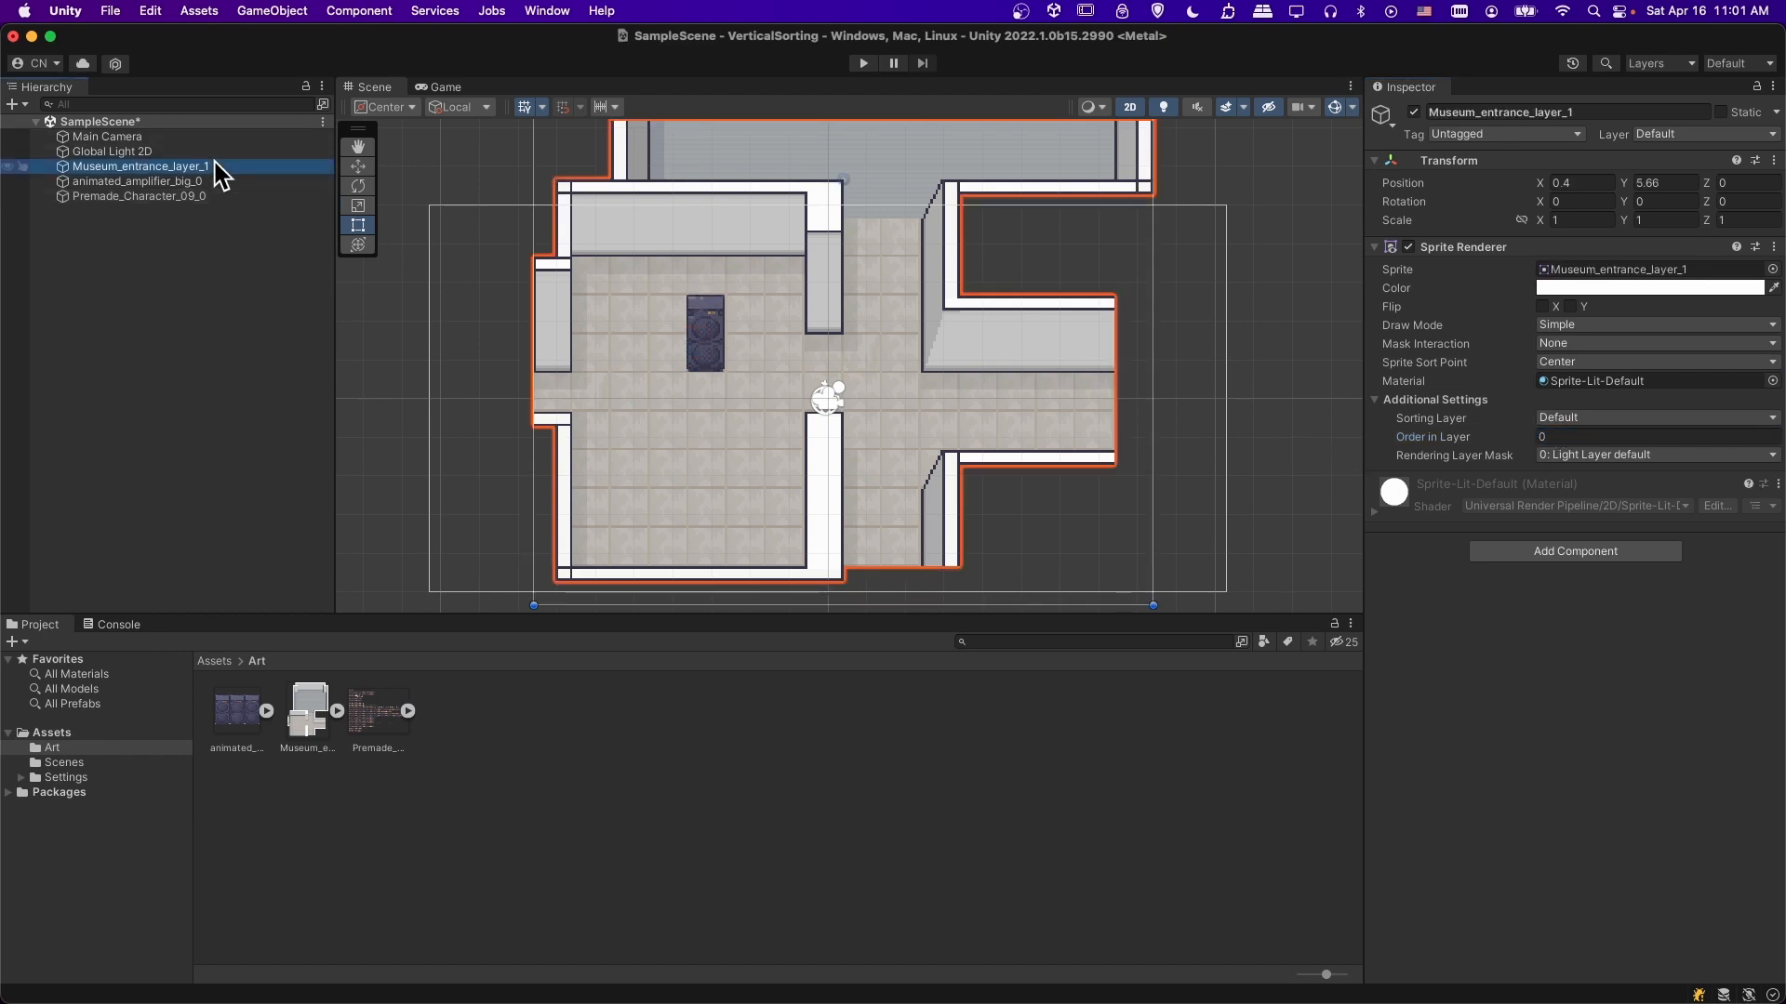
click(1562, 418)
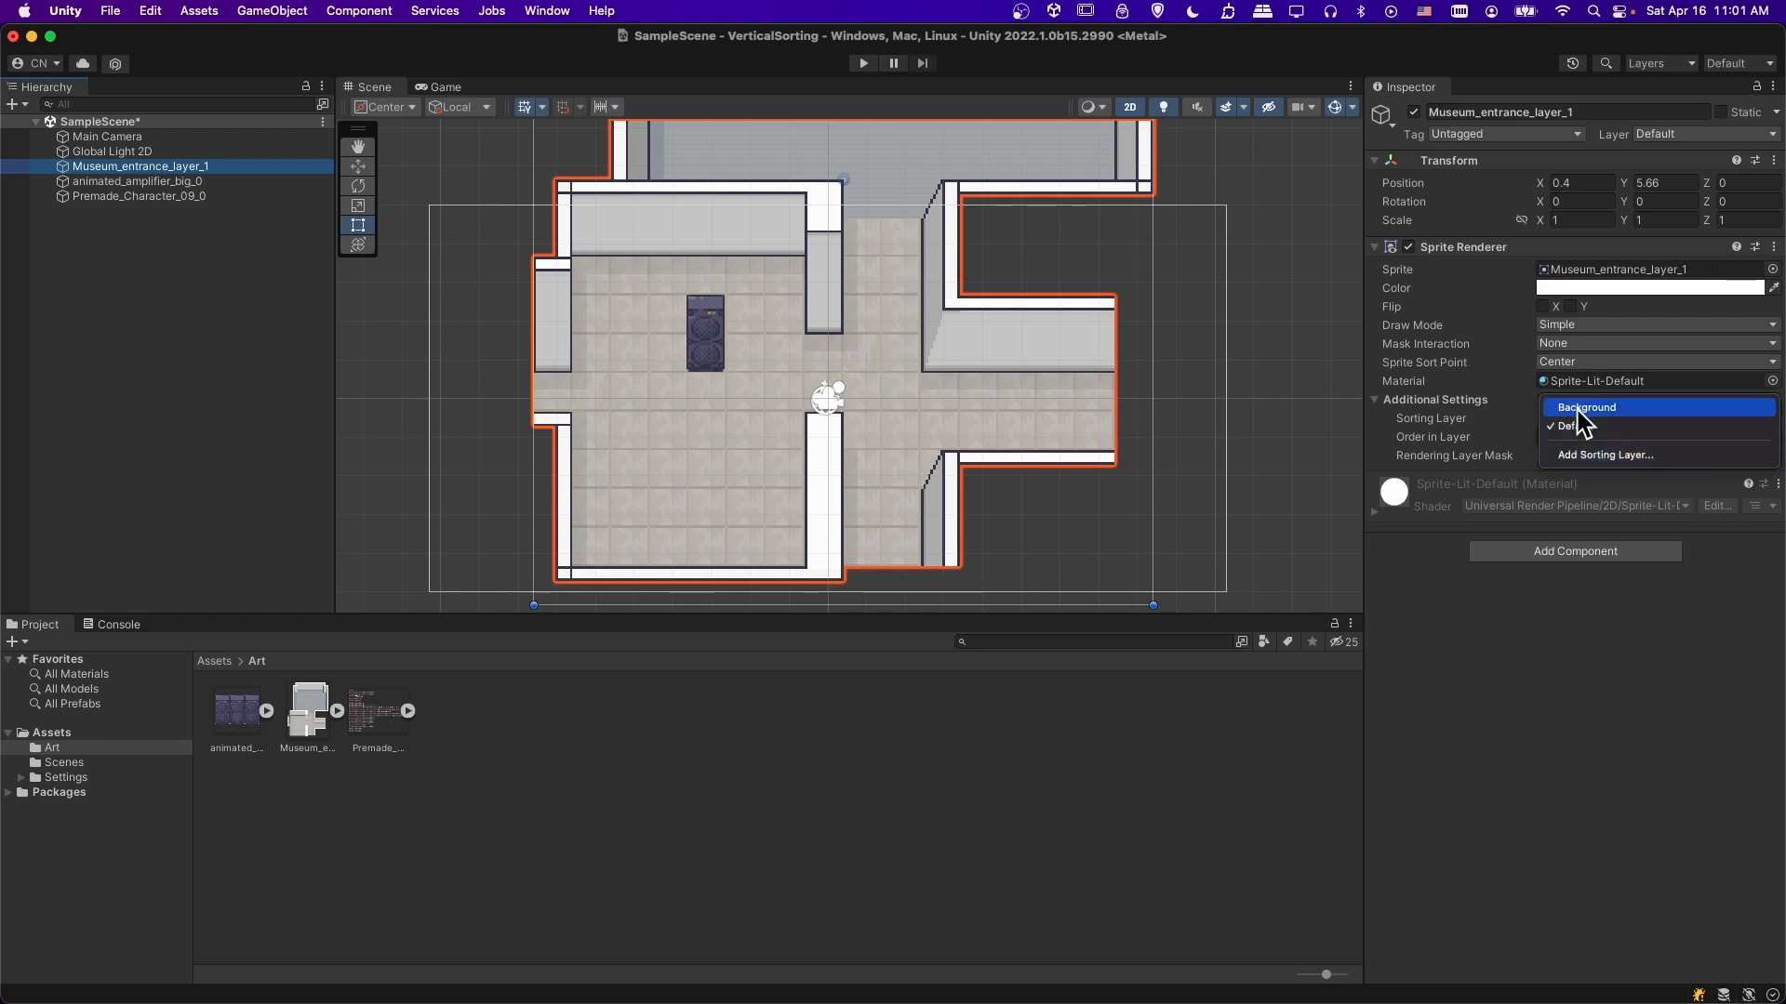
click(1578, 412)
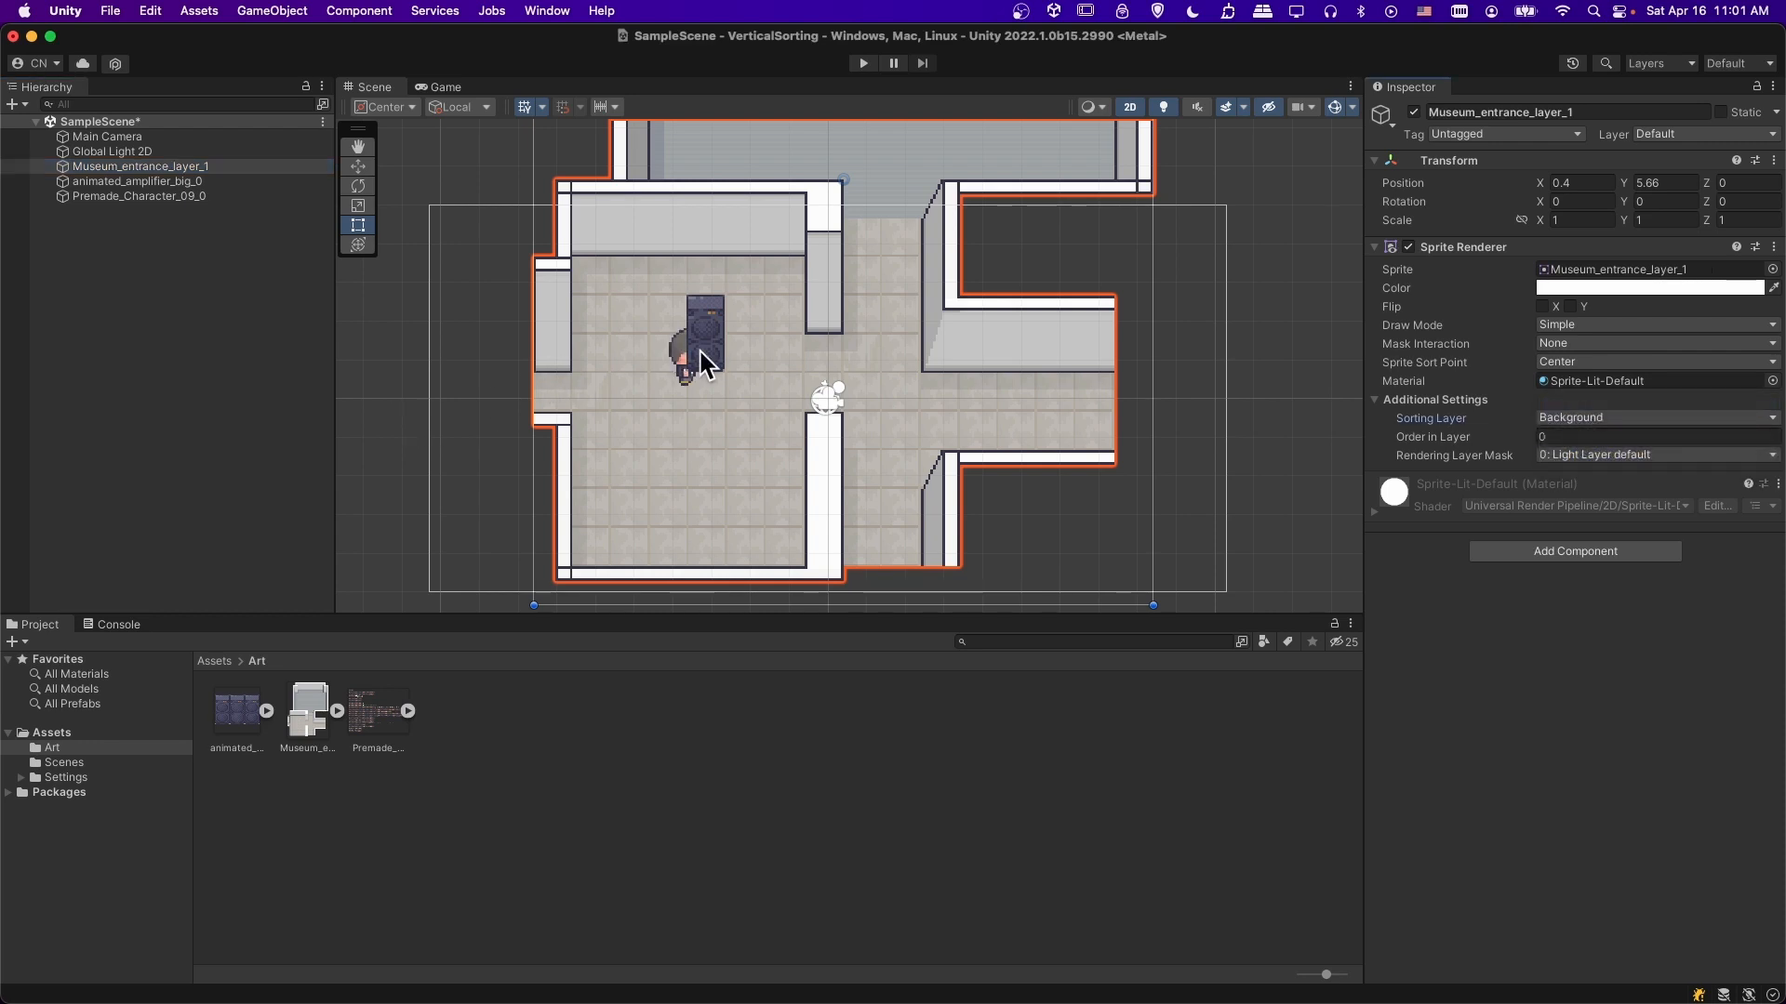
- Compare the character's and amplifier's sorting settings, move the character beside the amplifier to about X -4.17, Y 0.17, and save the scene
click(683, 351)
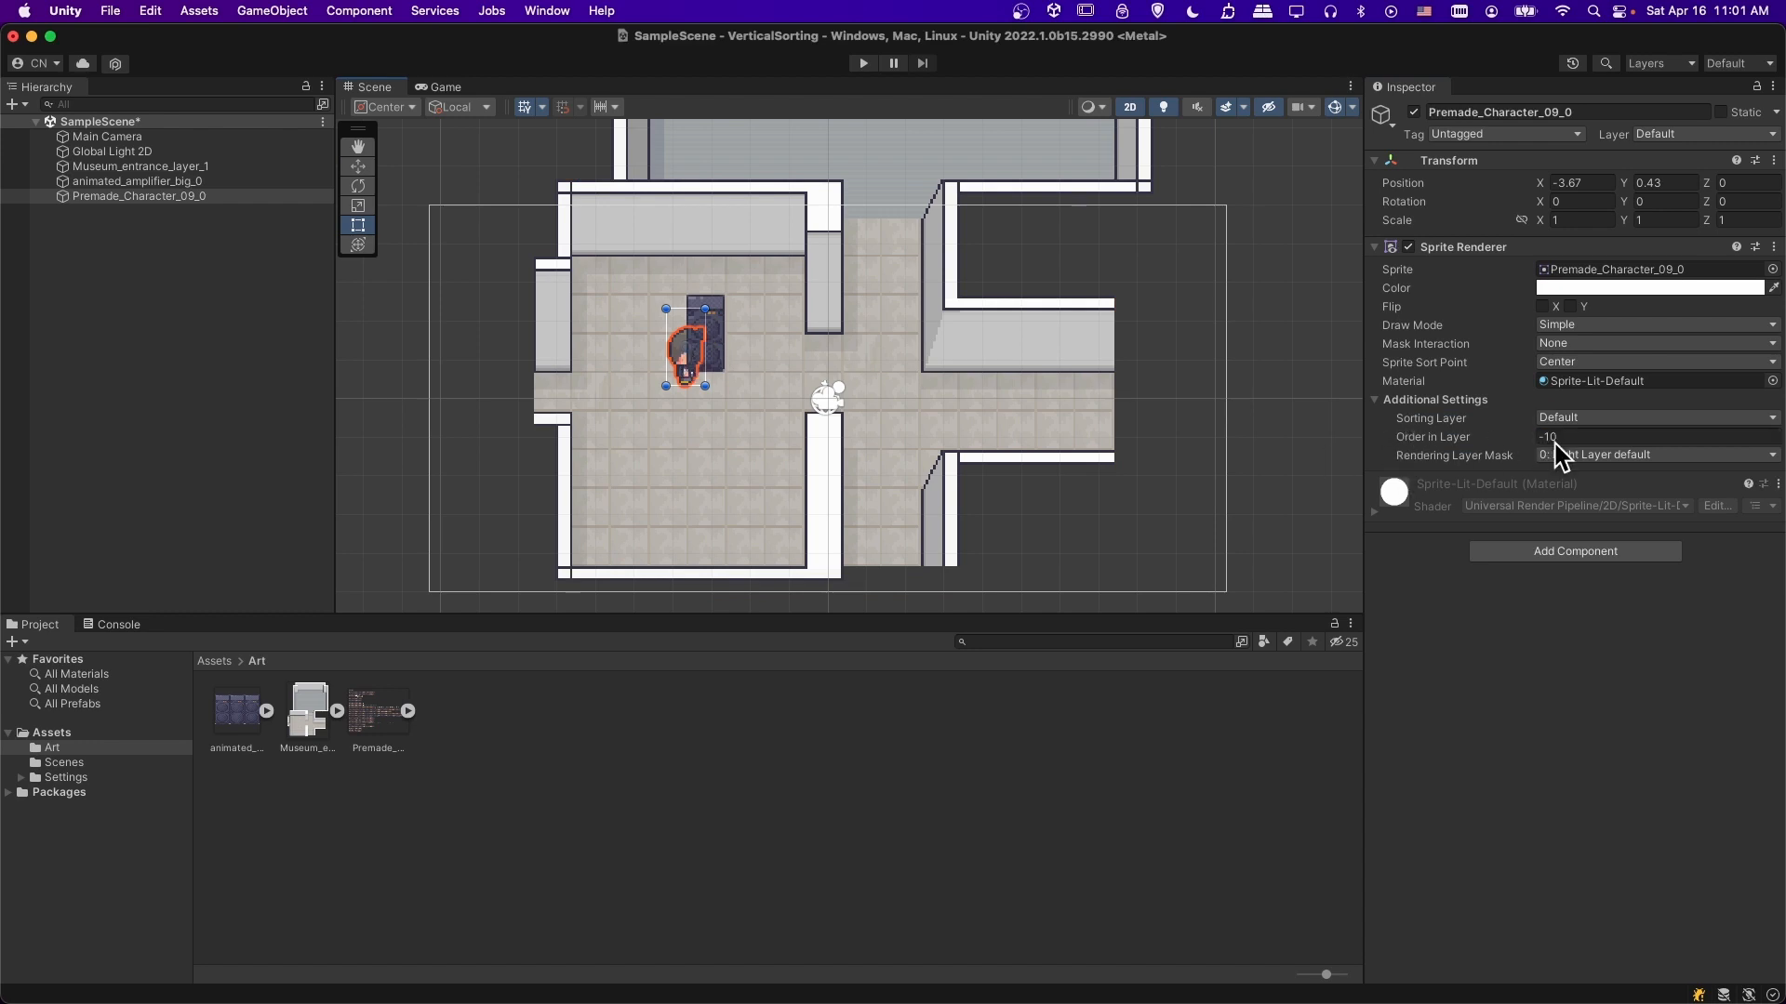
click(724, 327)
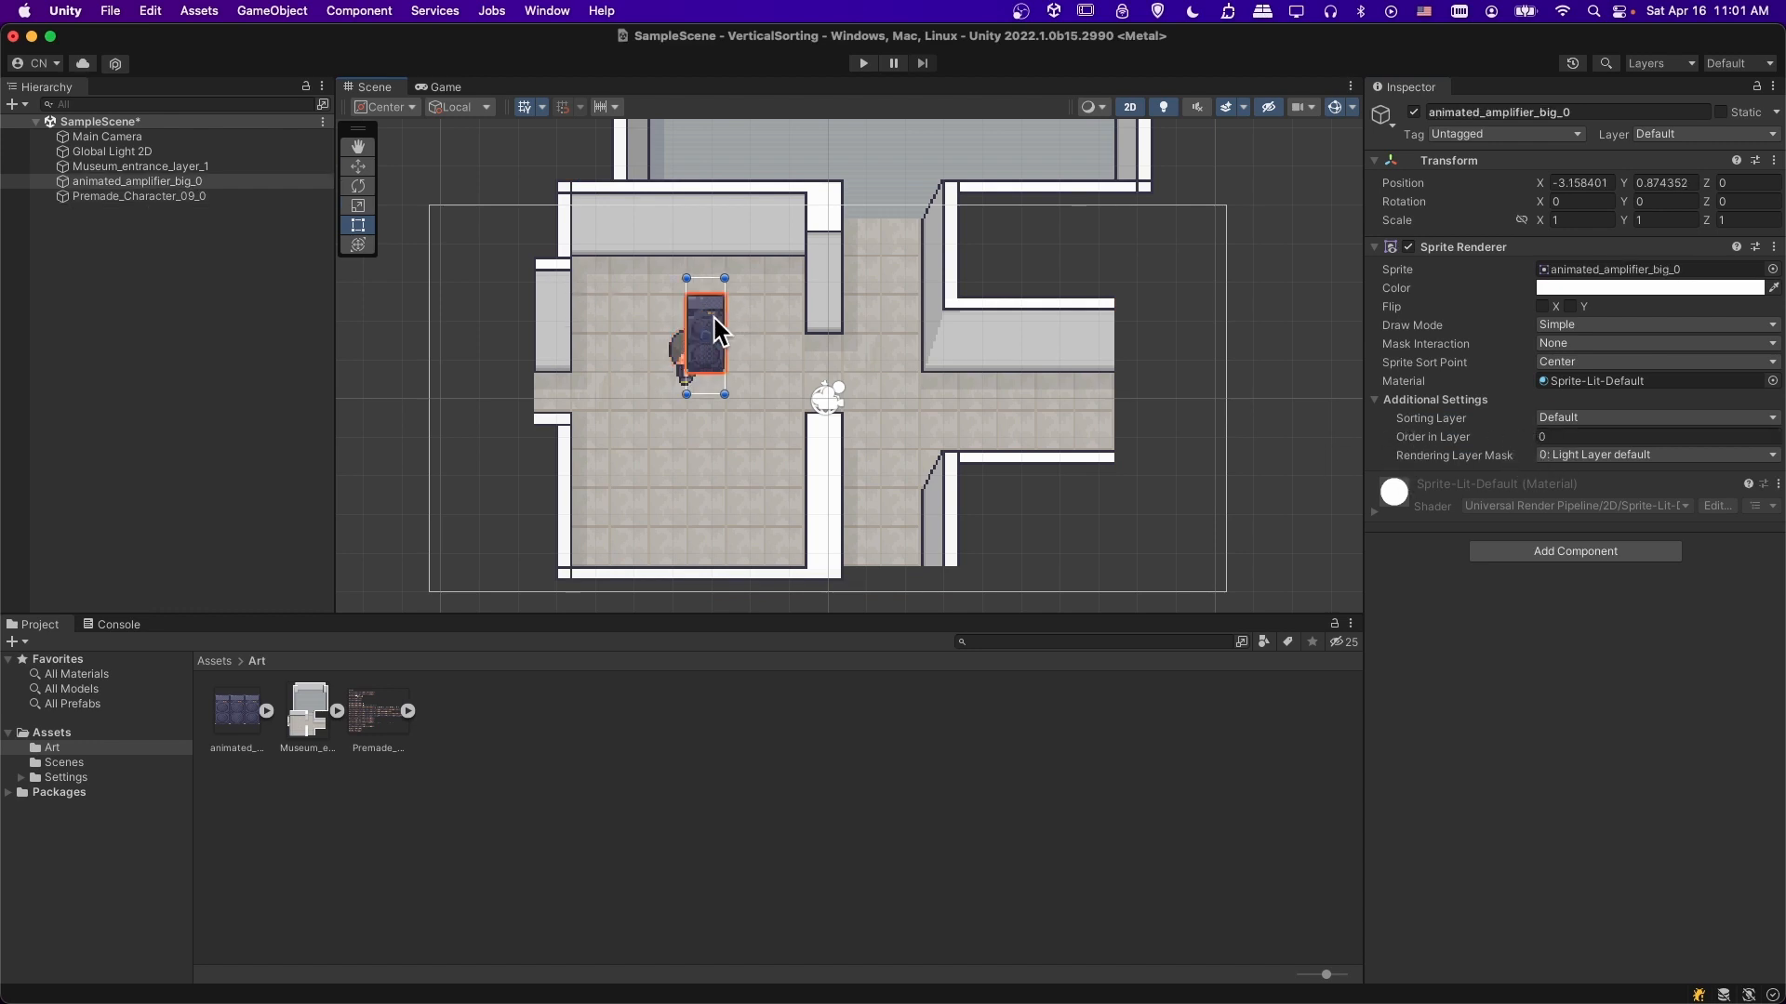
click(677, 359)
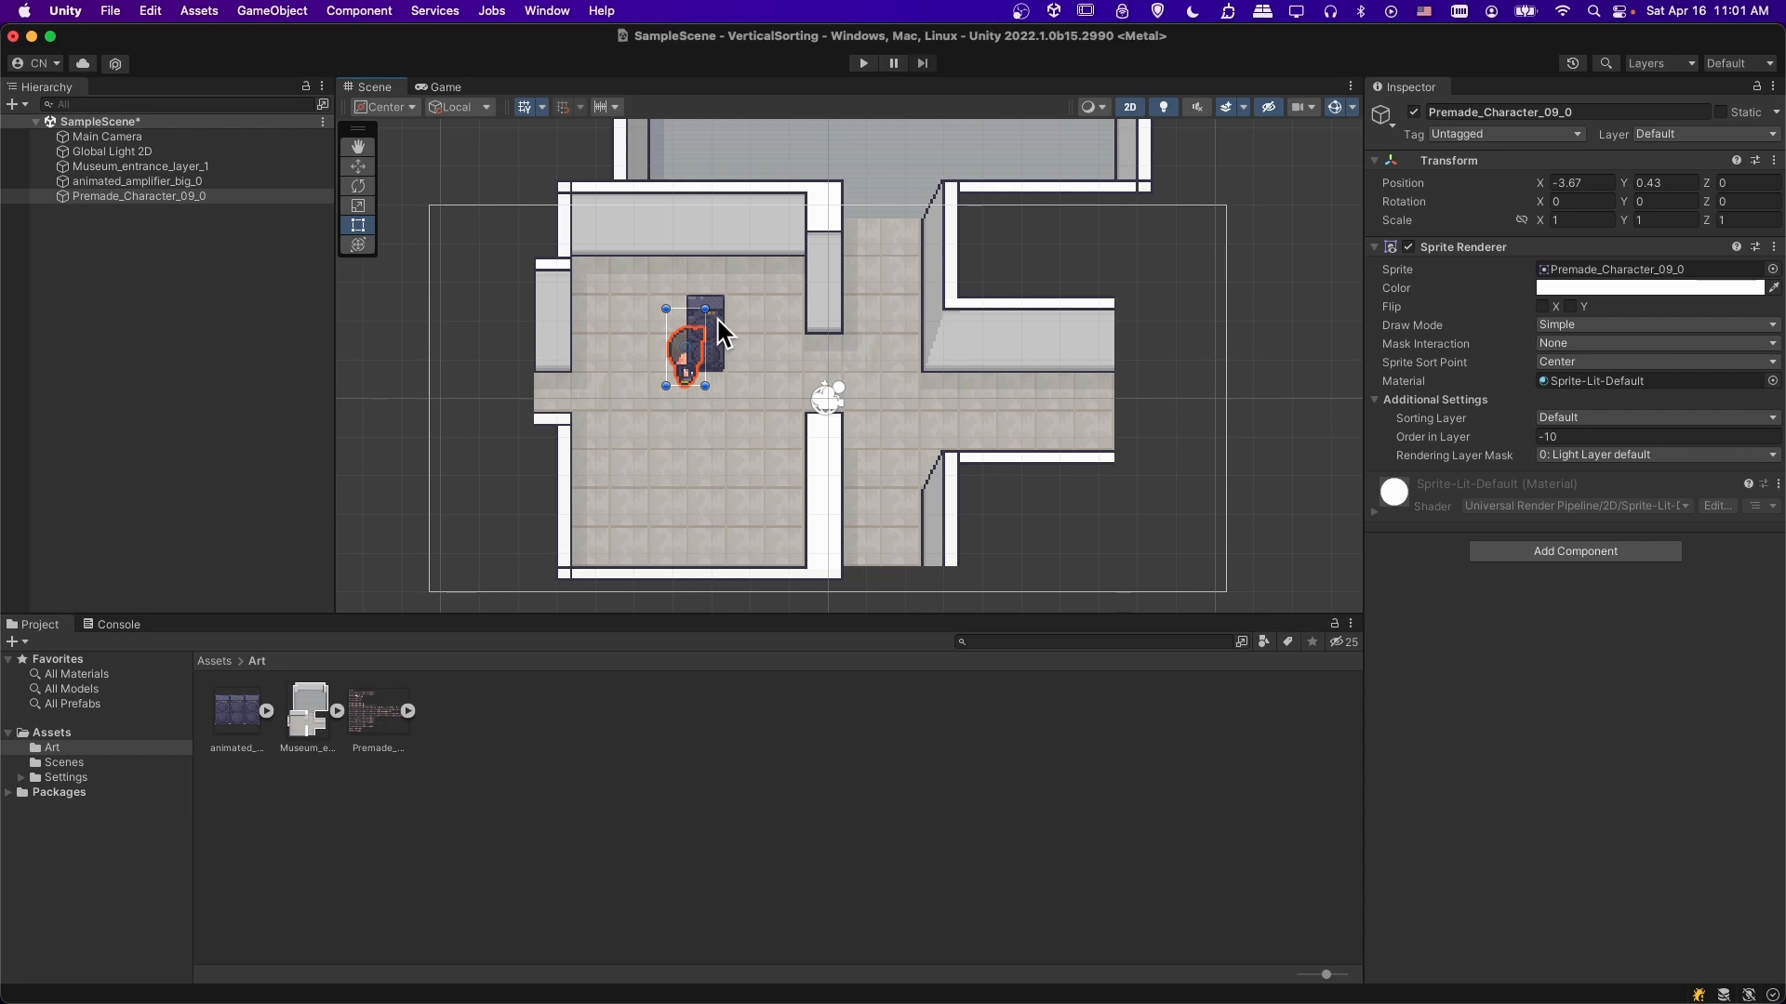
mouse_move(690, 378)
mouse_down()
mouse_move(715, 415)
mouse_move(712, 340)
mouse_move(650, 375)
mouse_move(672, 383)
mouse_up()
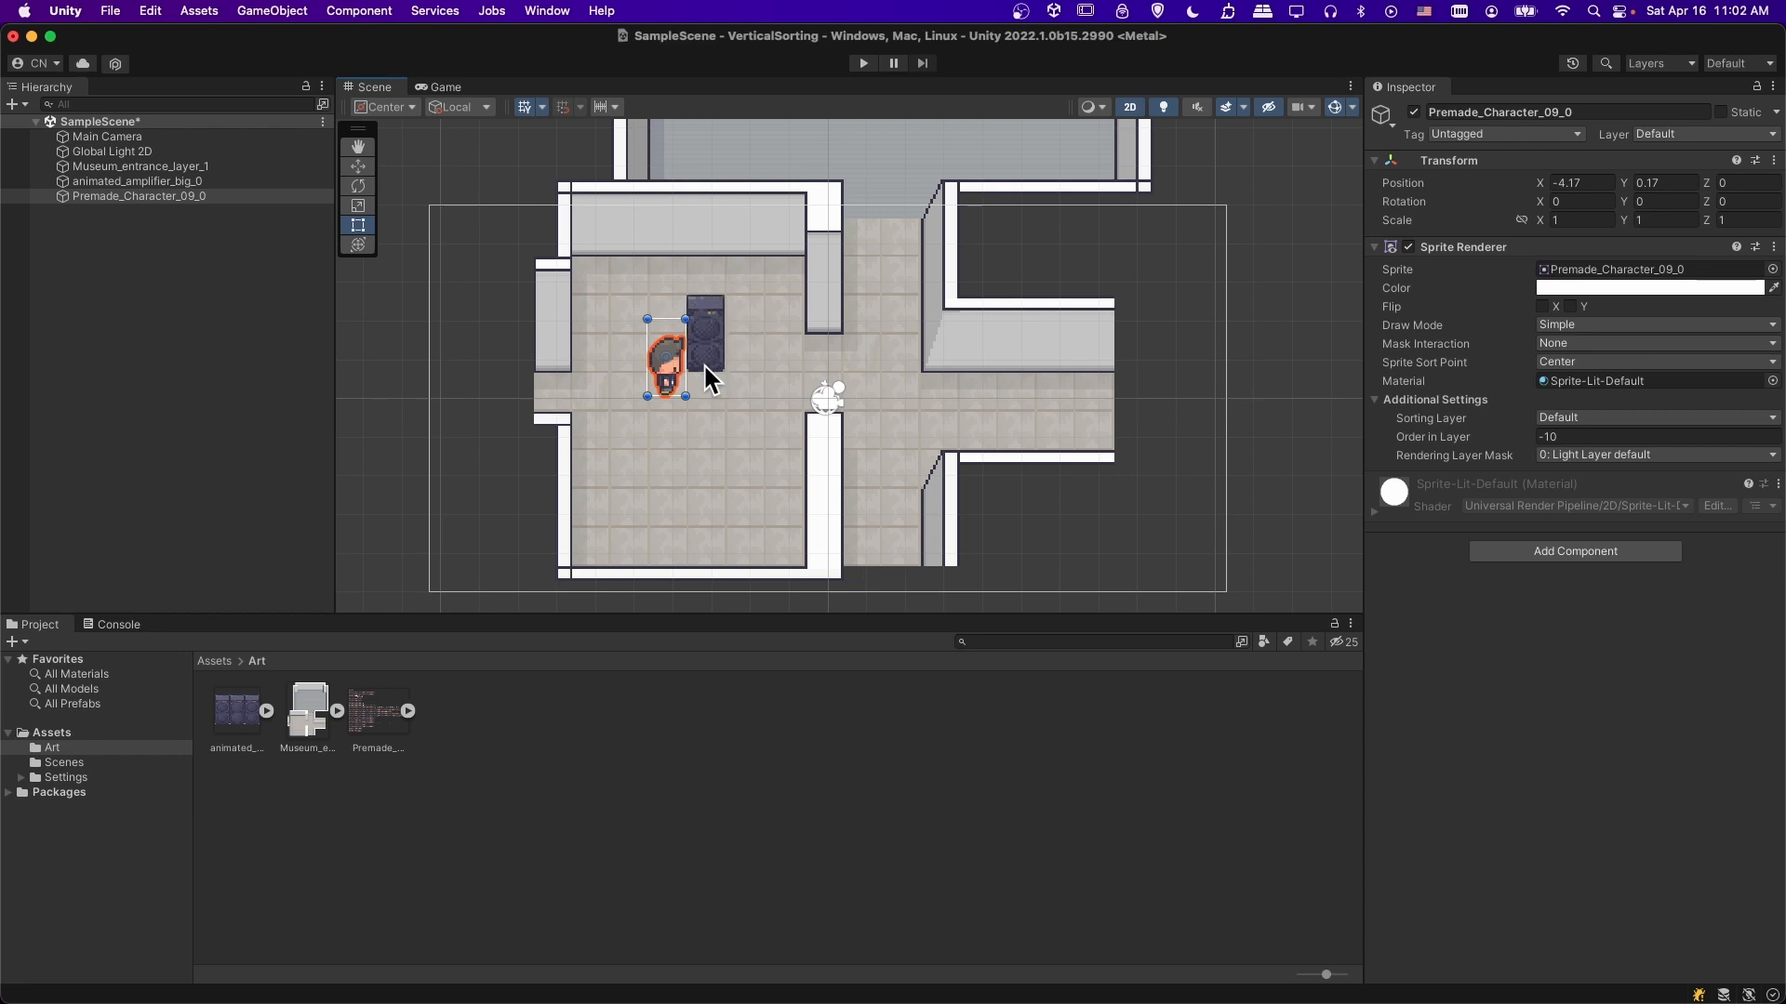
key(super+s)
- Set the character's Order in Layer to 0 and compare it with the amplifier's sorting settings
click(1558, 437)
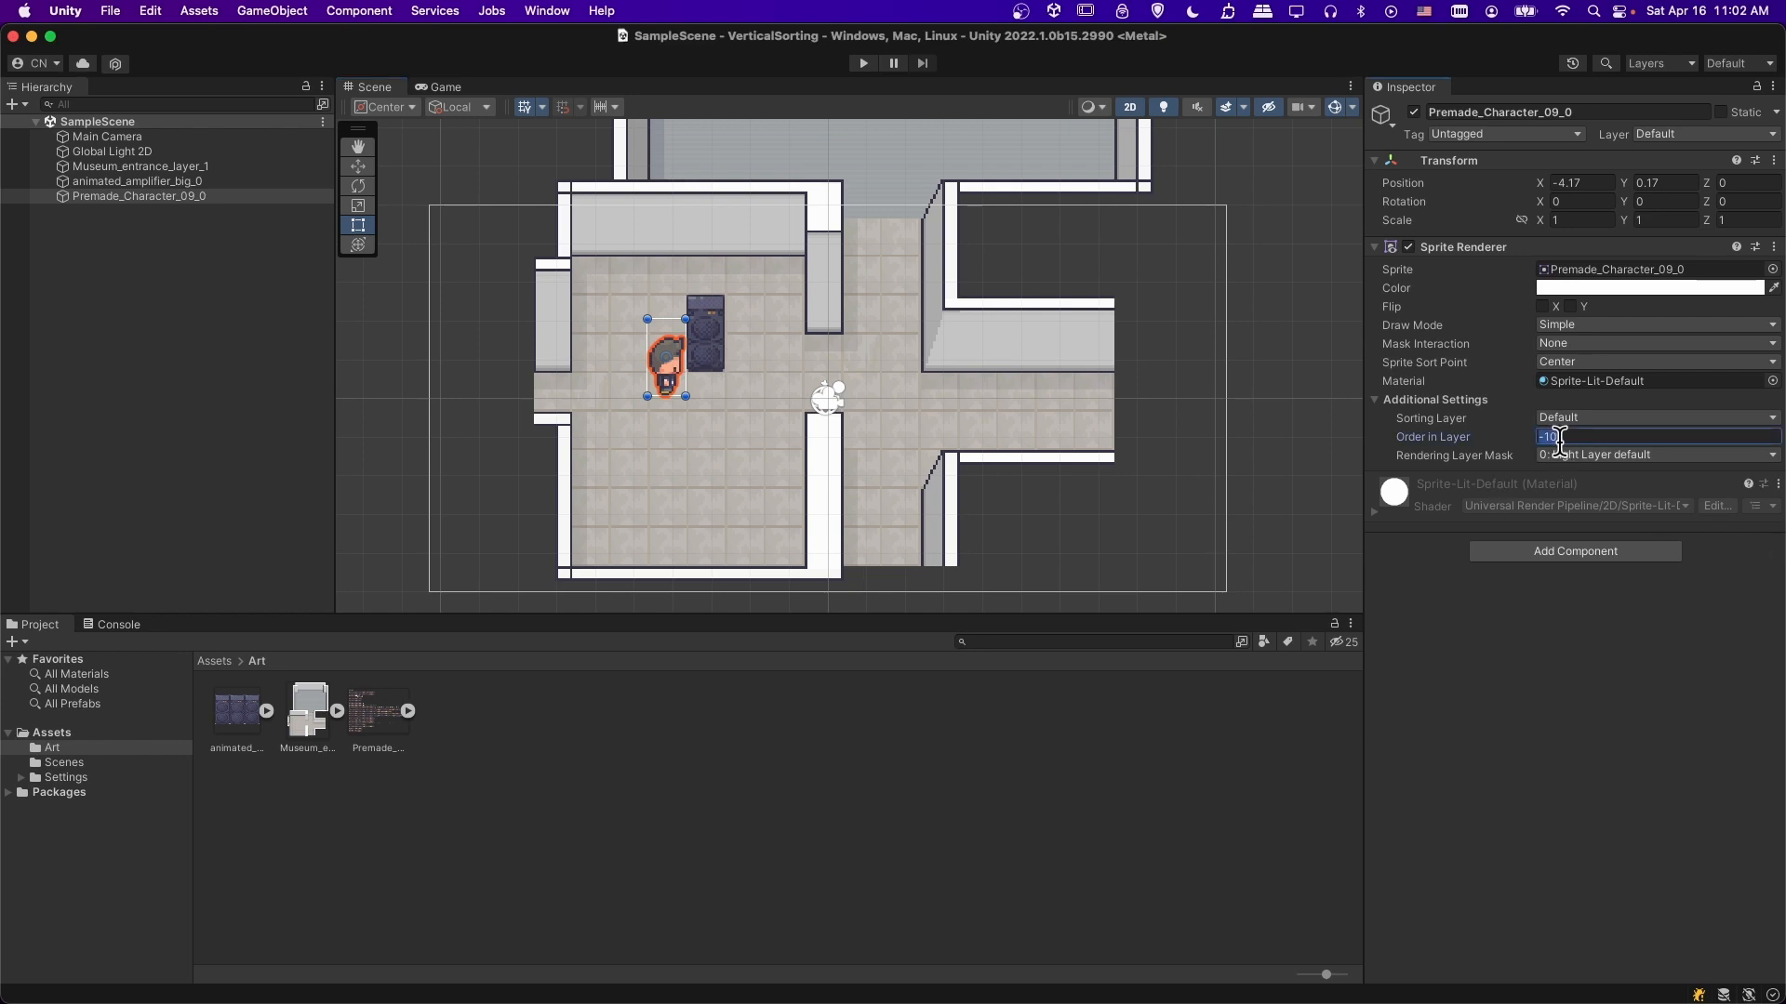
text(0)
click(171, 181)
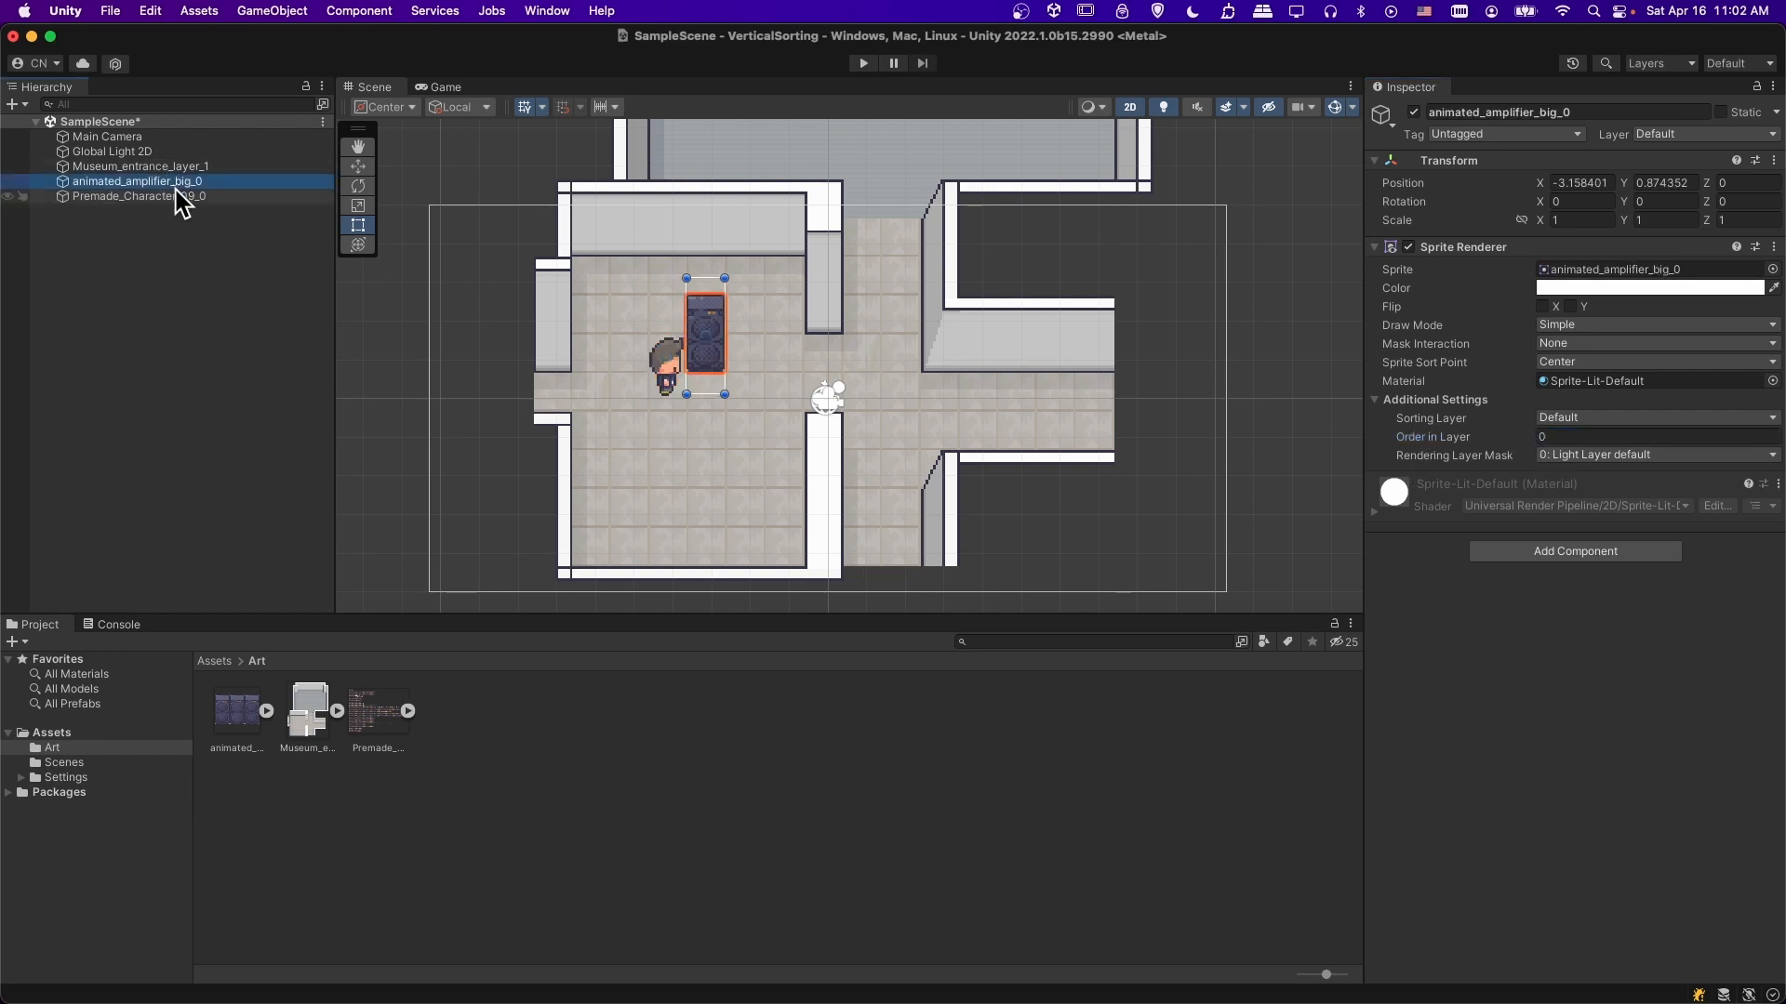
click(177, 196)
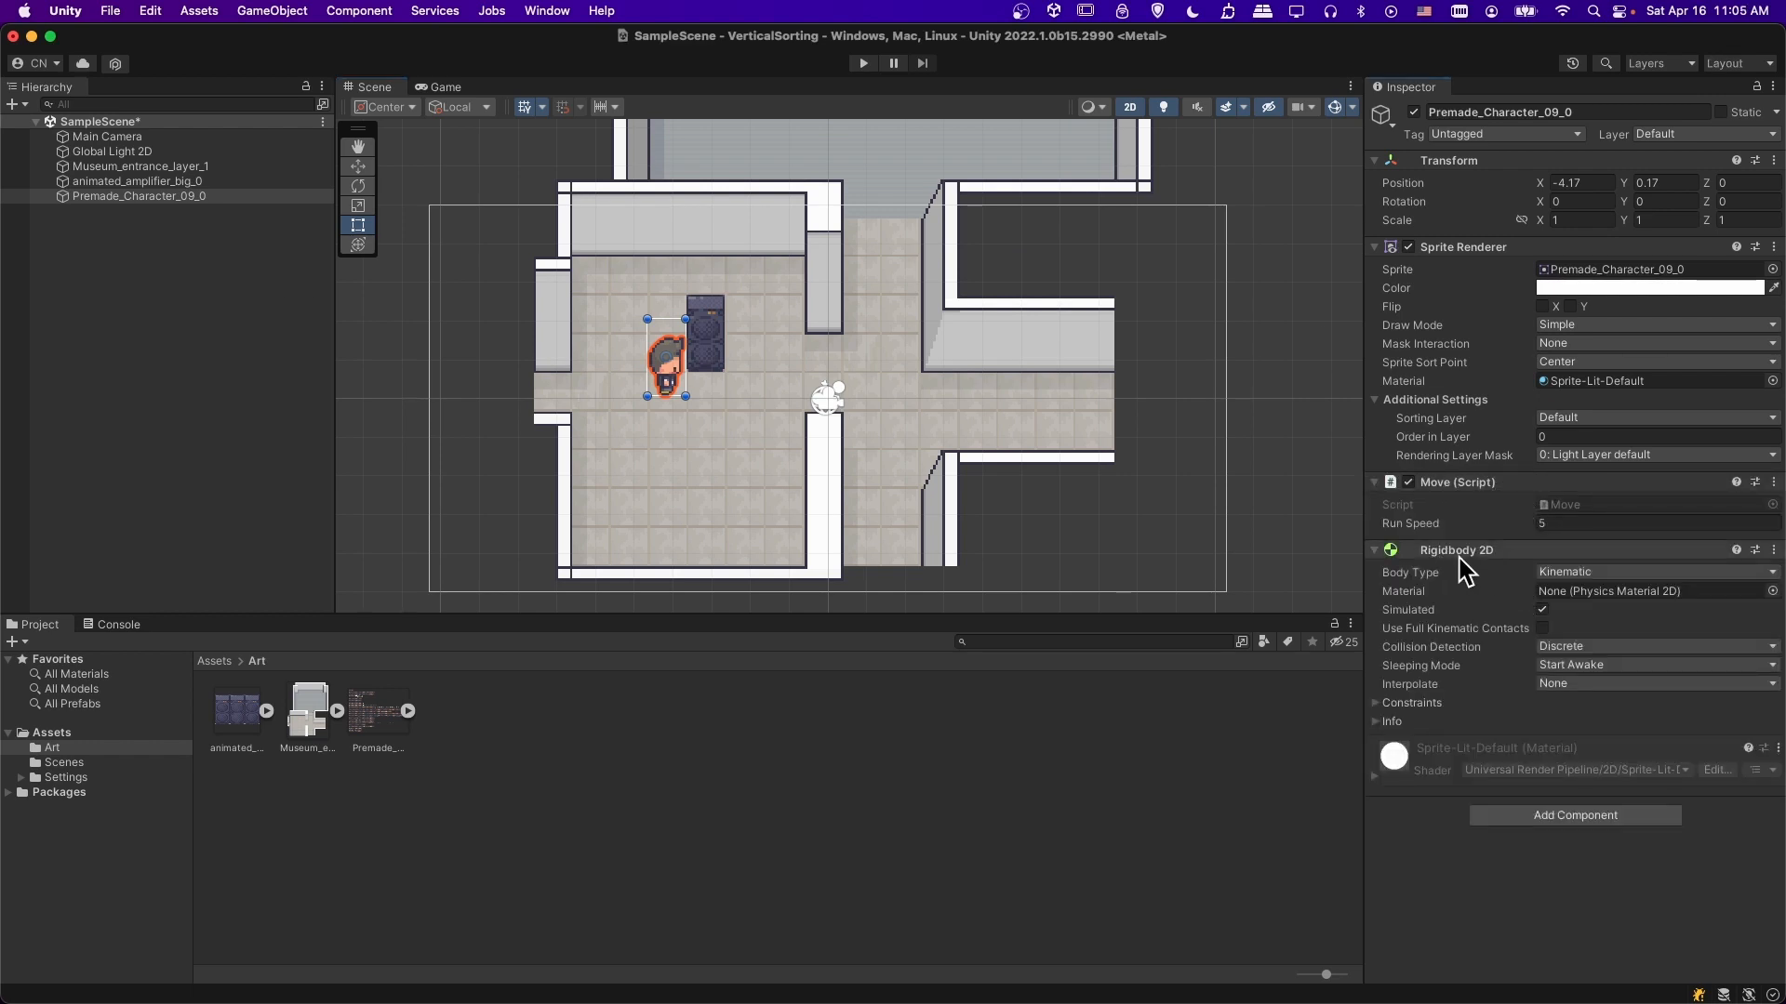
- Play-test the scene by walking the character around and over the amplifier to check the draw order, and restart the test
click(863, 63)
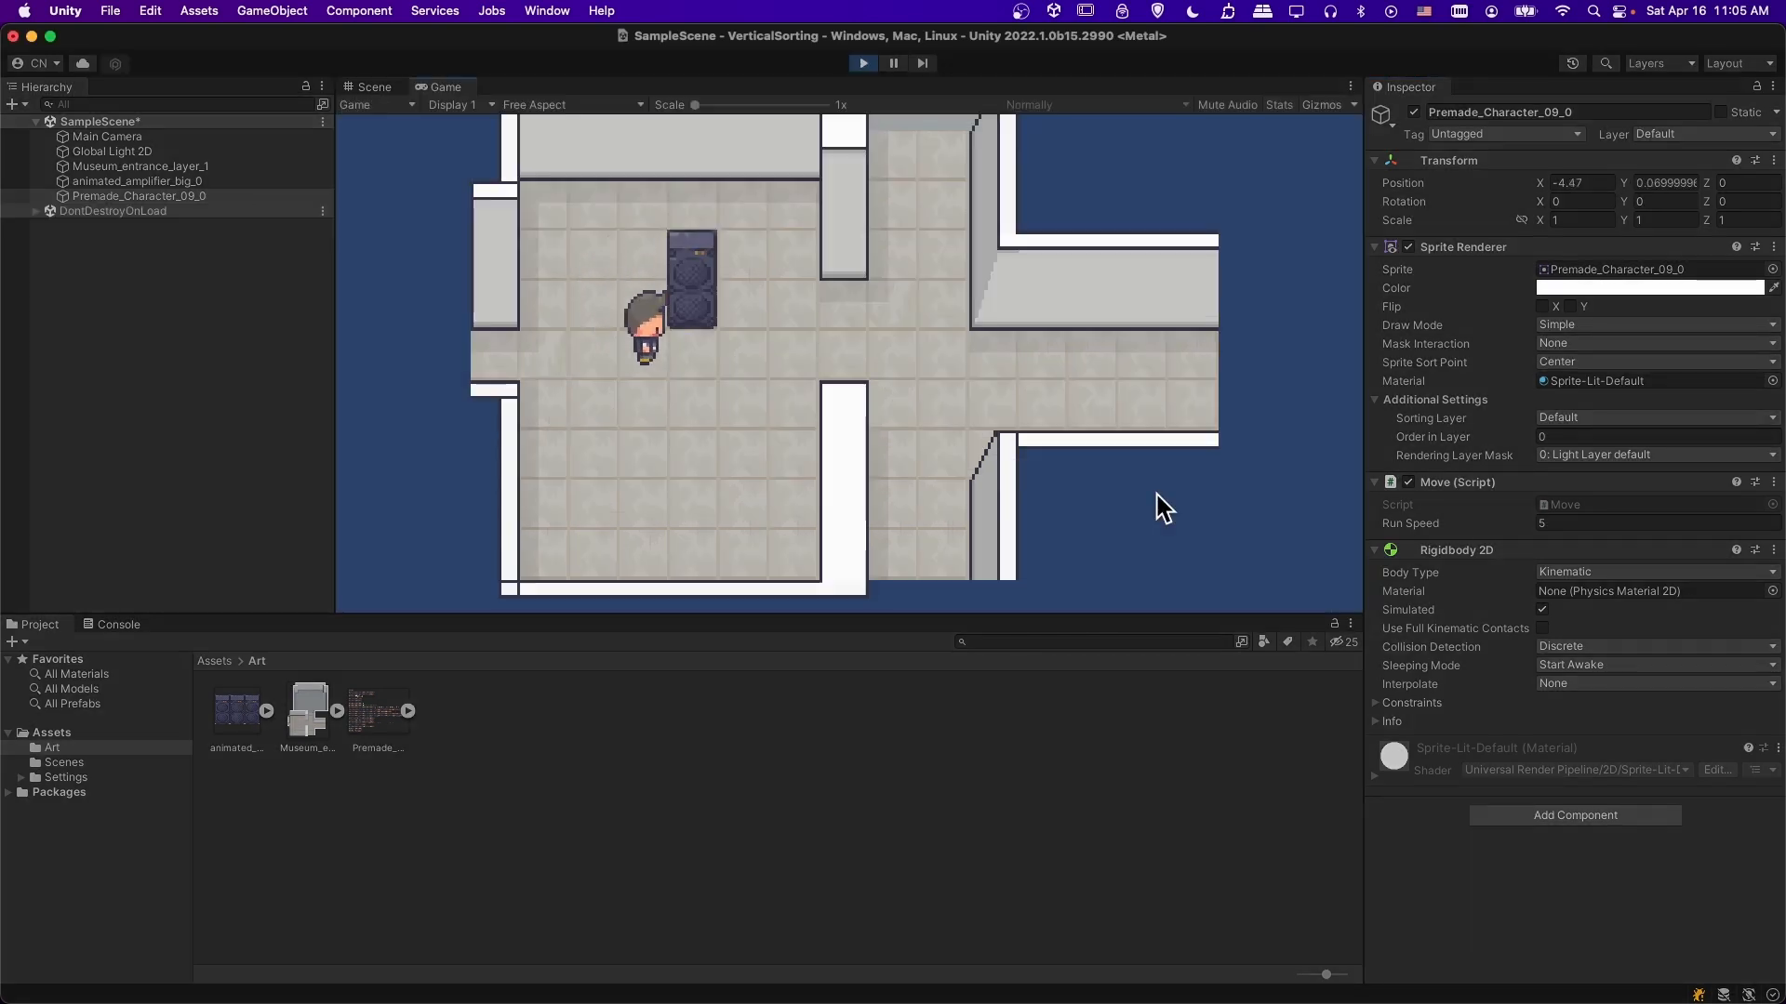
key(Left)
key(Right)
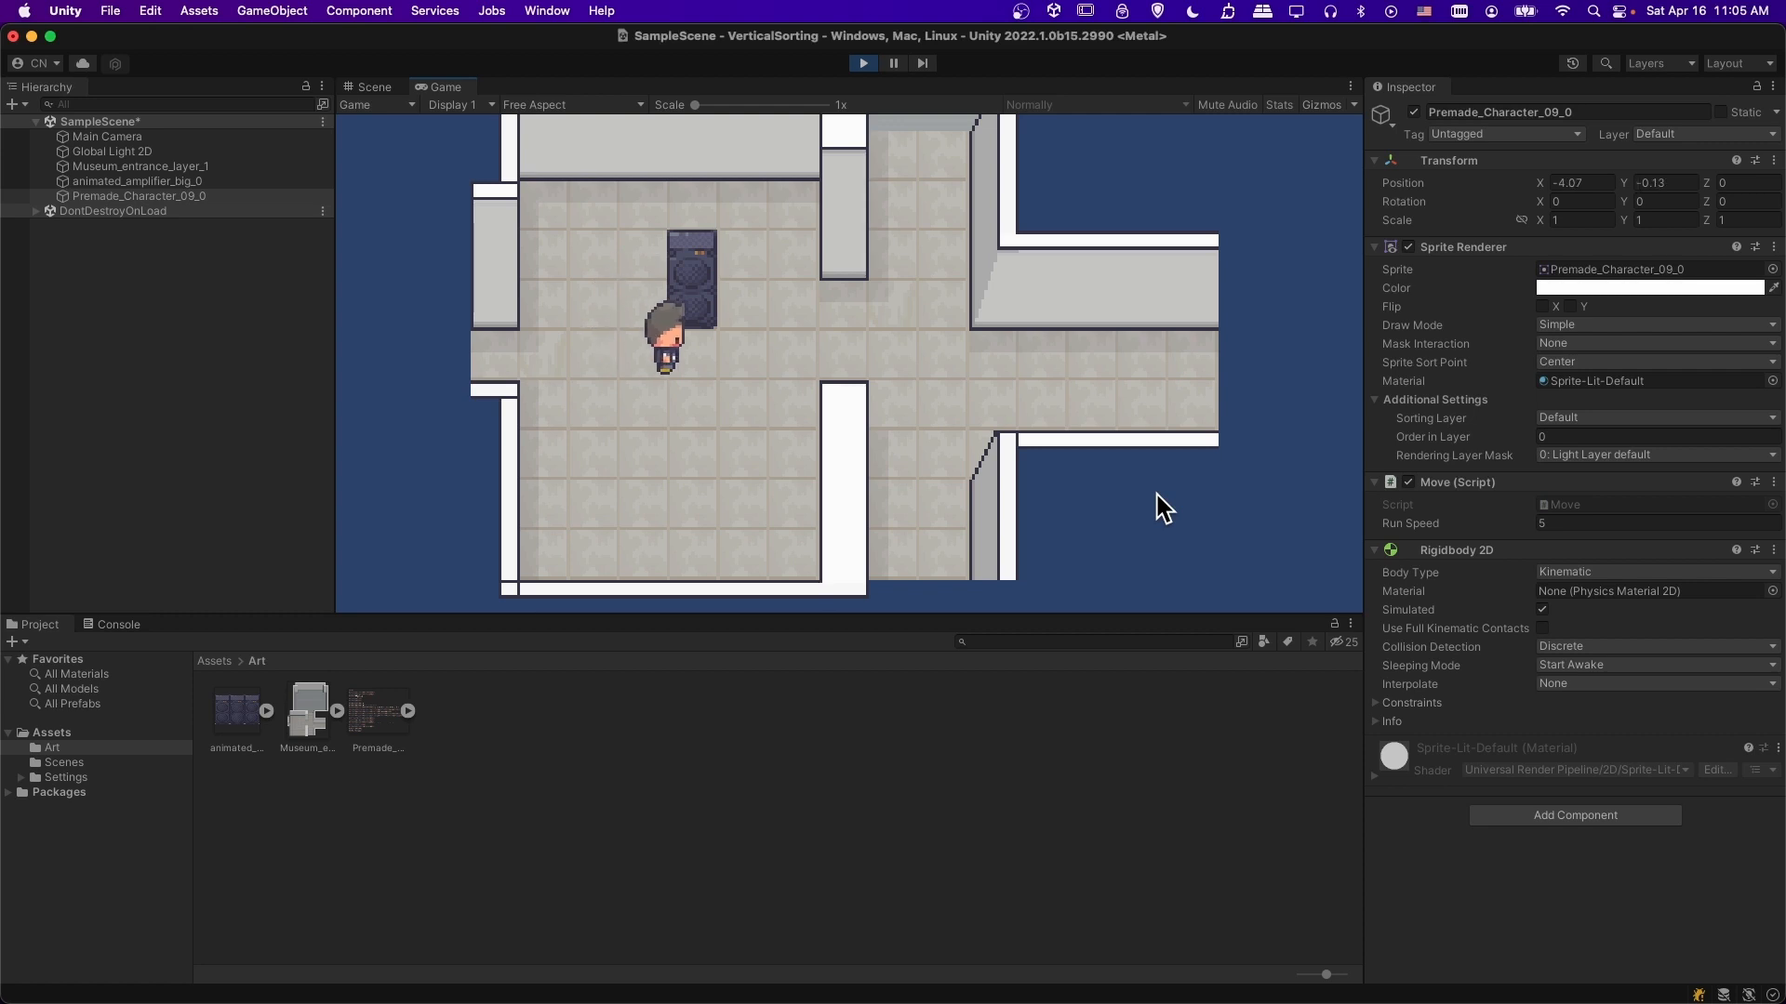
key(Up)
key(Down)
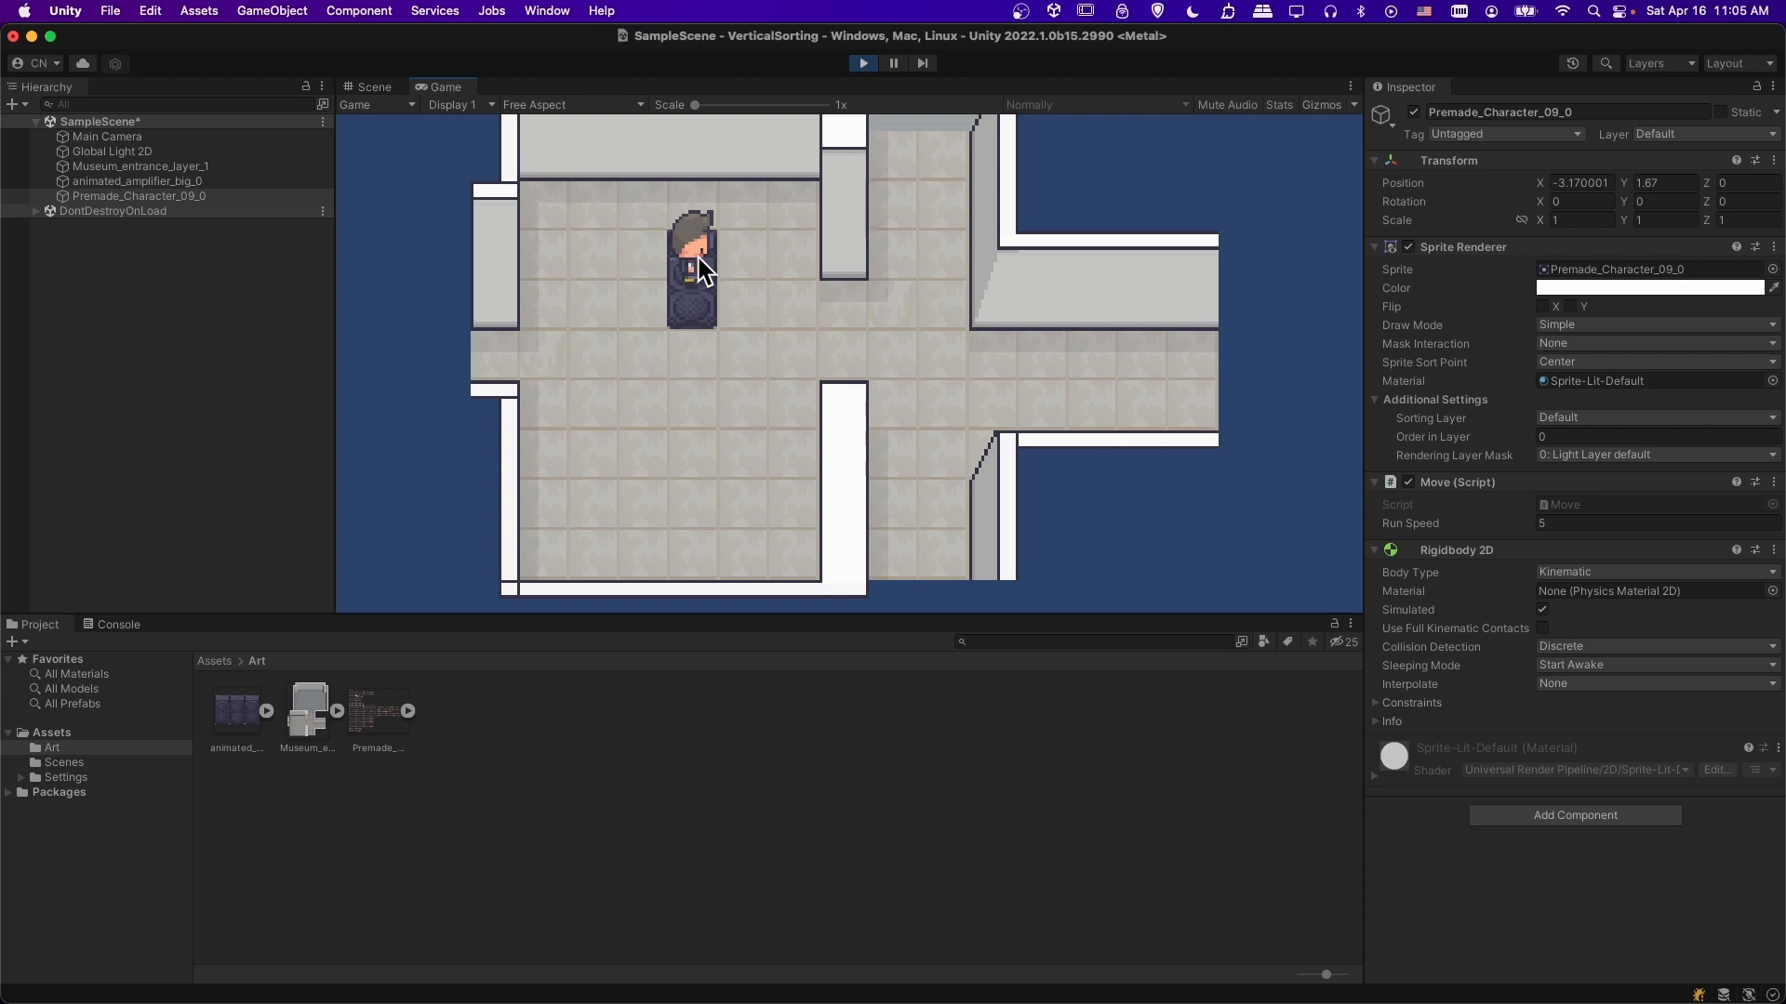
key(Up)
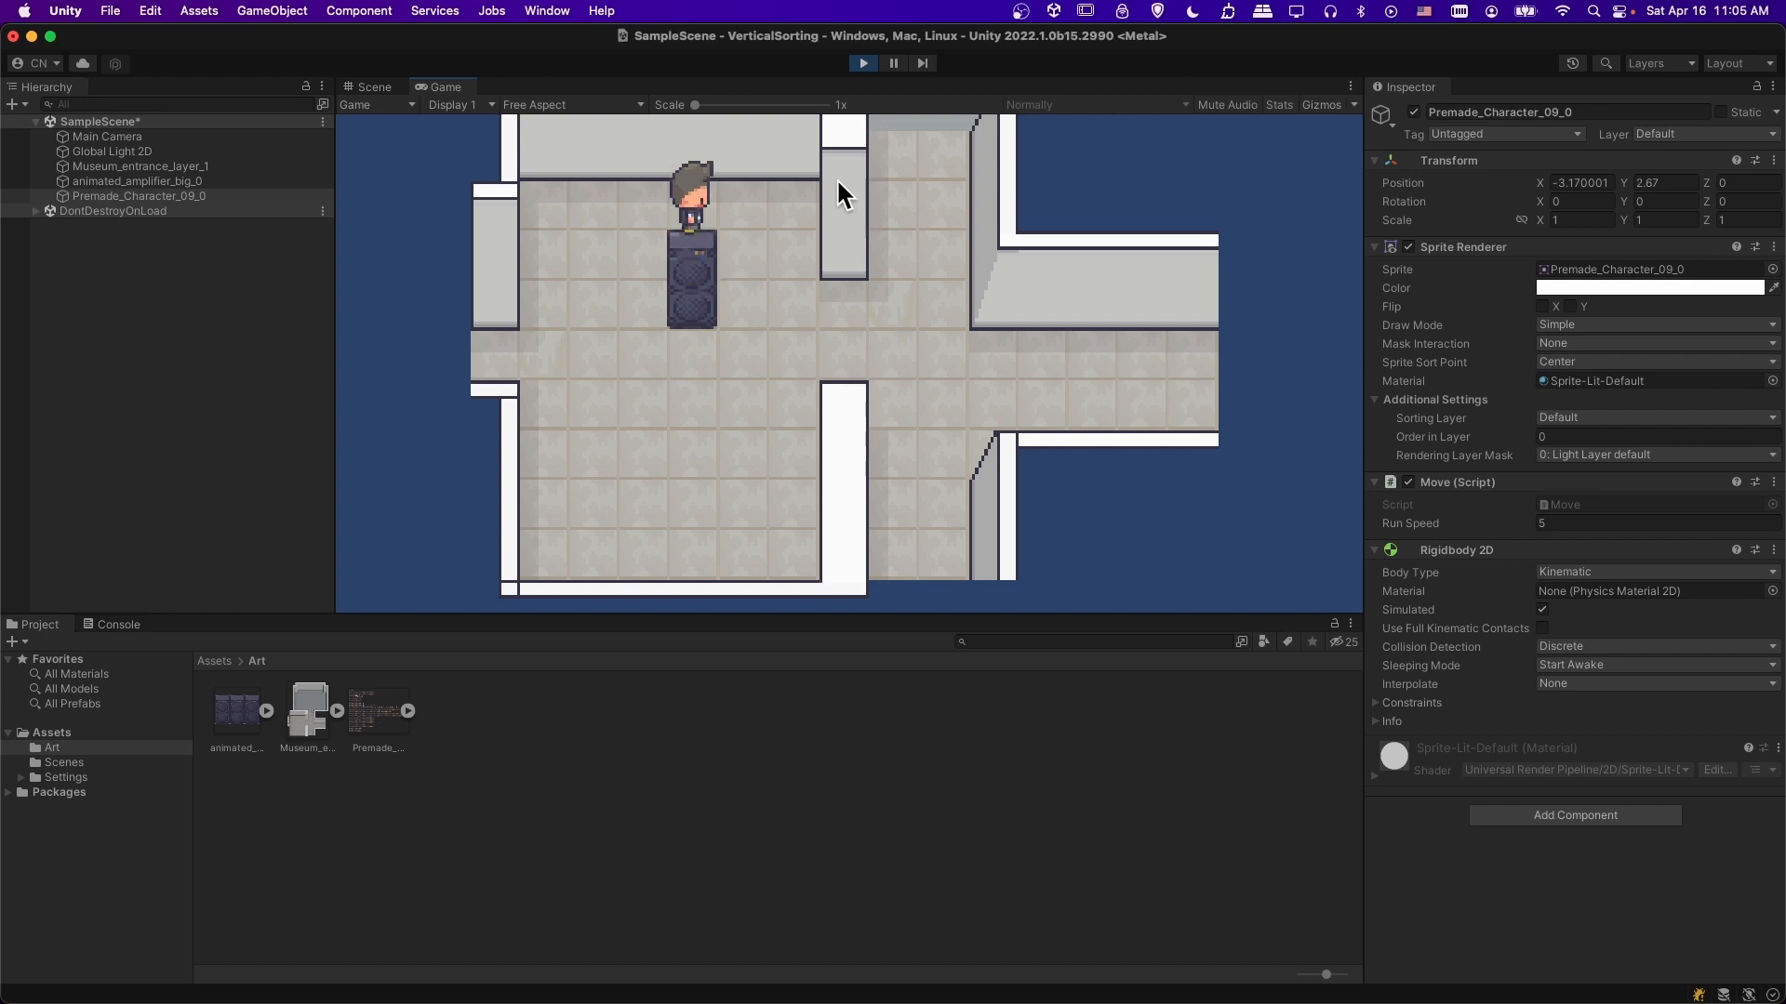
click(857, 63)
click(864, 63)
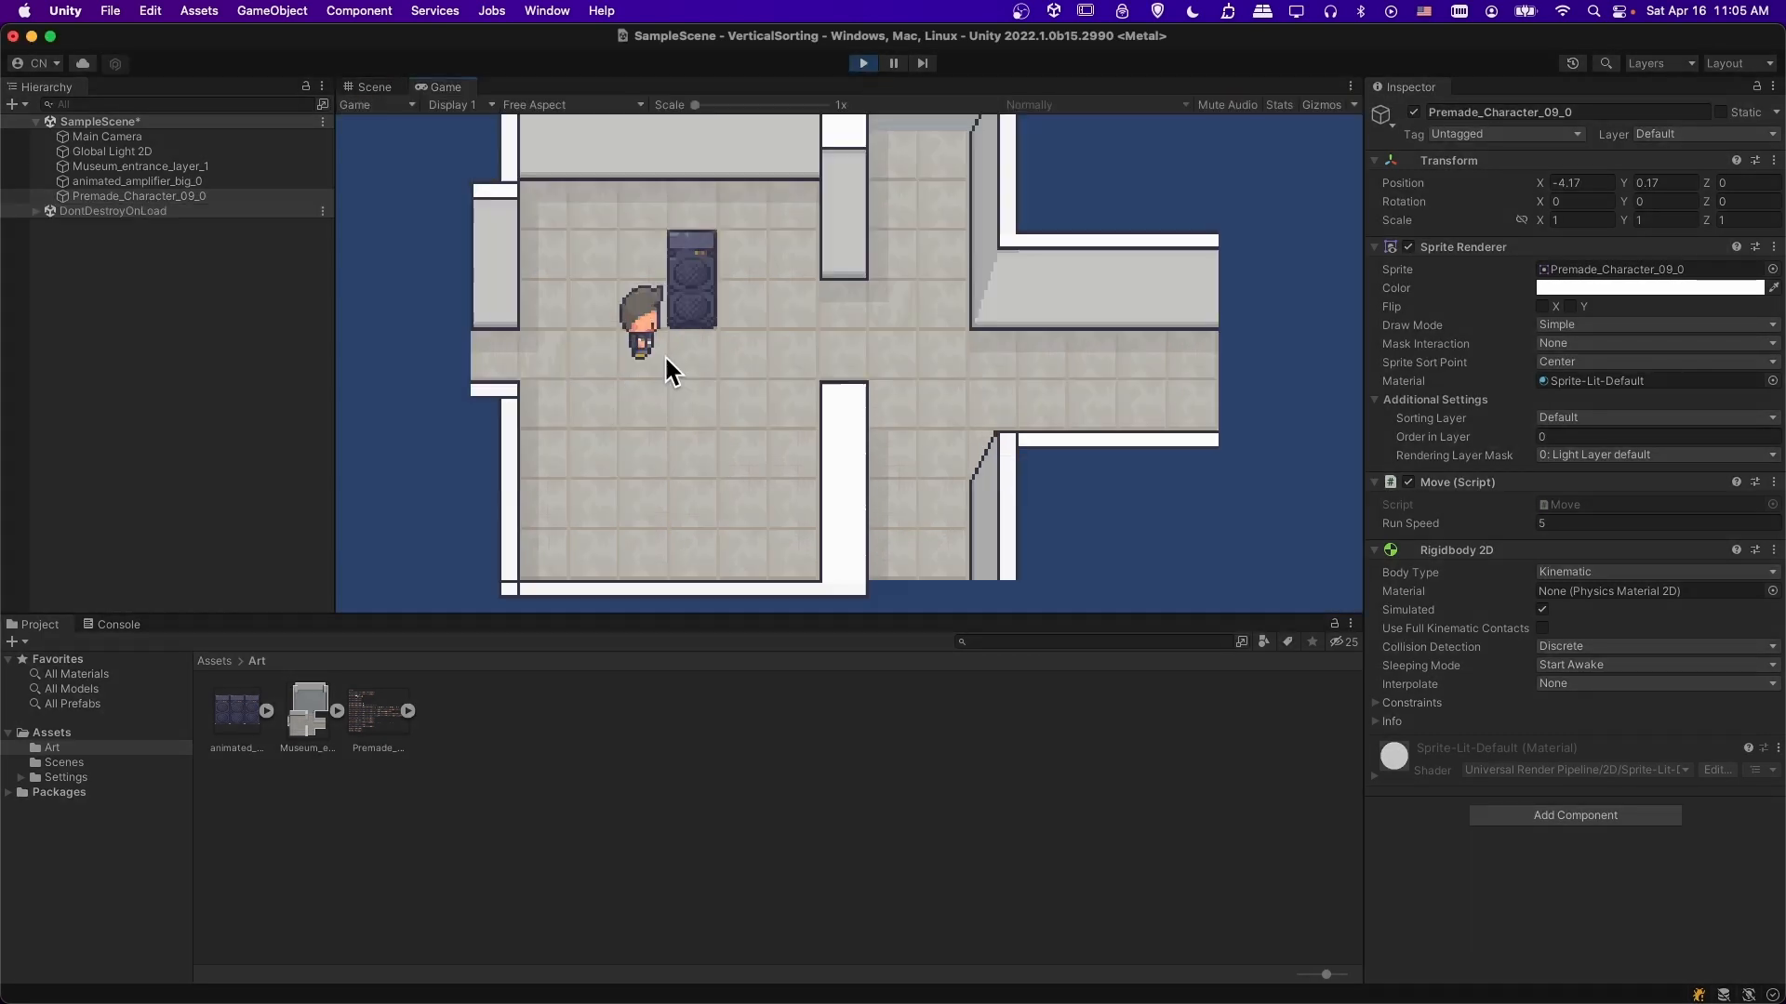
- Walk the character across the front of the amplifier, above it and back beside it to examine the overlap, and stop the play test
key(Up)
key(Right)
key(Left)
key(Down)
key(Right)
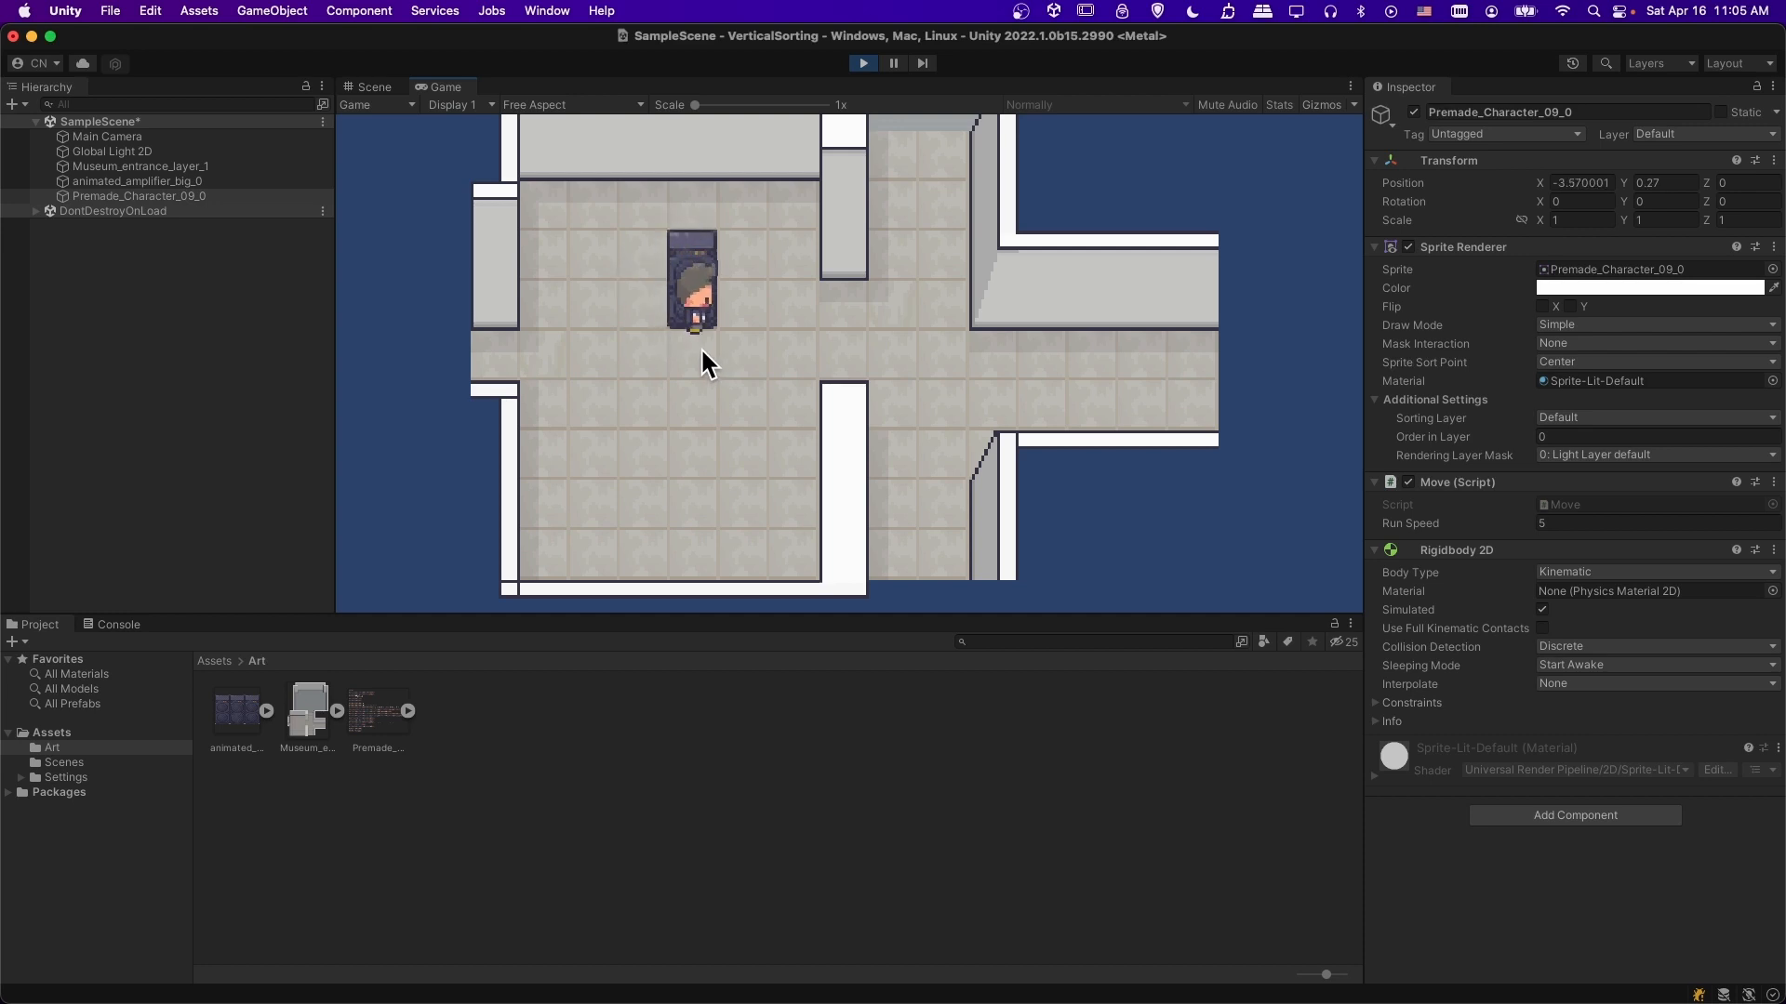
key(Up)
key(Left)
key(Right)
key(Up)
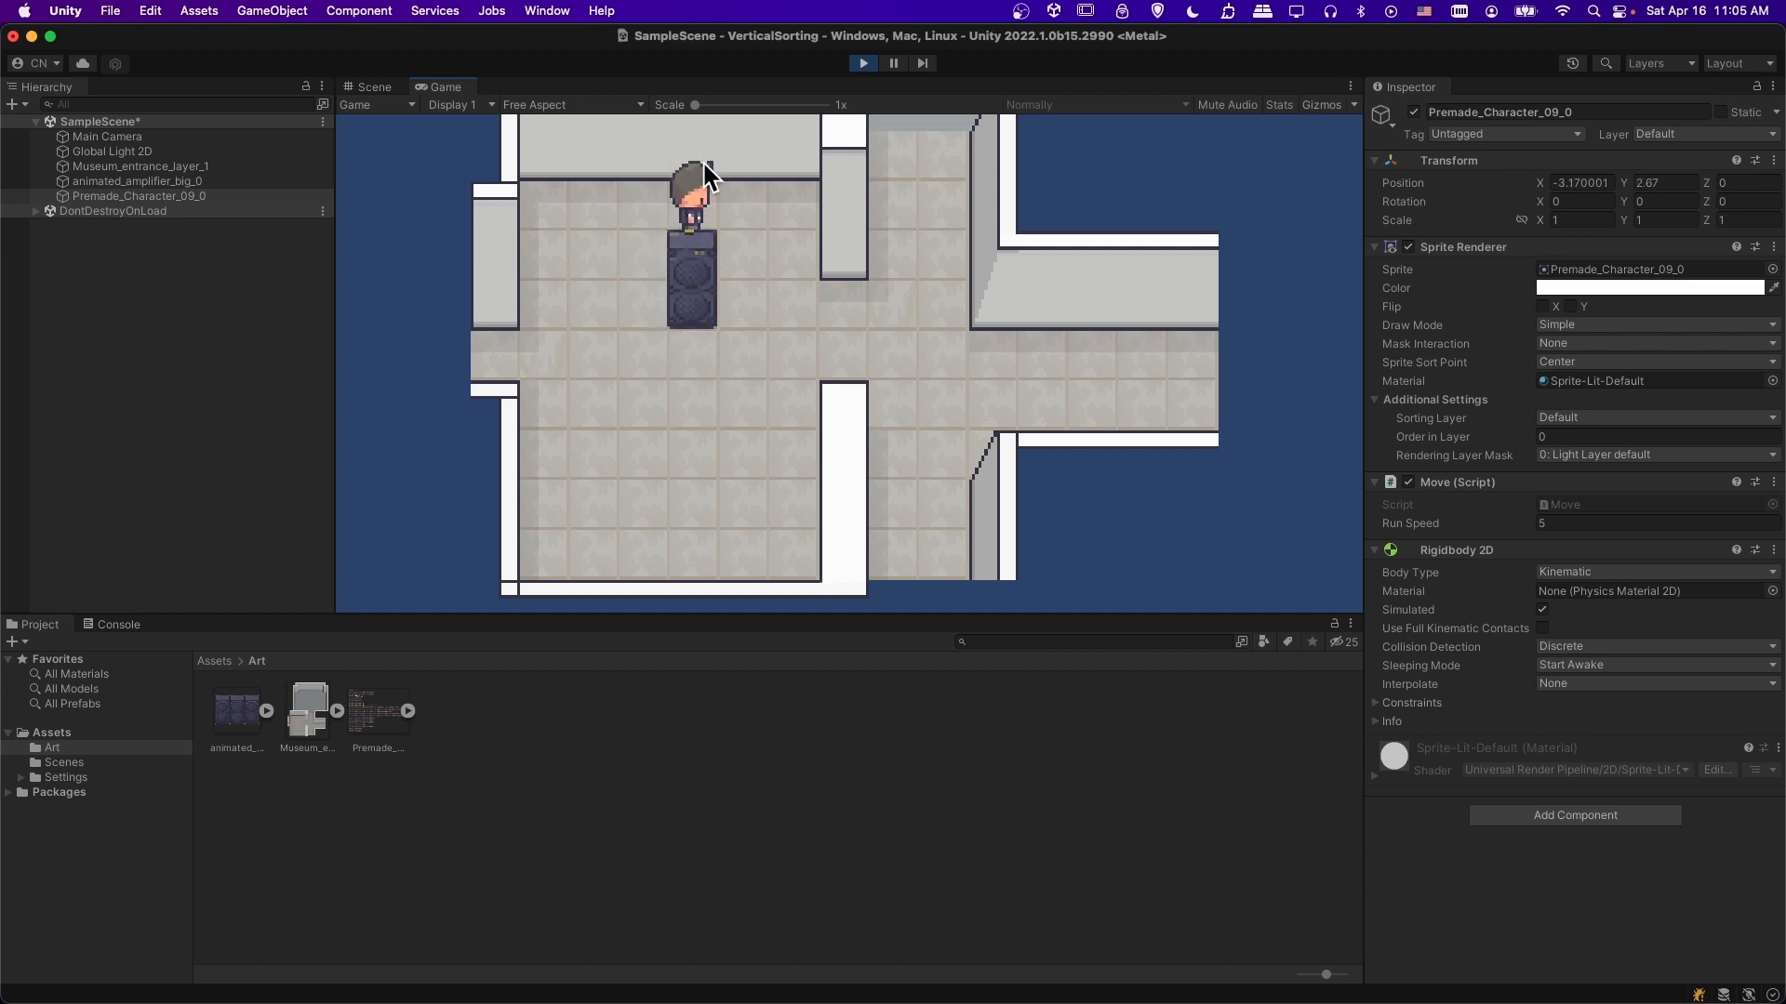
key(Down)
key(Left)
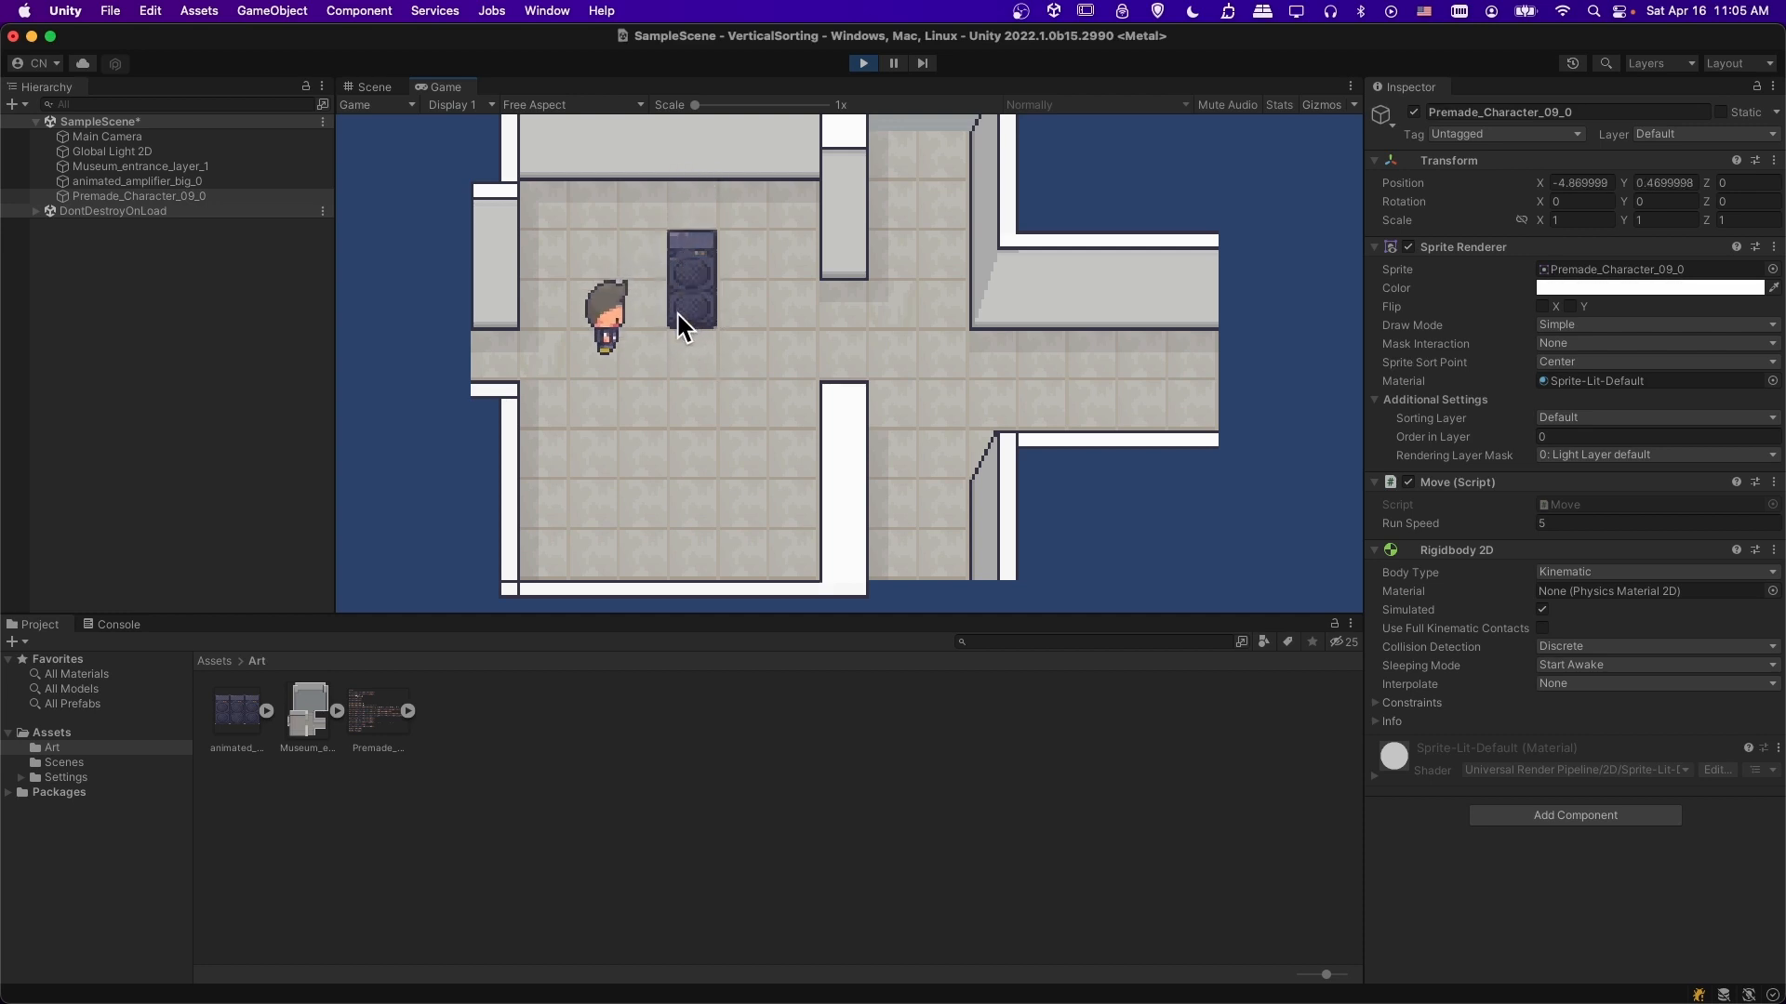
click(863, 63)
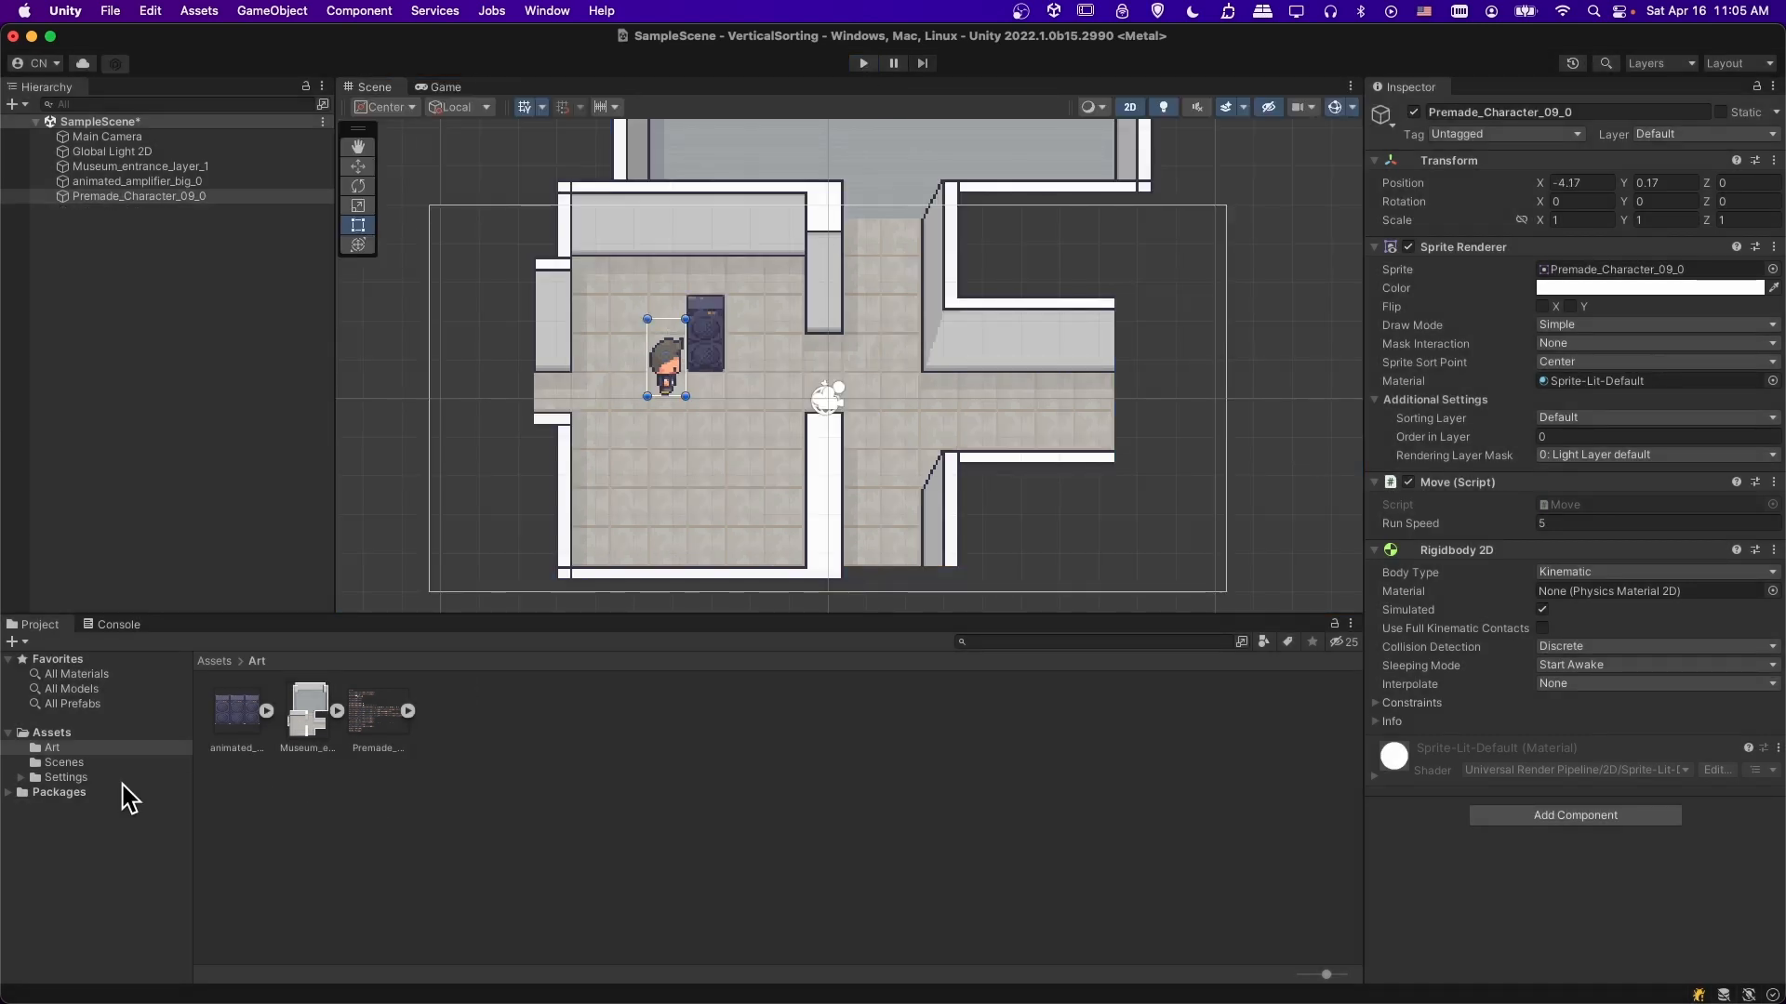
- Search the project assets for "render", open the Renderer2D asset's settings and widen the area showing them
click(538, 773)
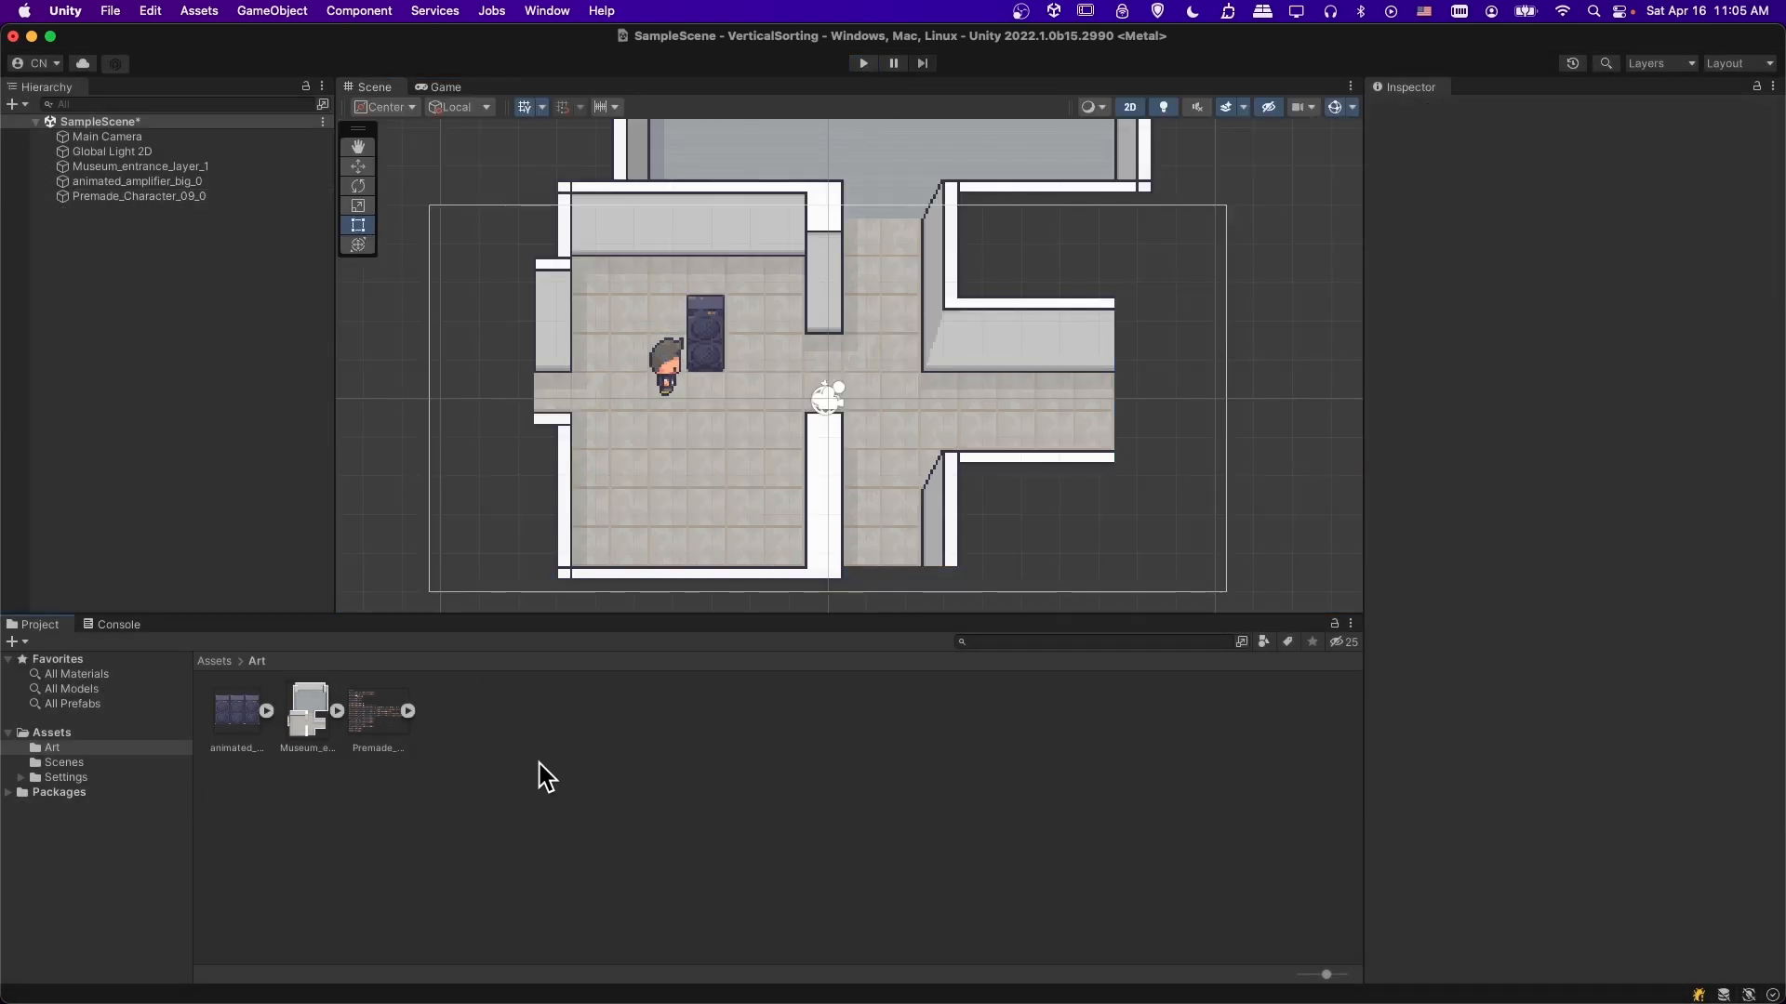
click(70, 779)
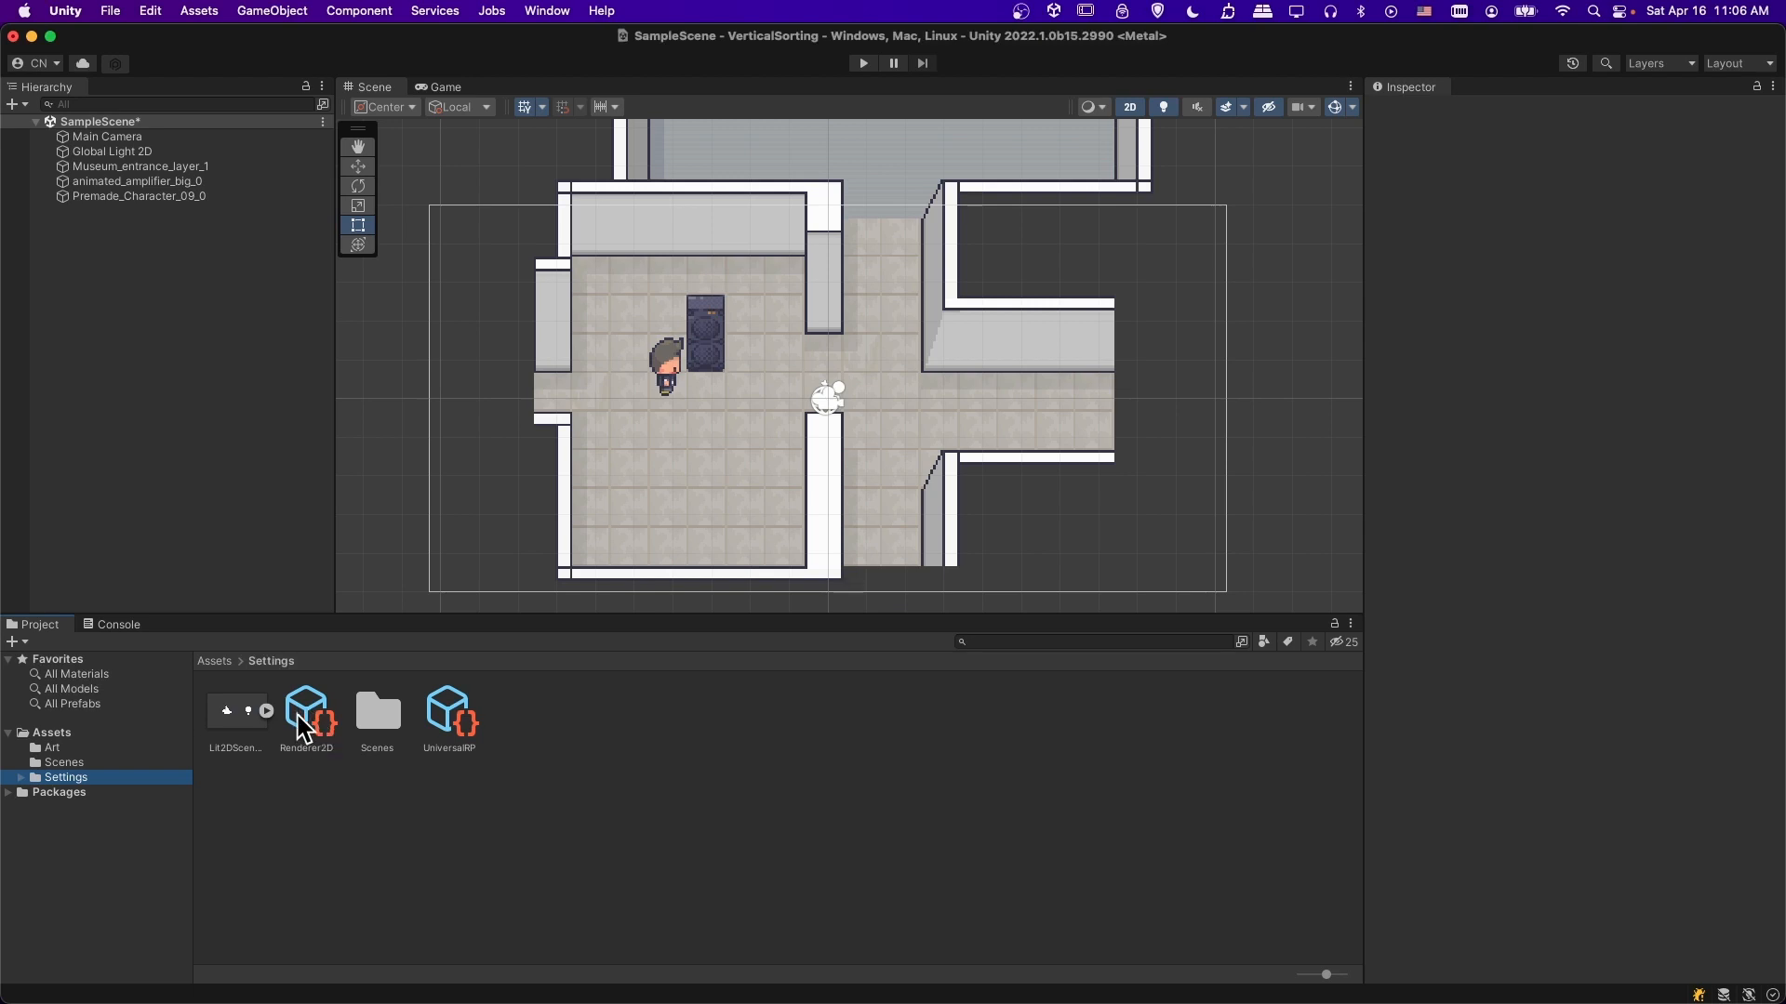
click(52, 734)
click(1119, 640)
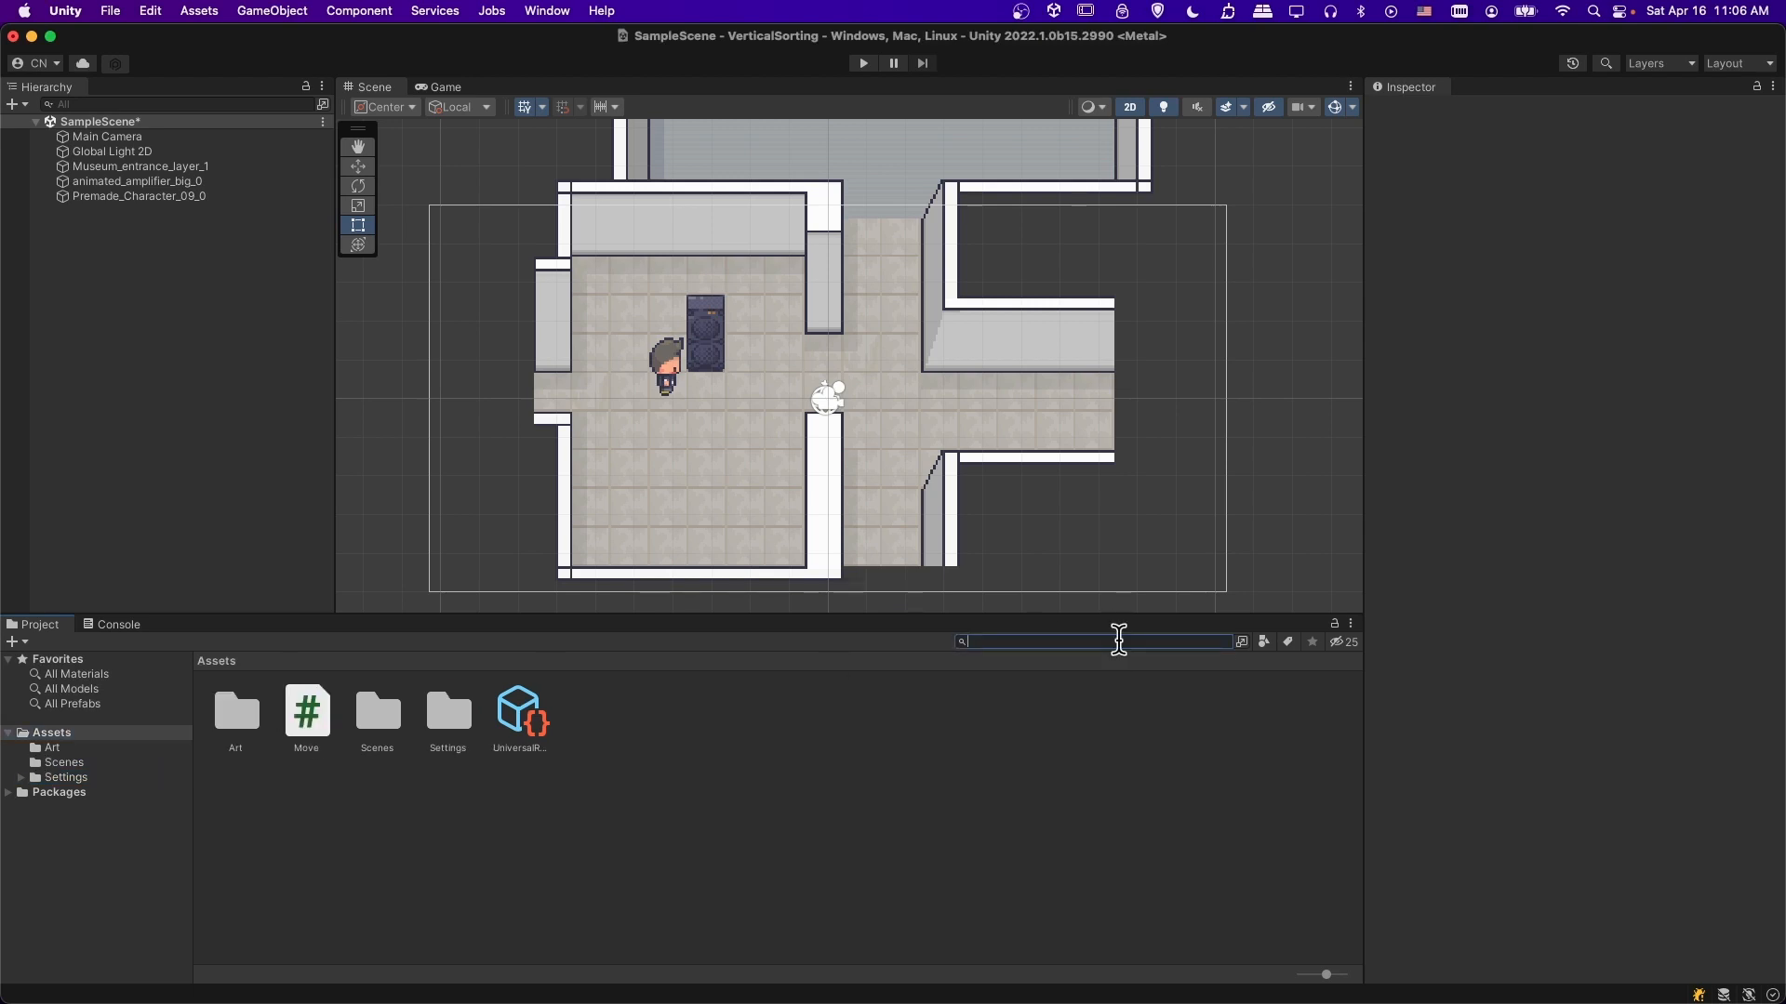
text(render)
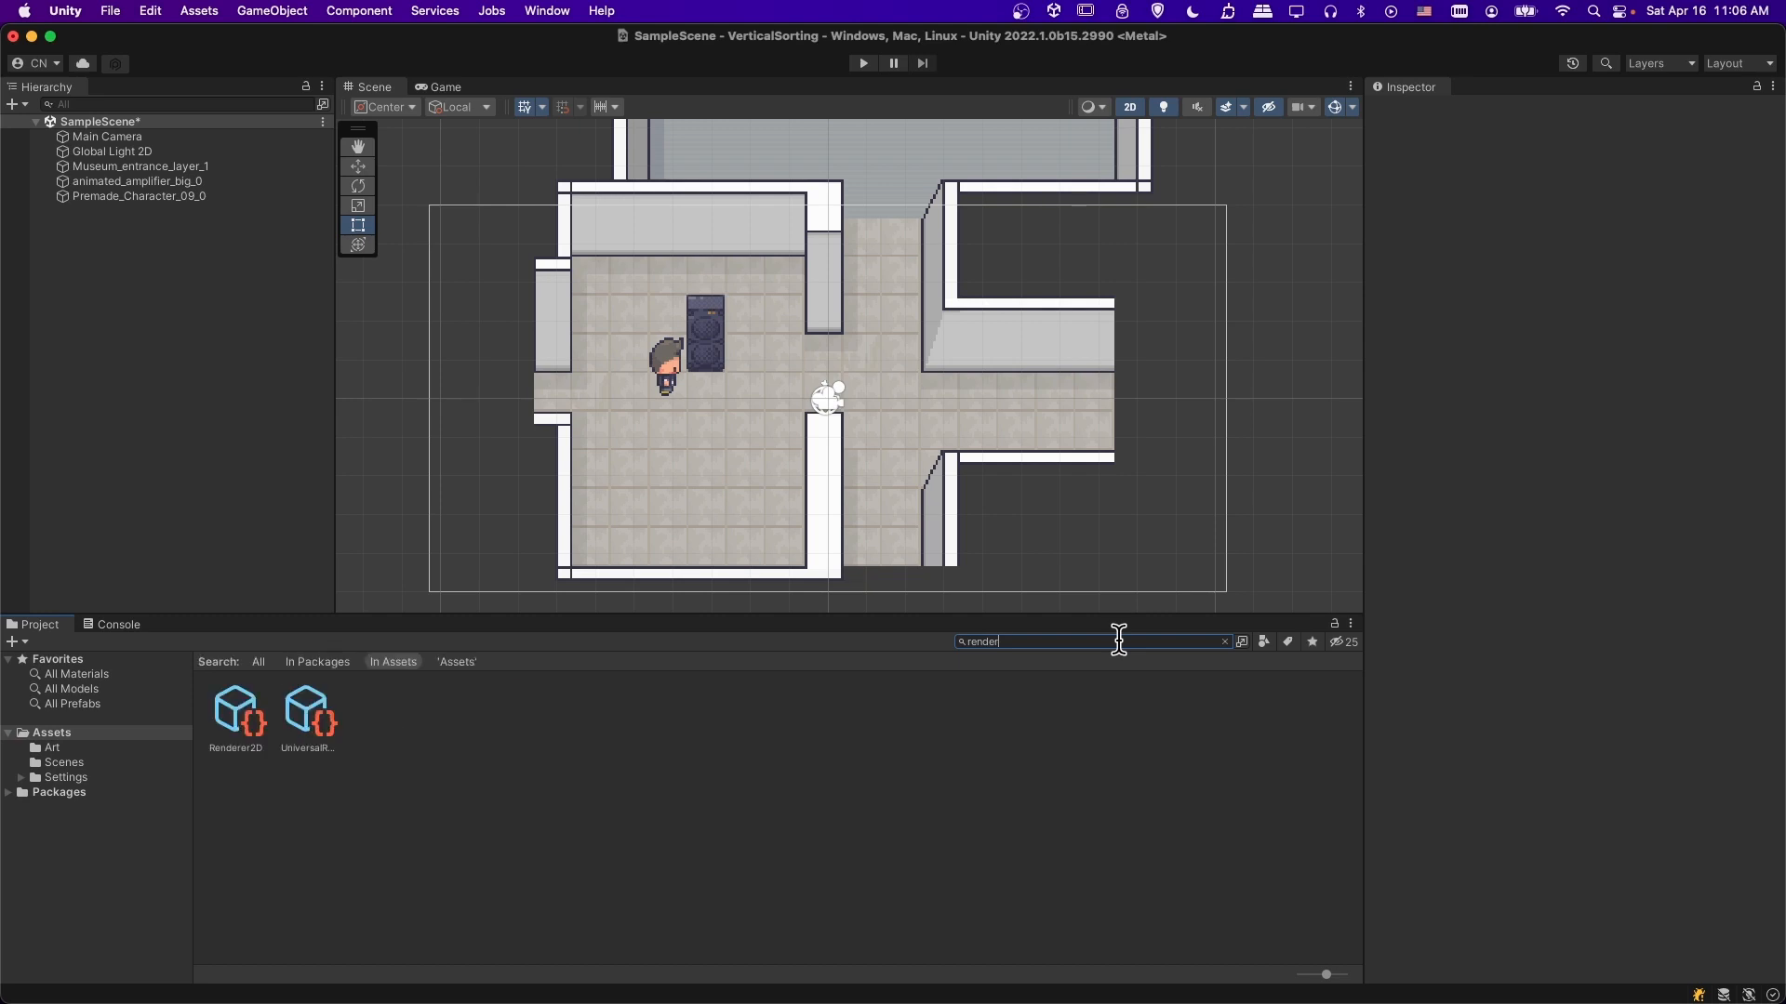
click(238, 718)
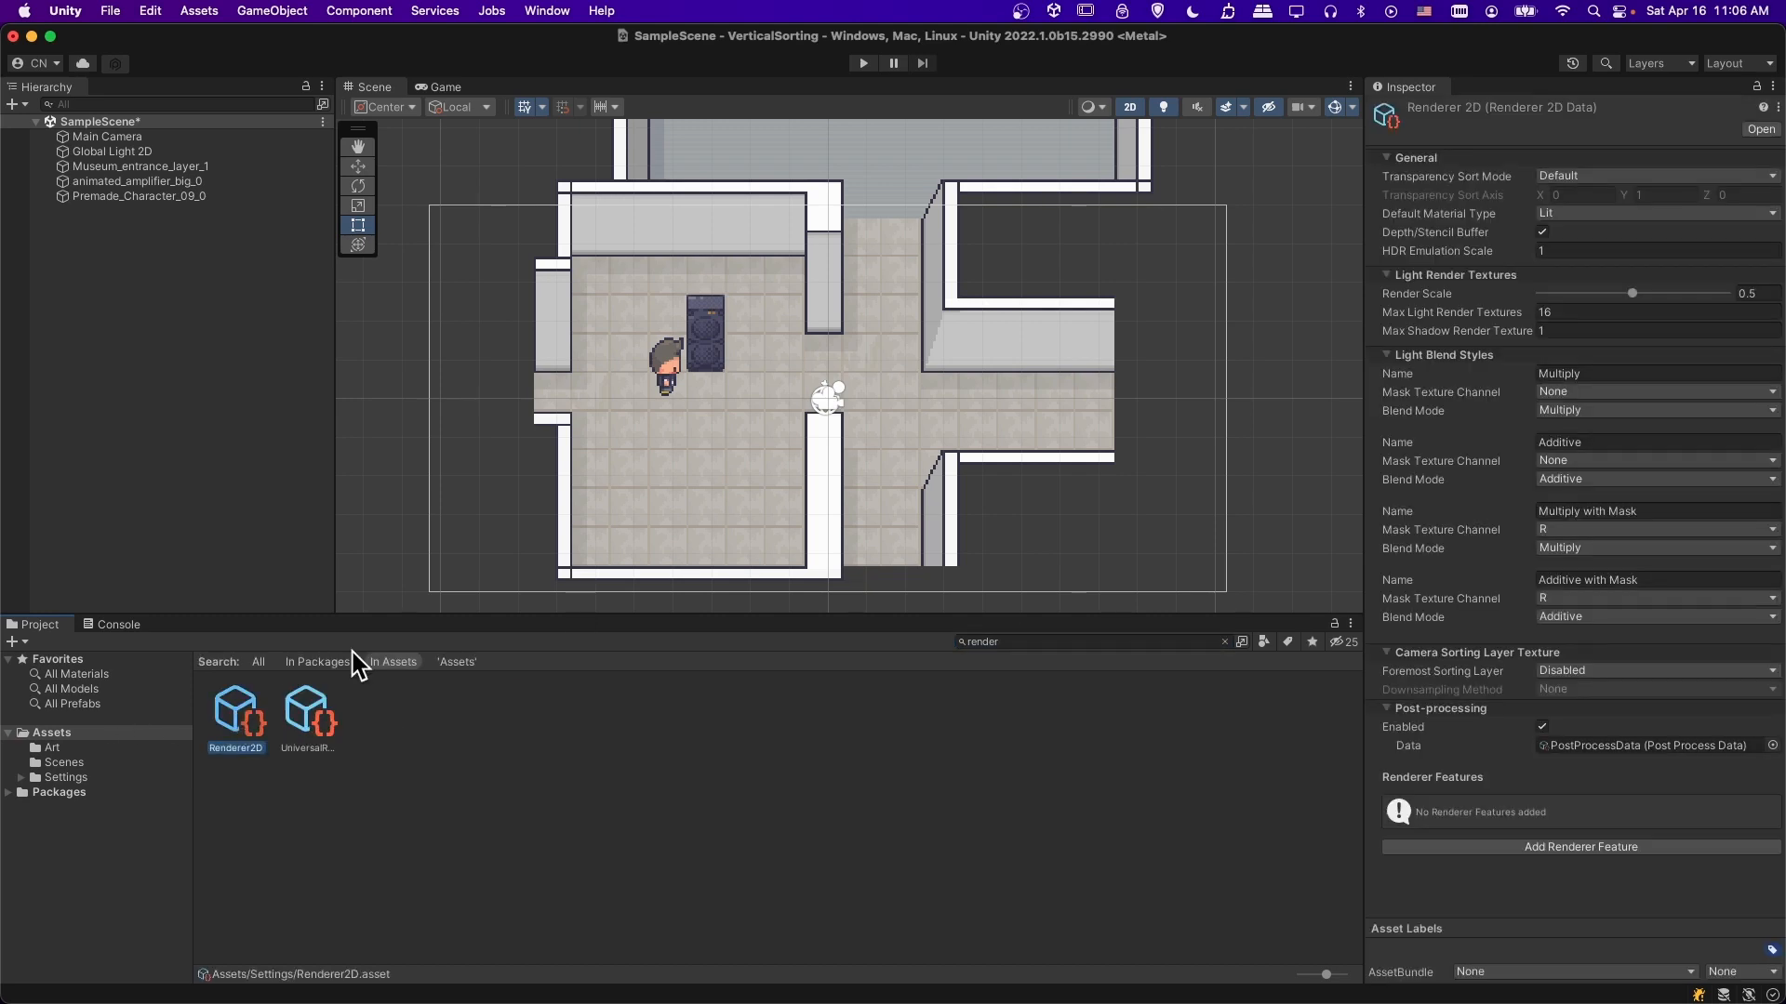
drag(1363, 378, 1272, 390)
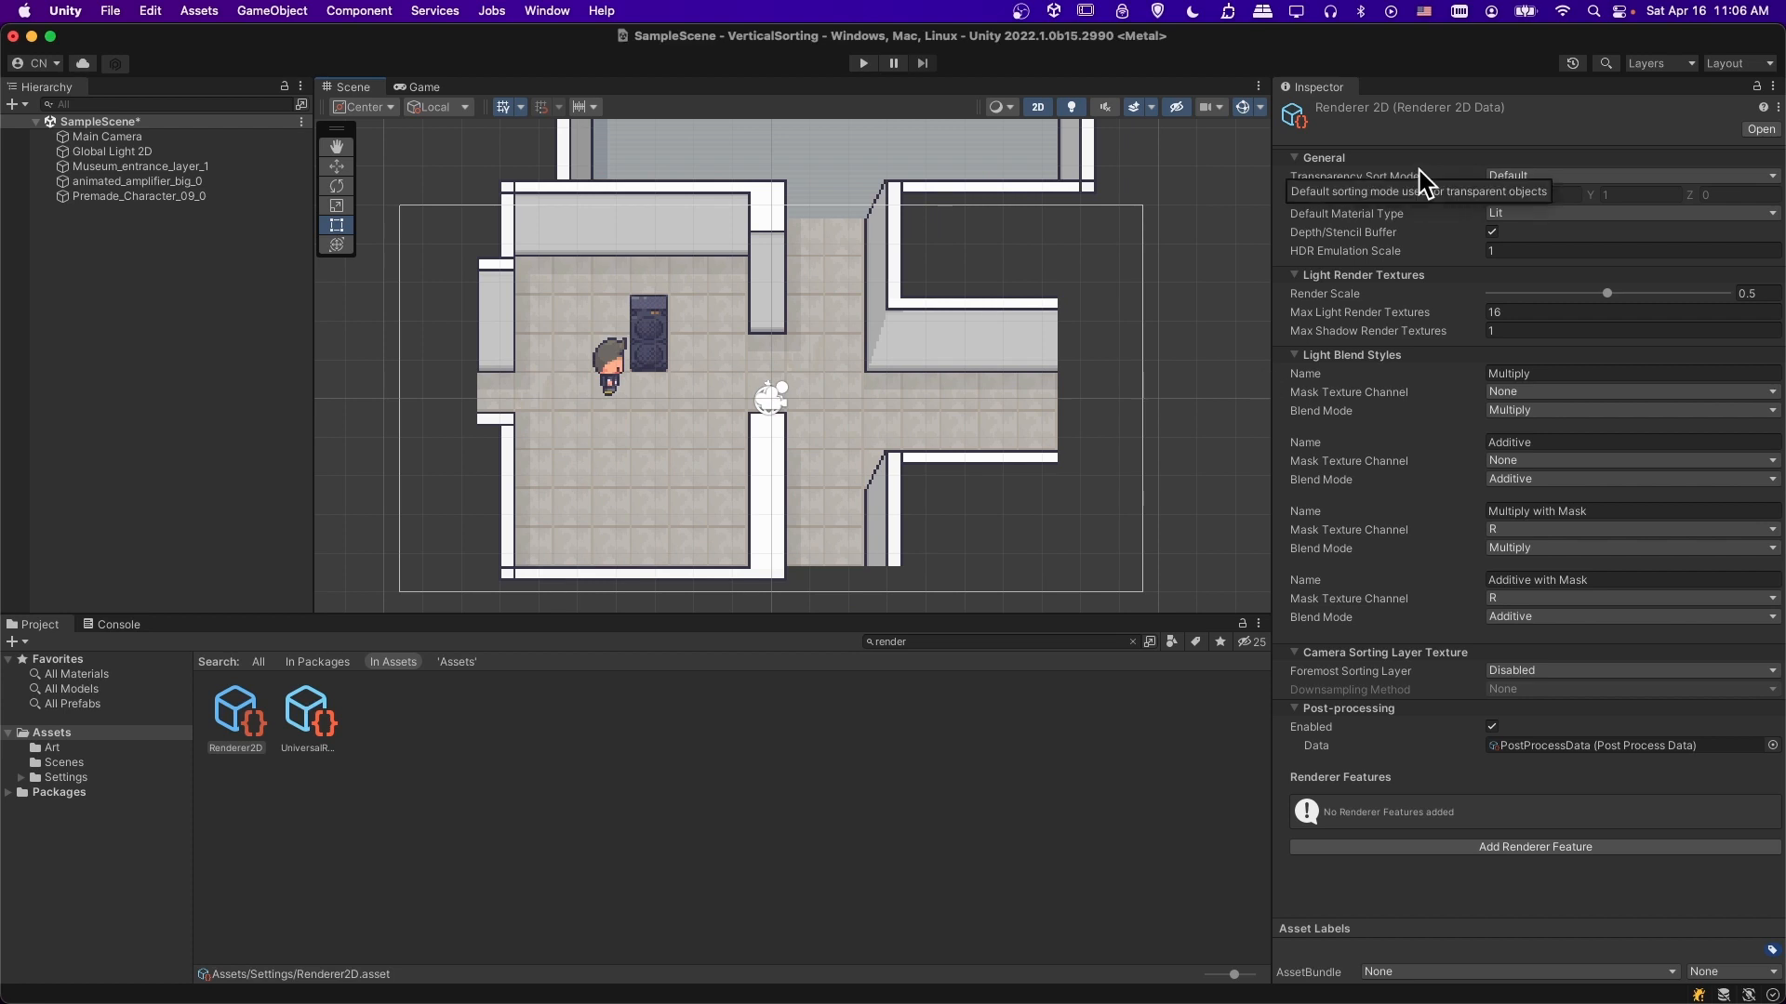
- Set the Renderer2D asset's Transparency Sort Mode to Custom Axis with the sort axis at X 0, Y 1, Z 0
mouse_move(1443, 229)
mouse_move(1339, 184)
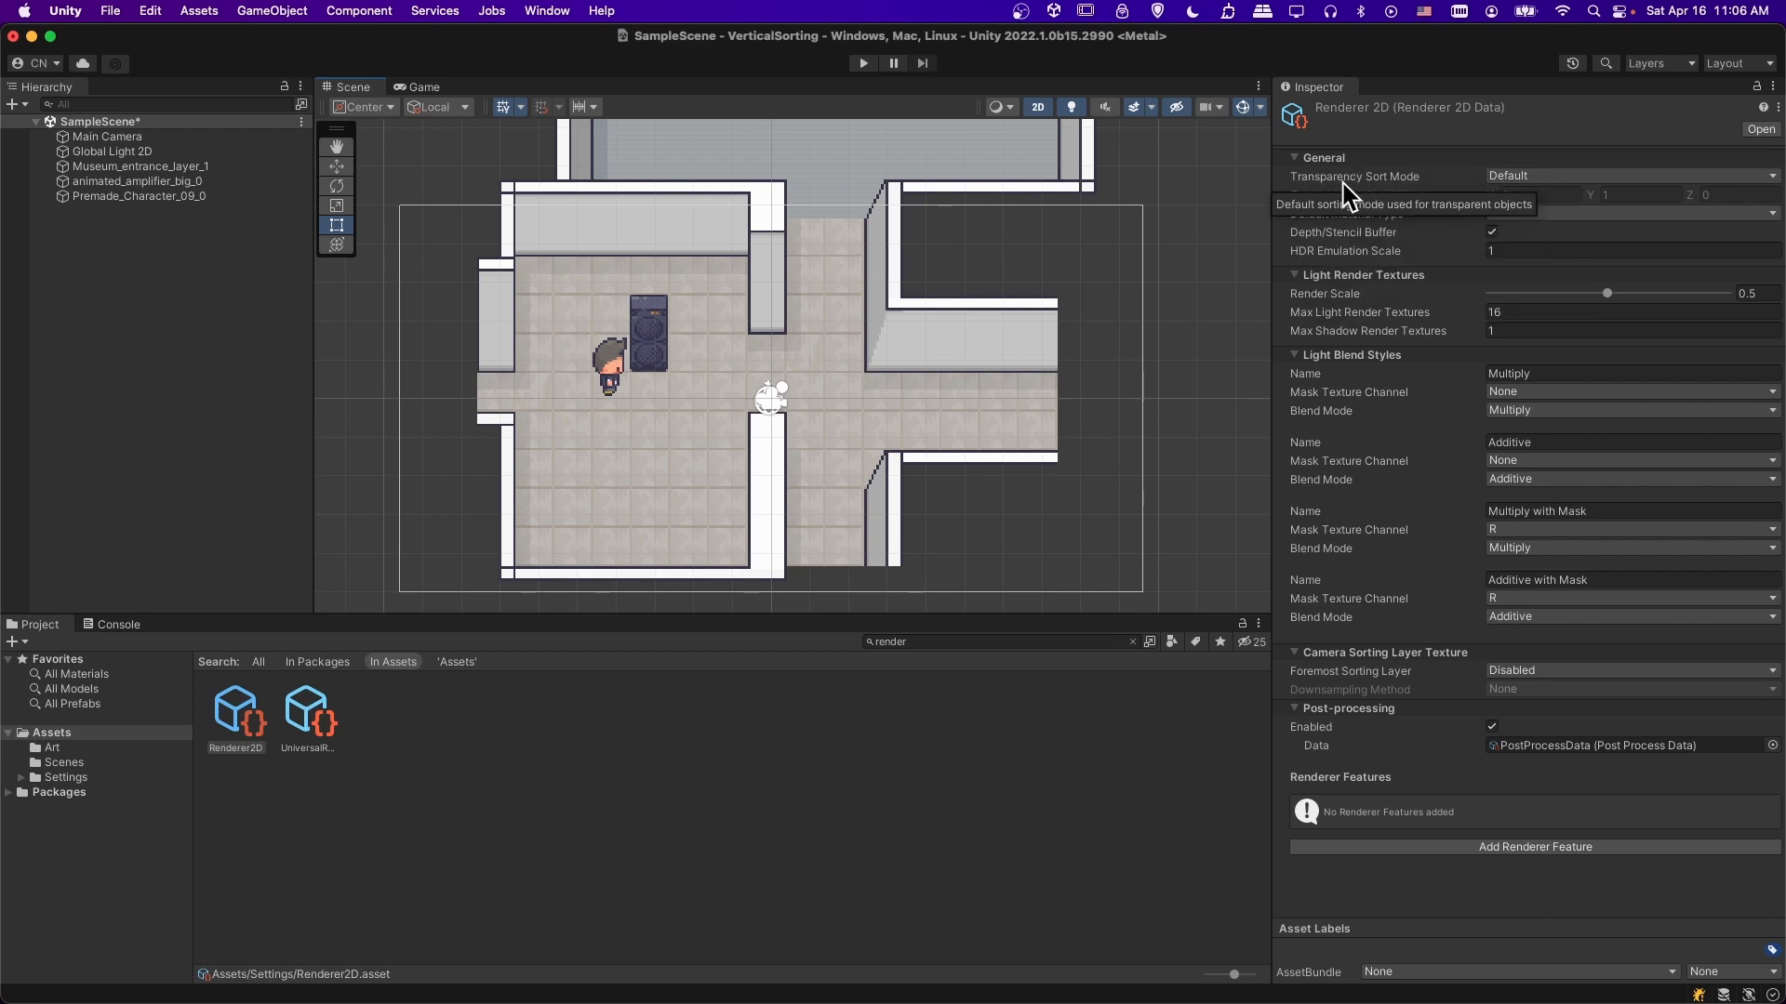
click(1505, 176)
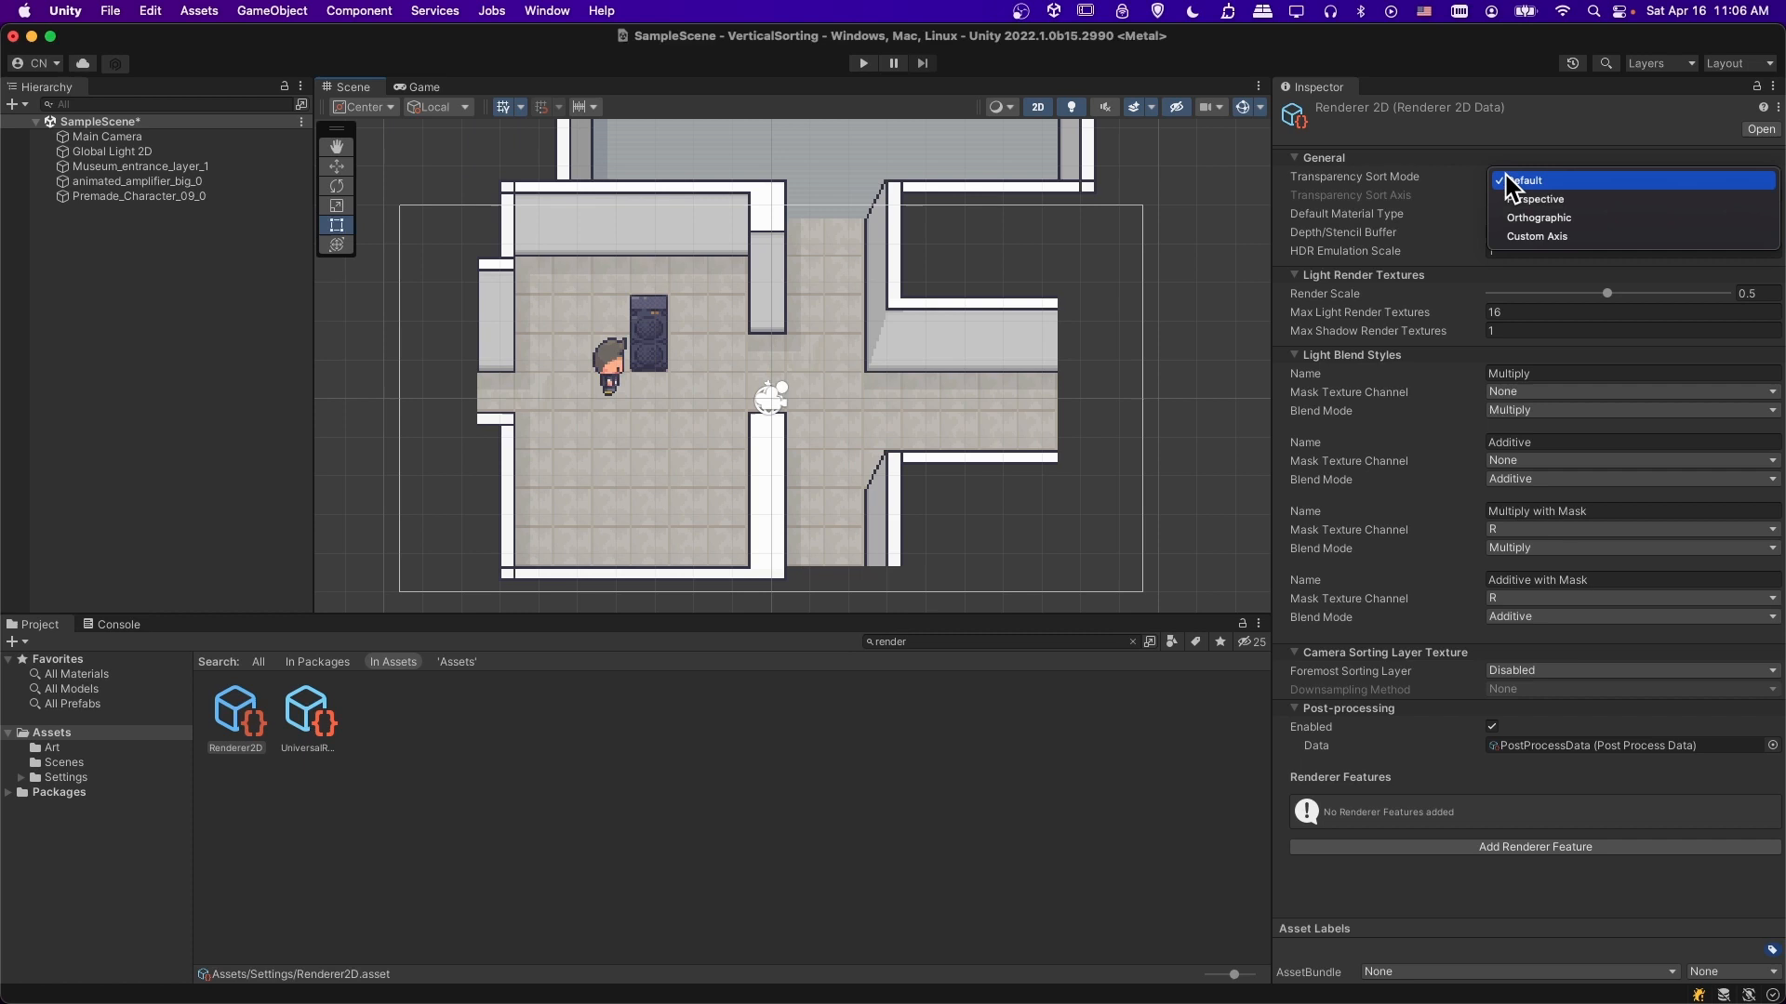
click(1535, 239)
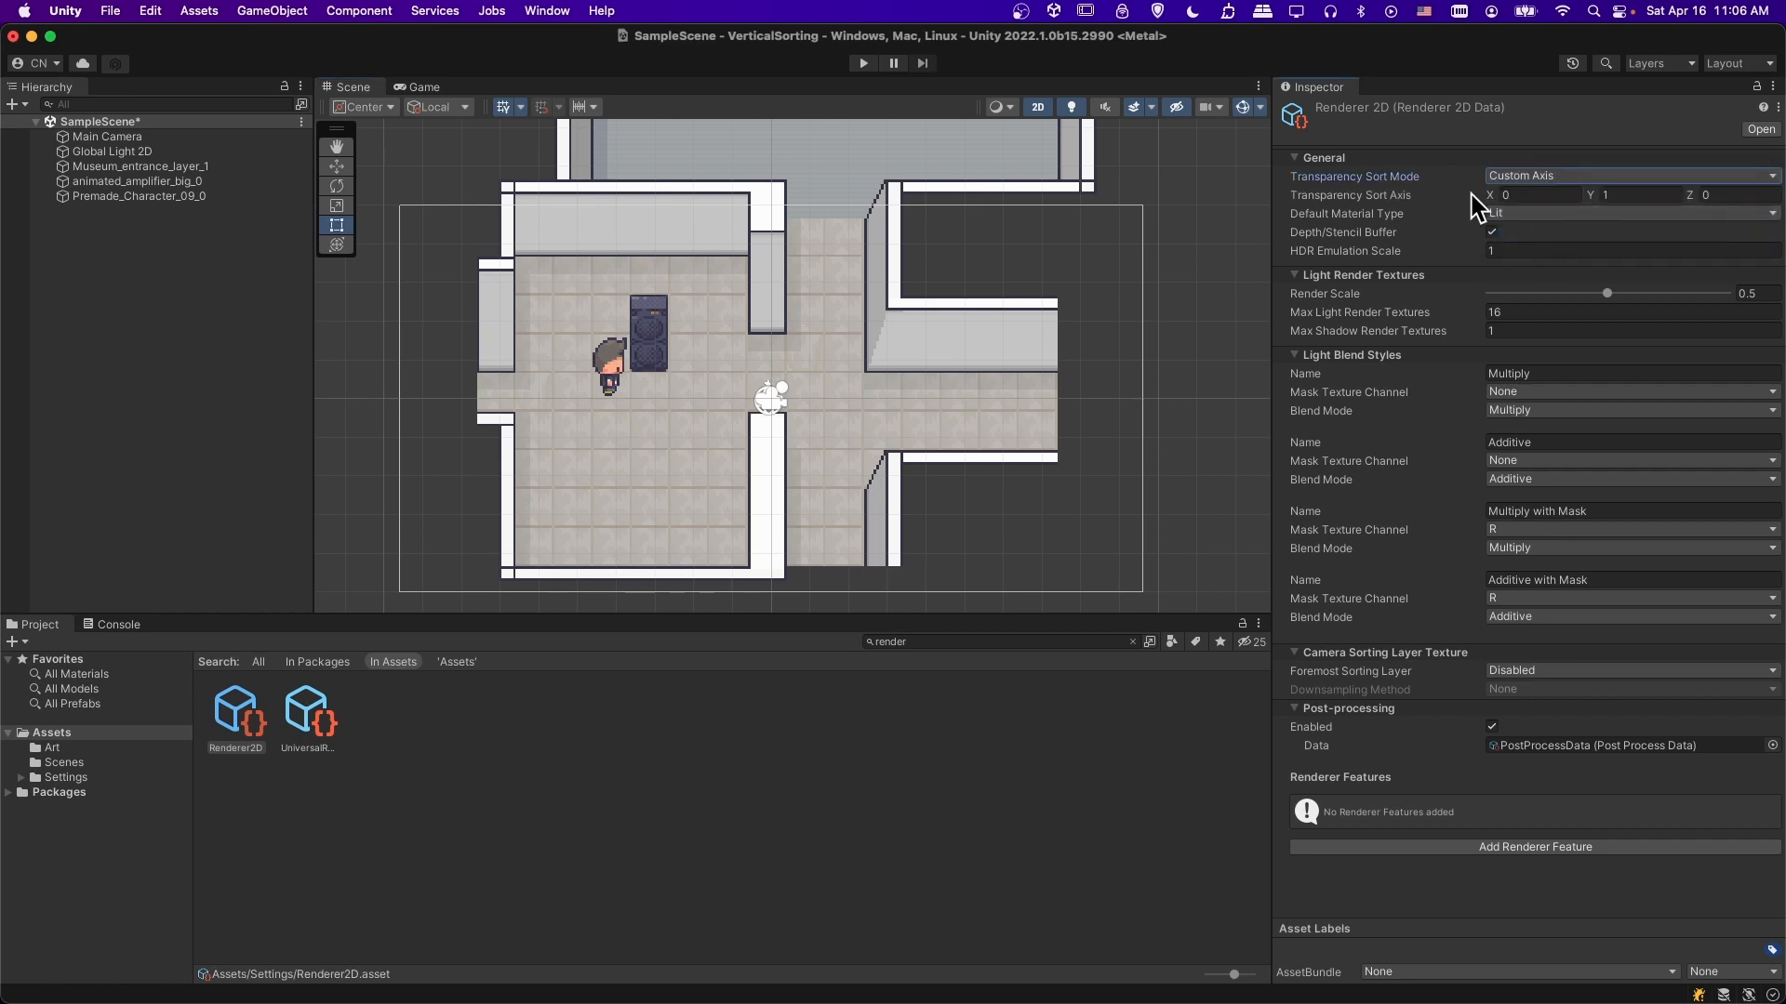
mouse_move(1419, 188)
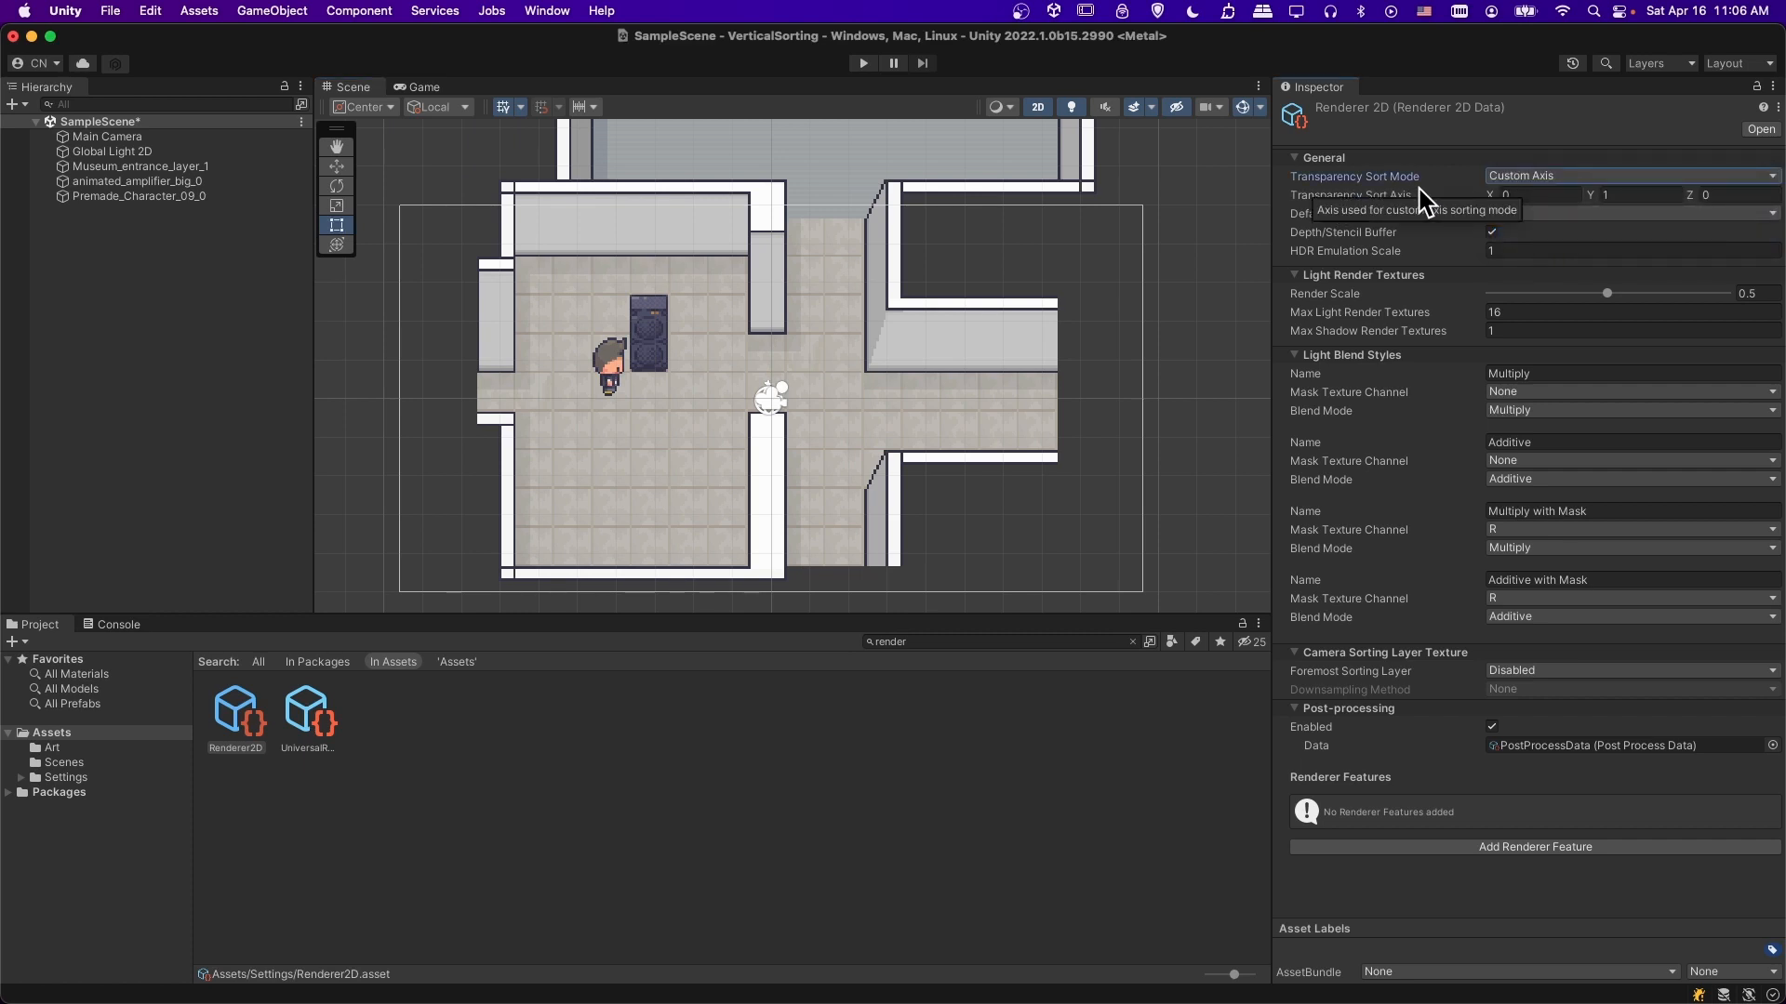
click(1628, 195)
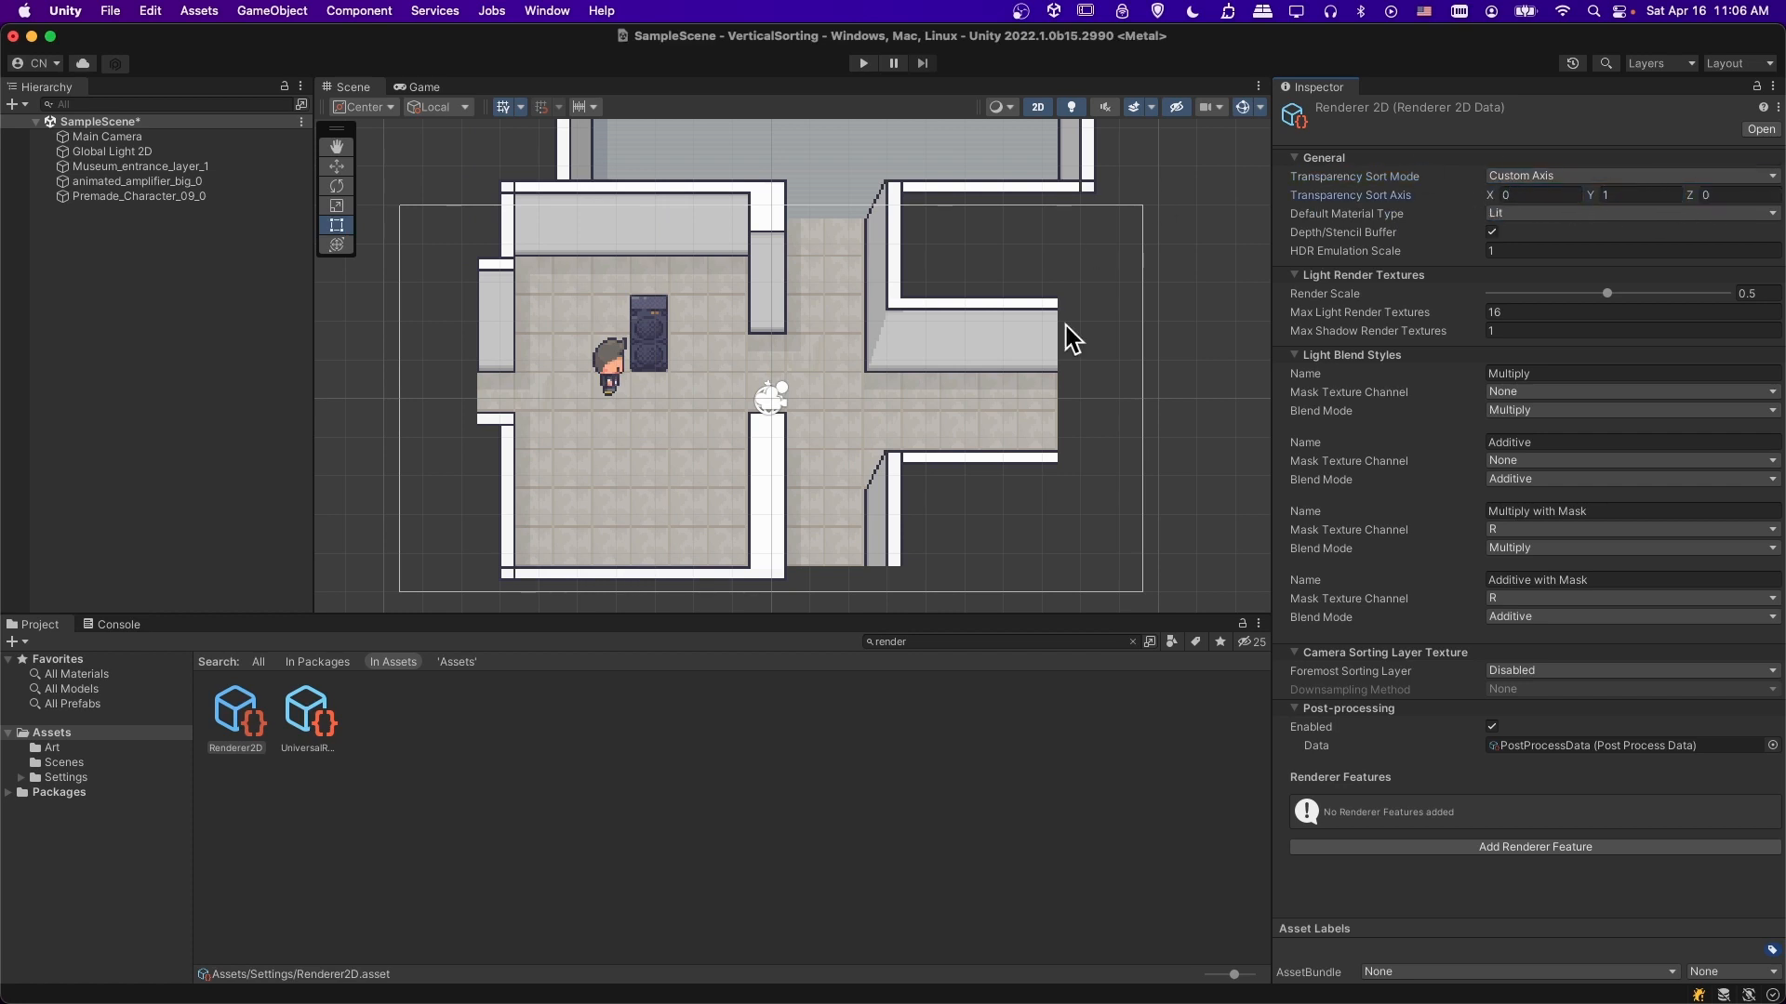
click(980, 121)
- Play-test the custom-axis sorting by walking the character behind, beside and in front of the amplifier, and stop the test
click(865, 63)
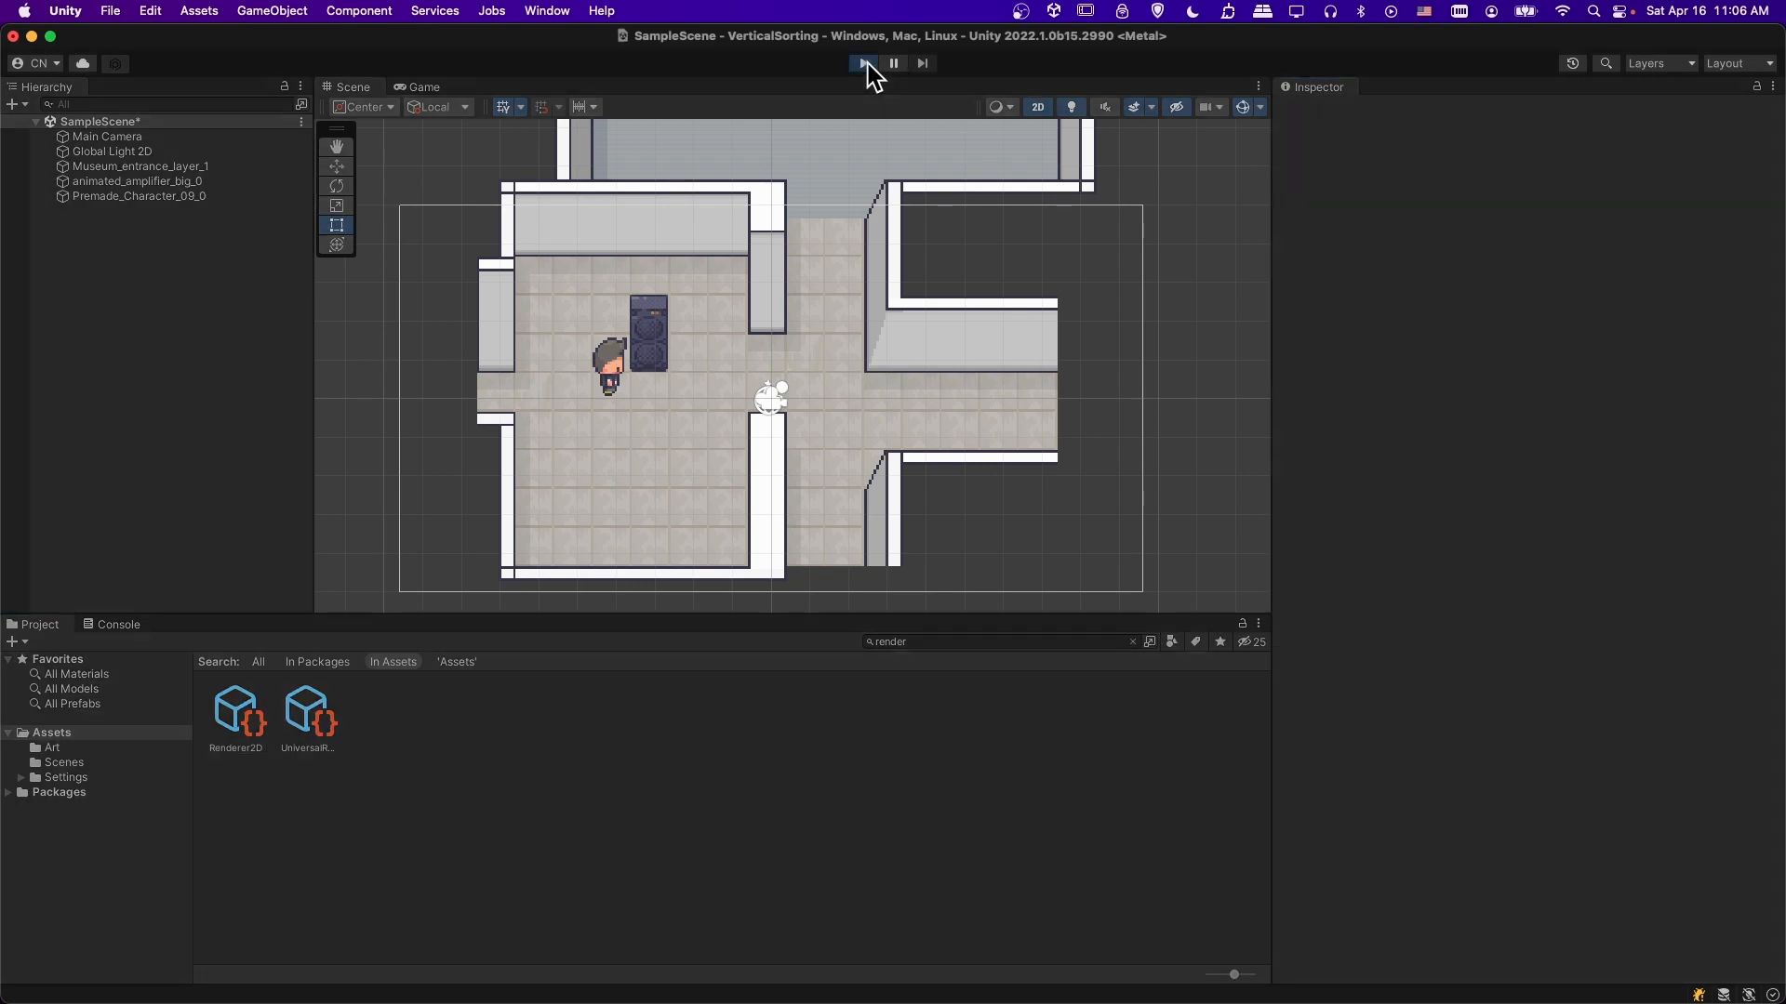
key(Up)
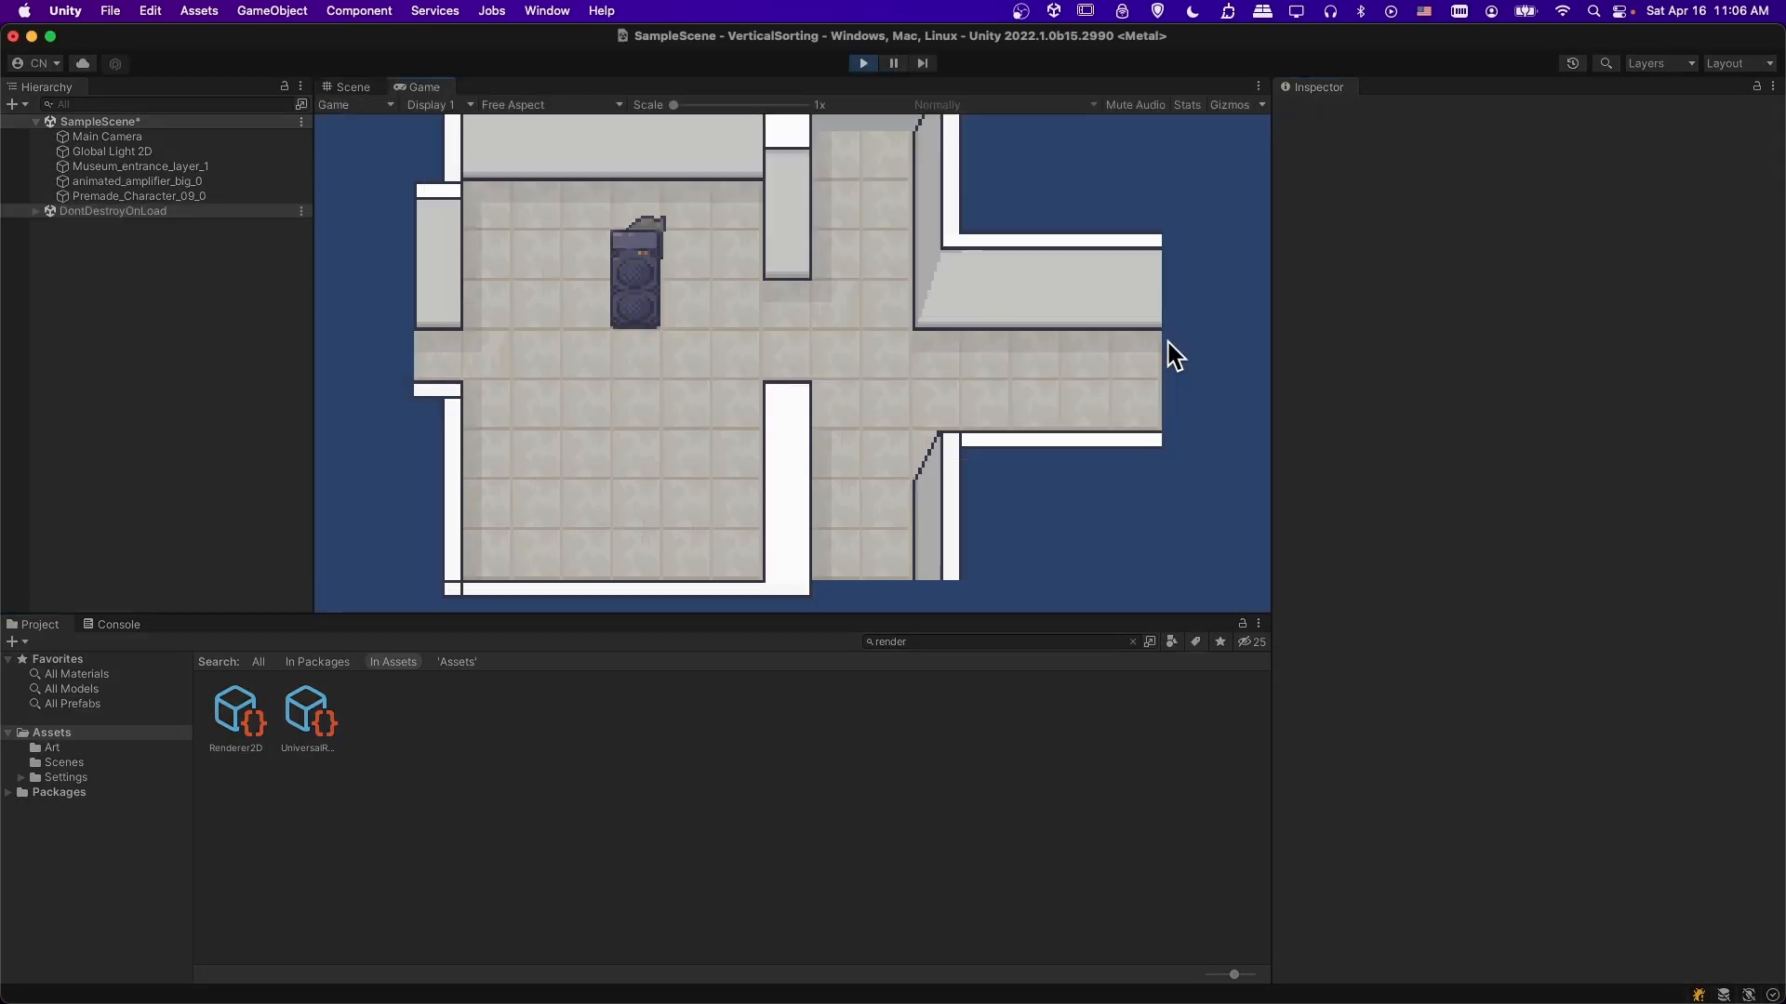
key(Down)
key(Up)
key(Left)
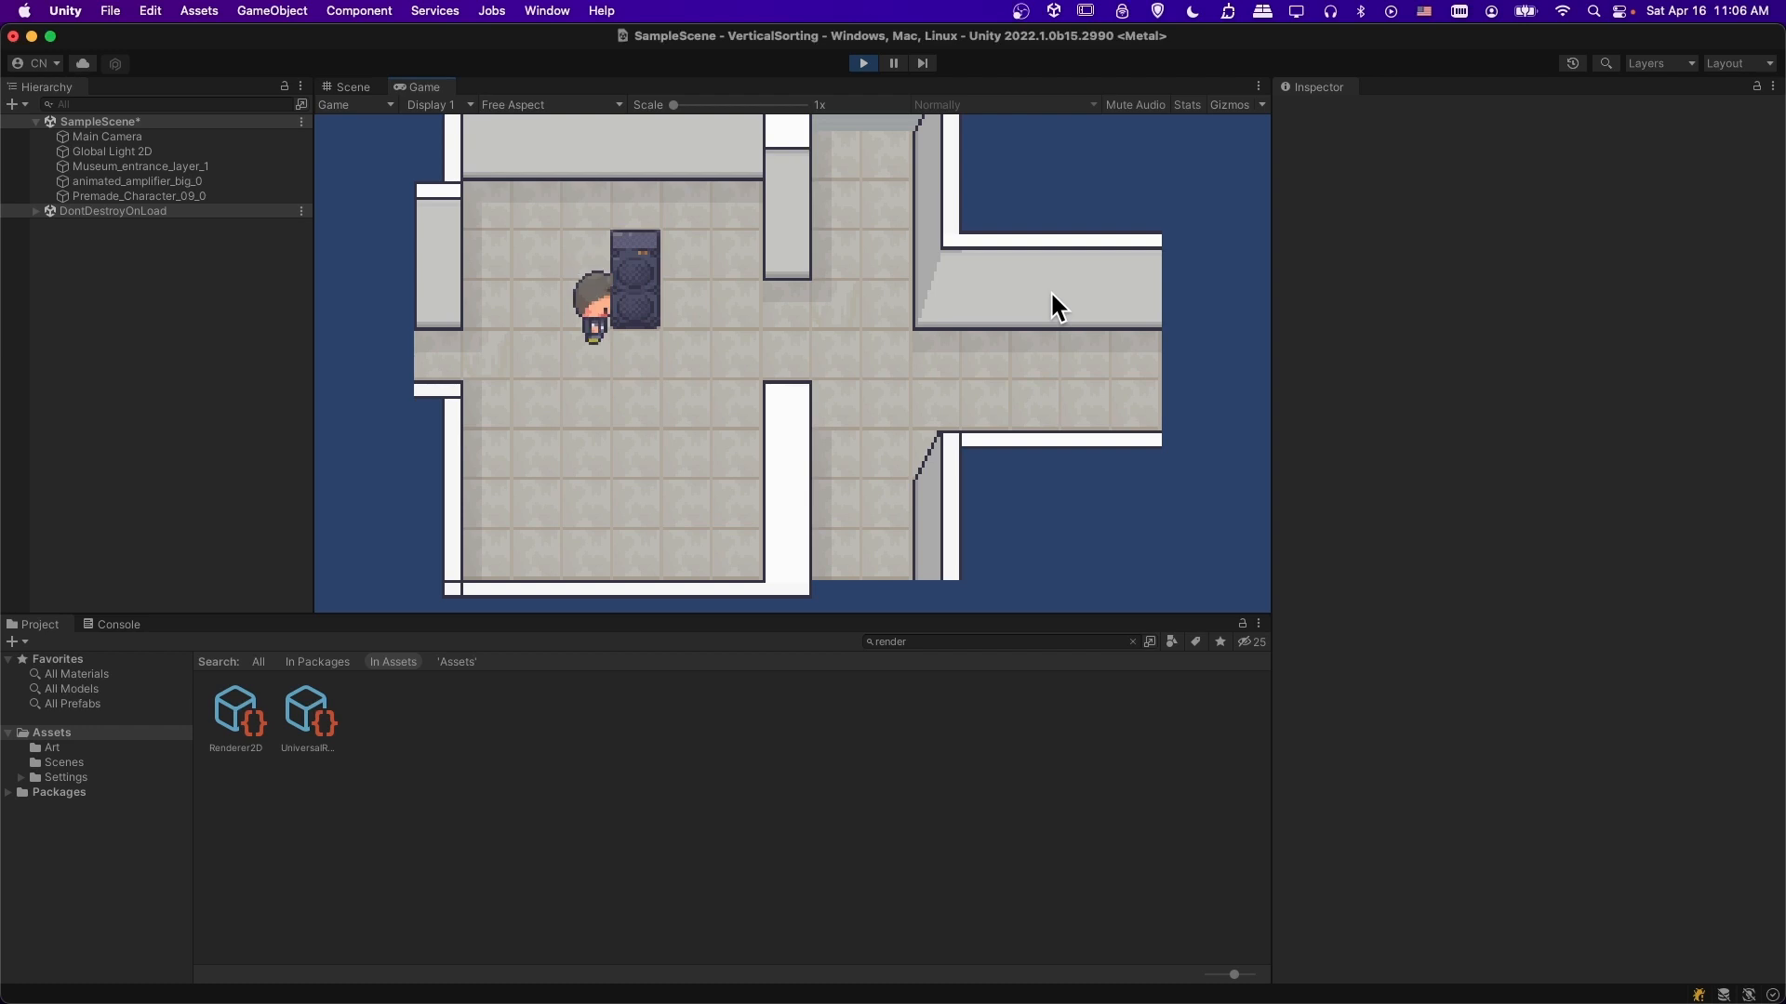
key(Up)
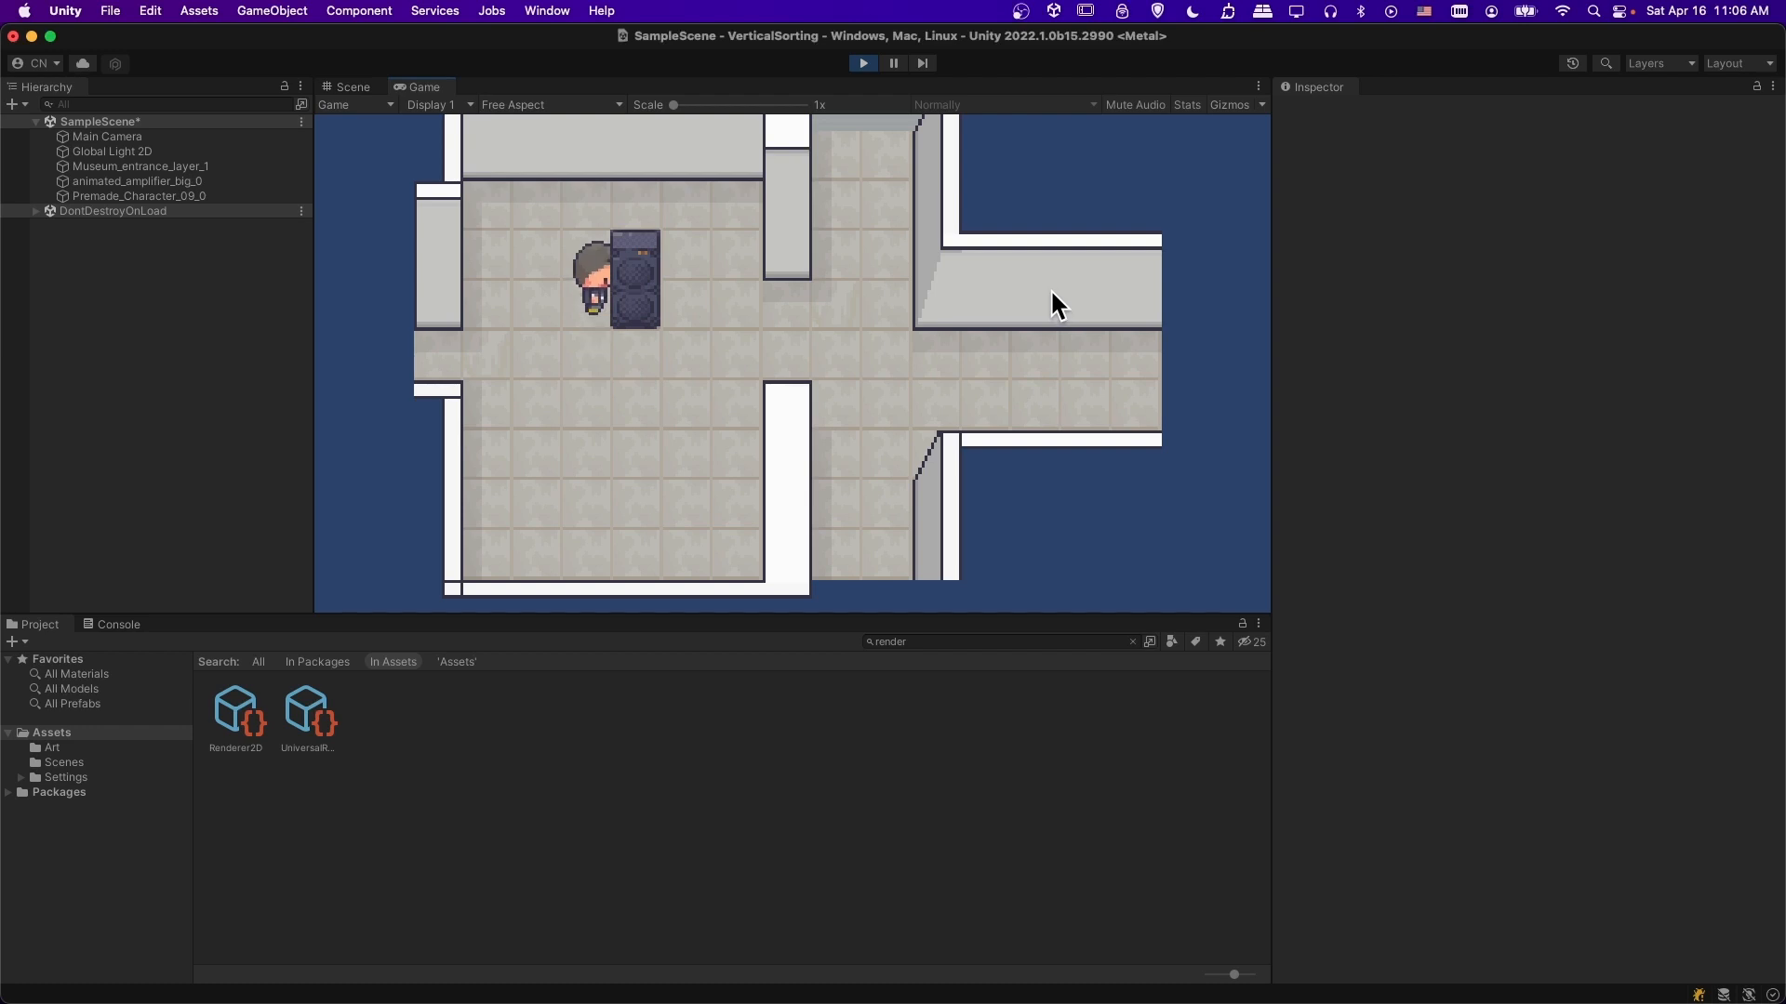
key(Right)
key(Left)
key(Down)
key(Right)
key(Right)
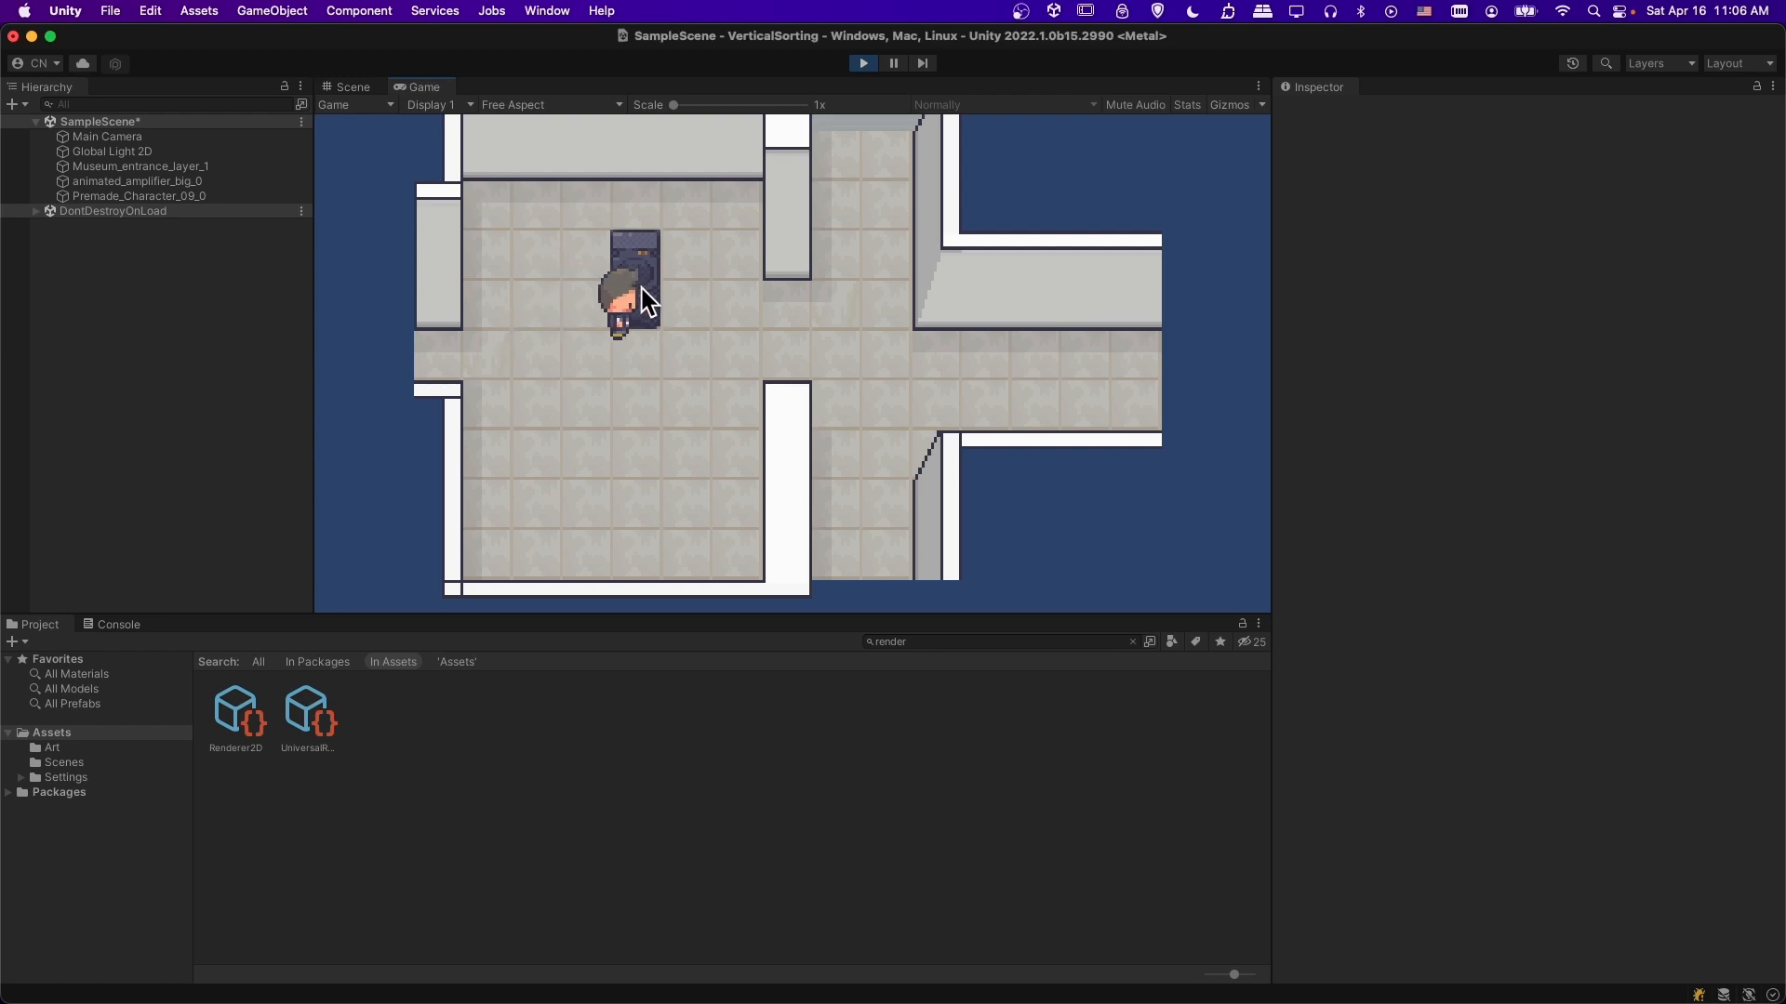
key(Left)
key(Up)
key(Down)
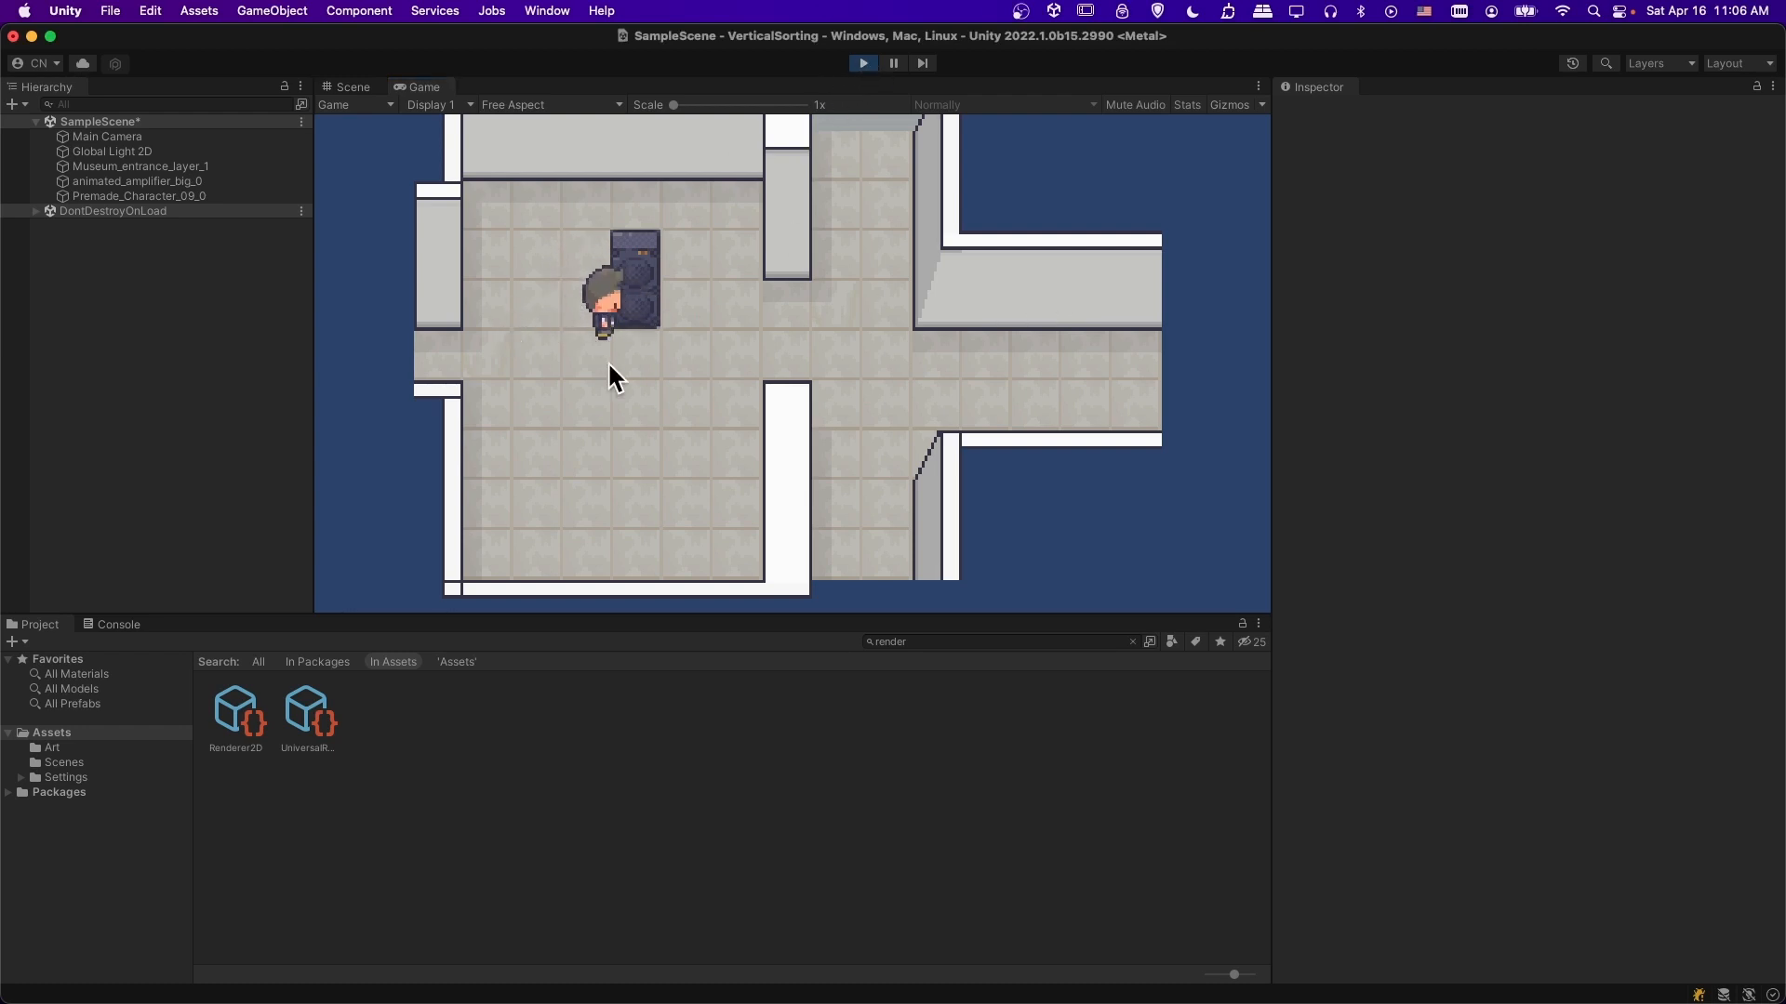
click(861, 63)
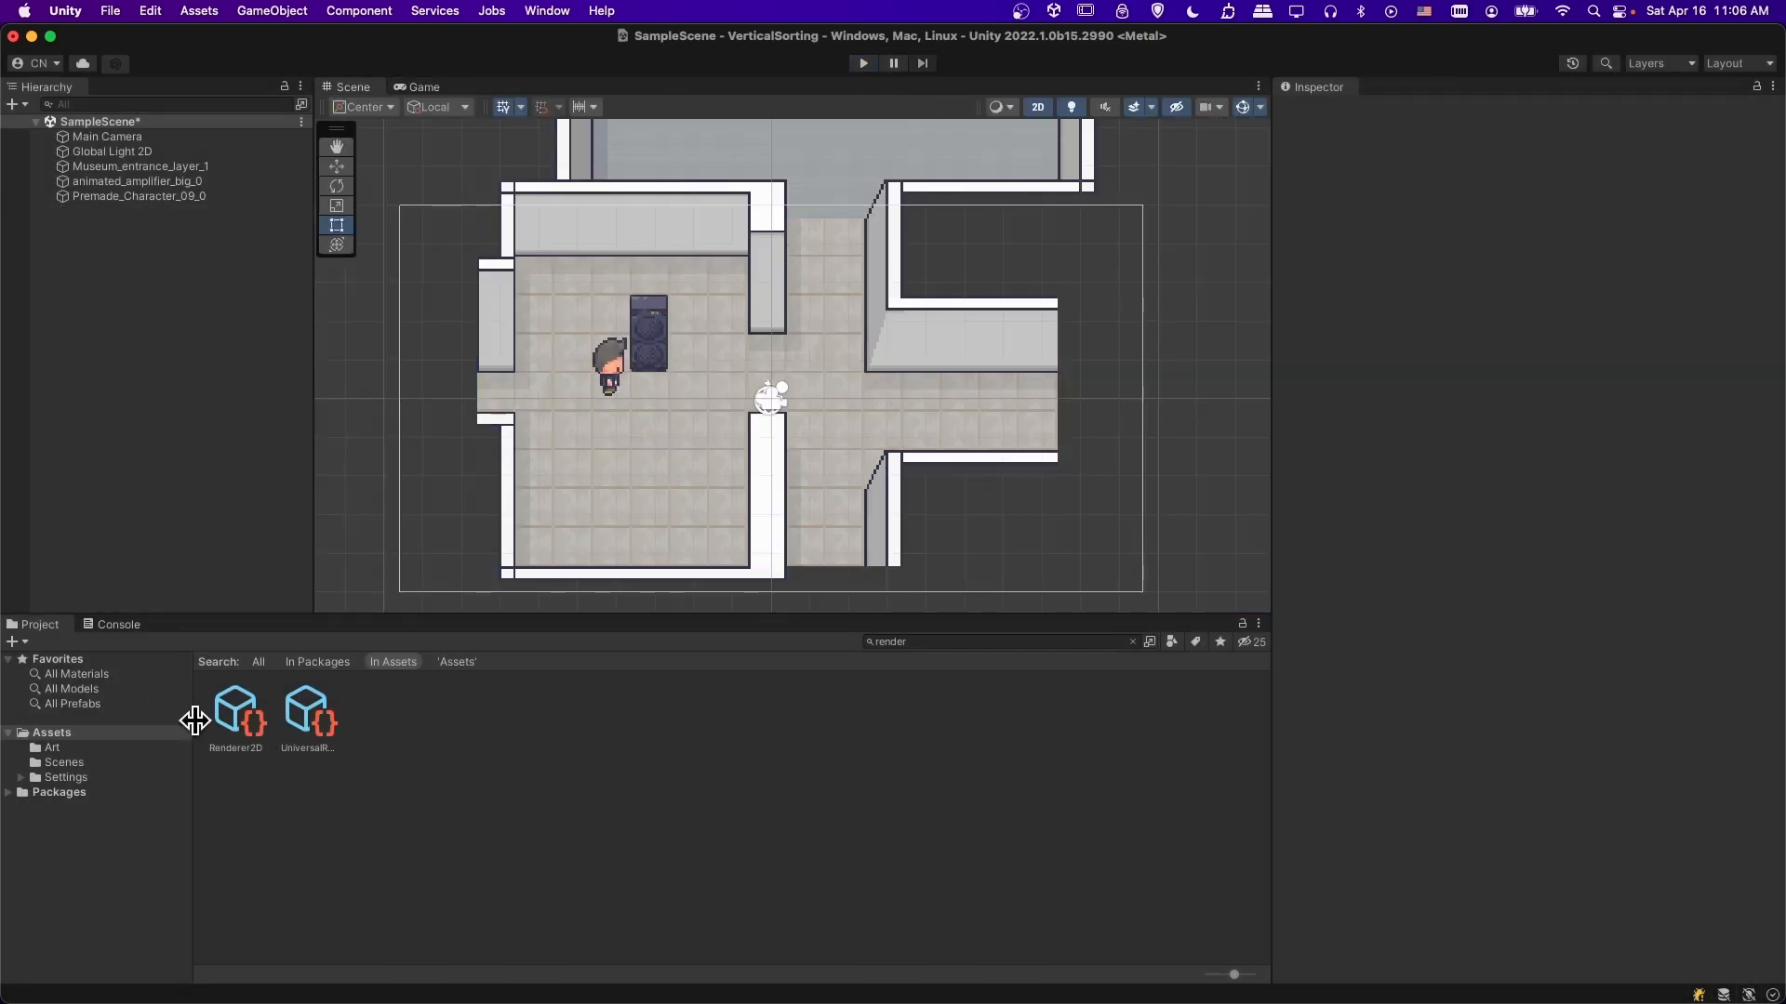
- Set the Sprite Sort Point of animated_amplifier_big_0 to Pivot and select the character
click(197, 182)
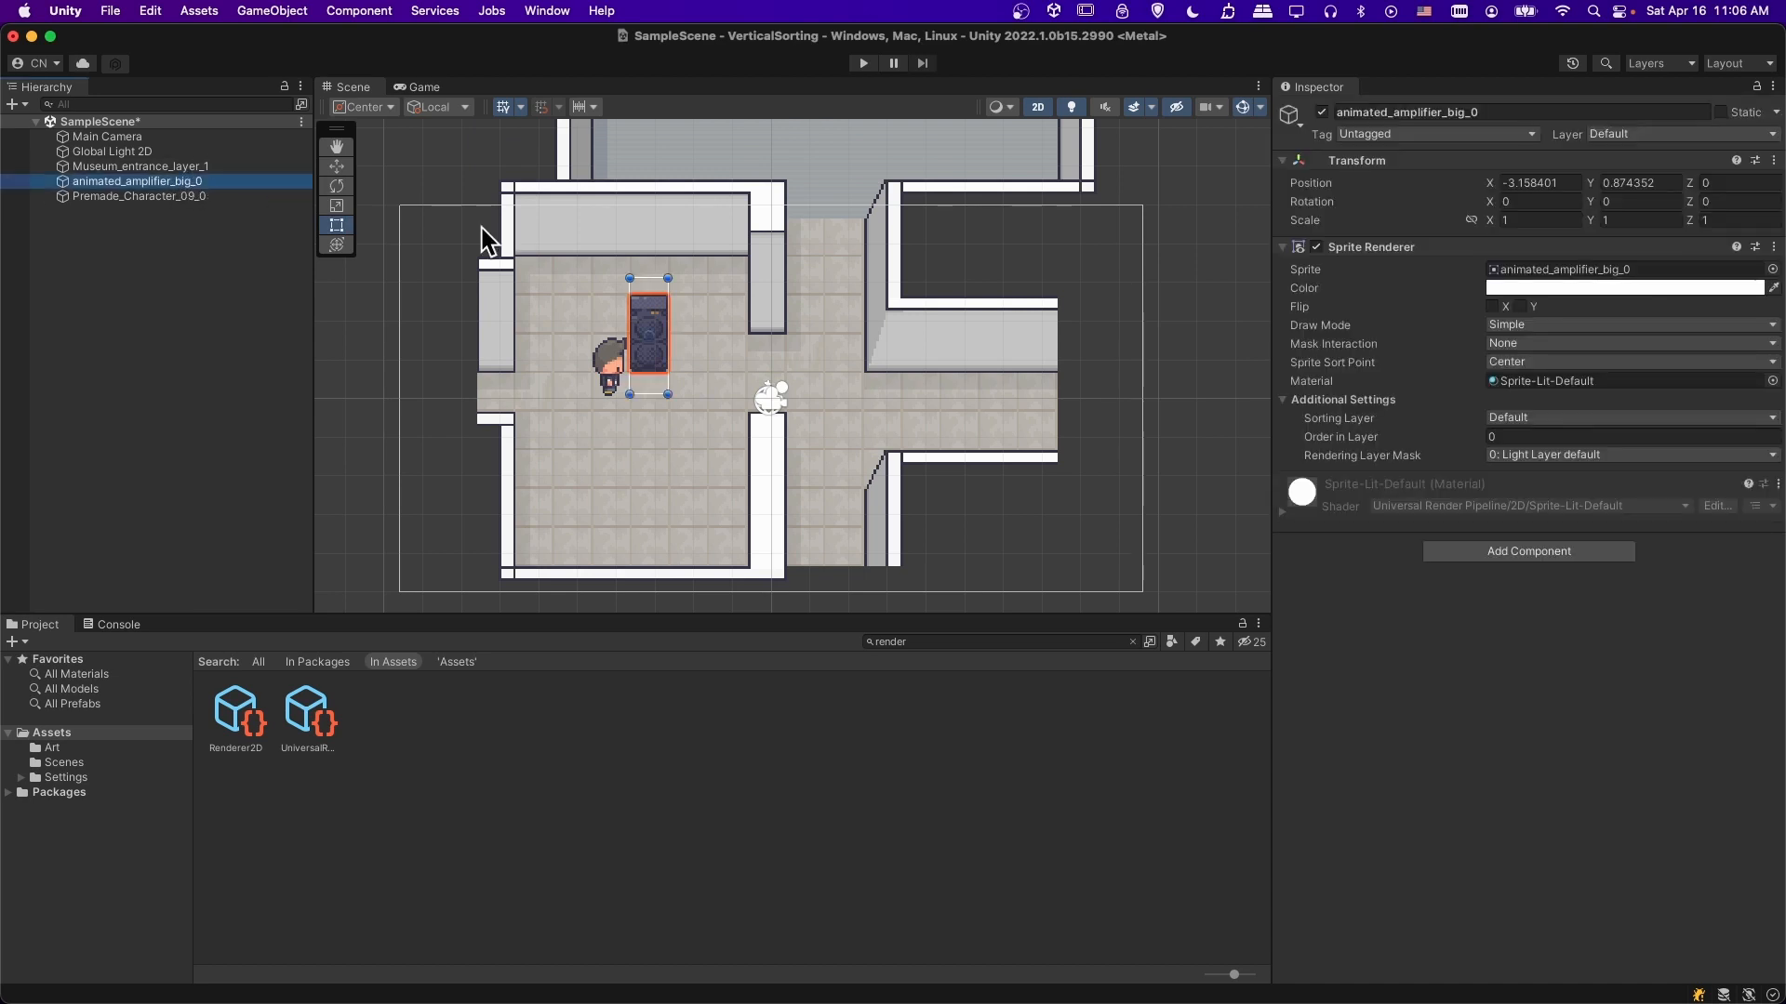
click(1509, 364)
click(1519, 384)
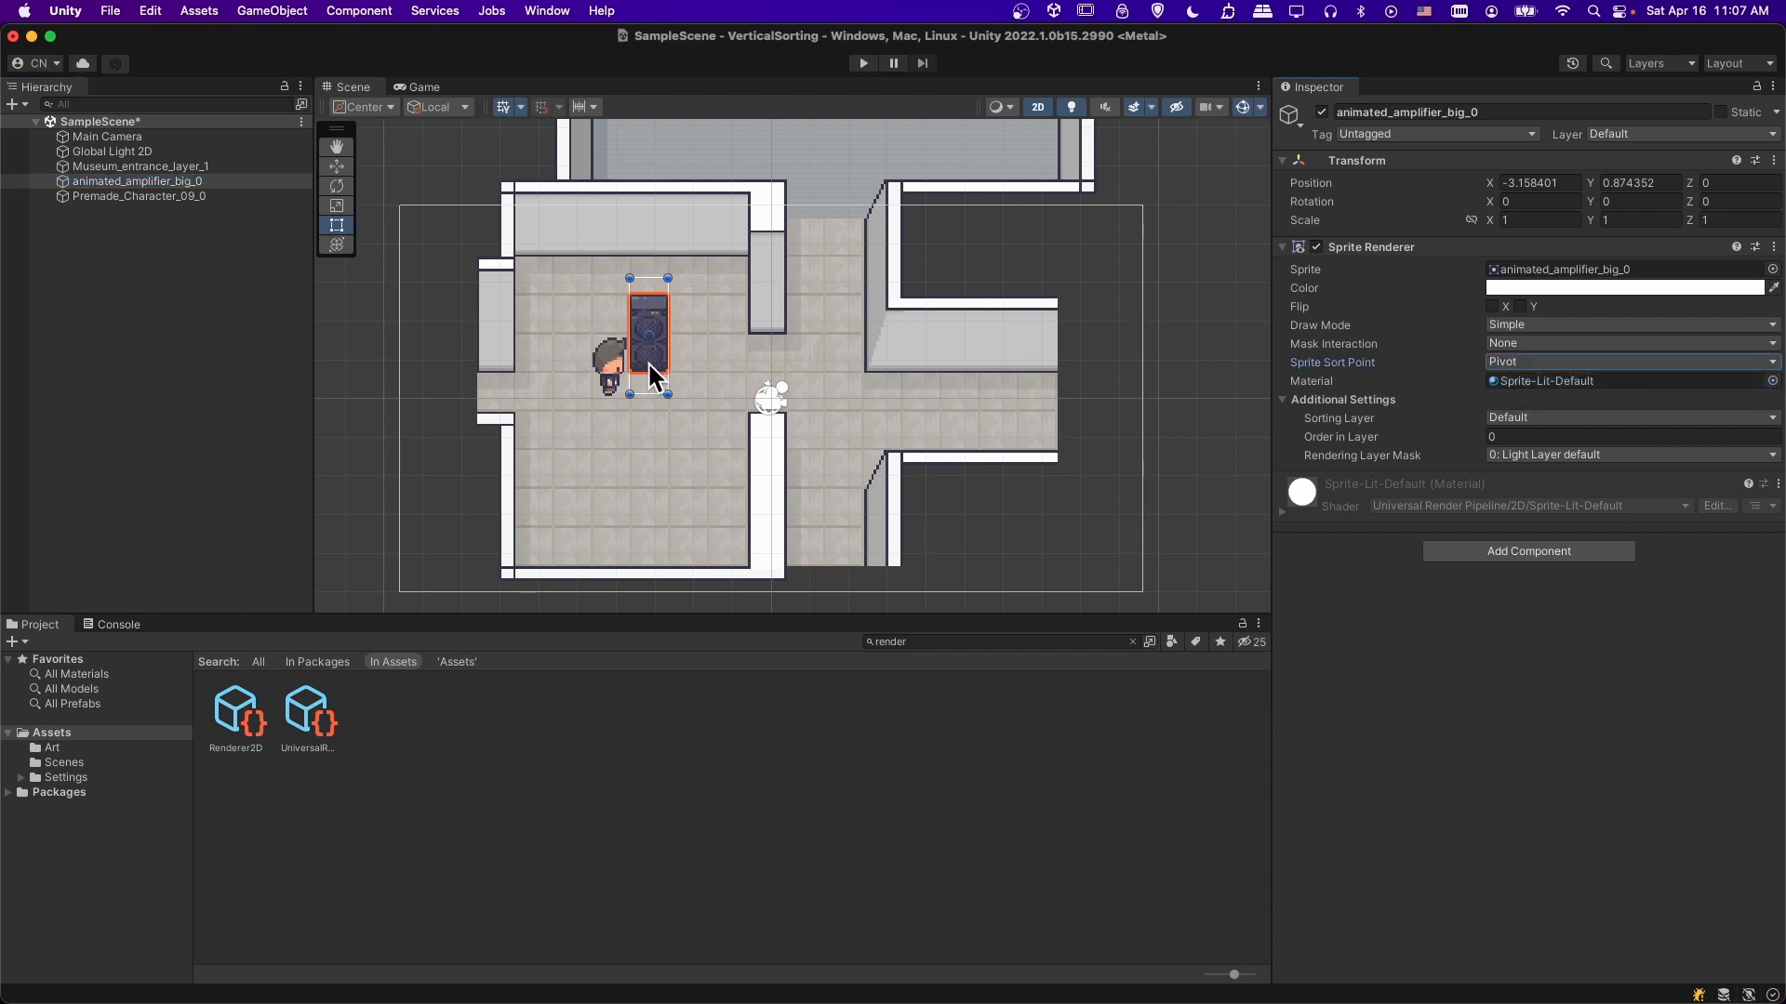
click(208, 201)
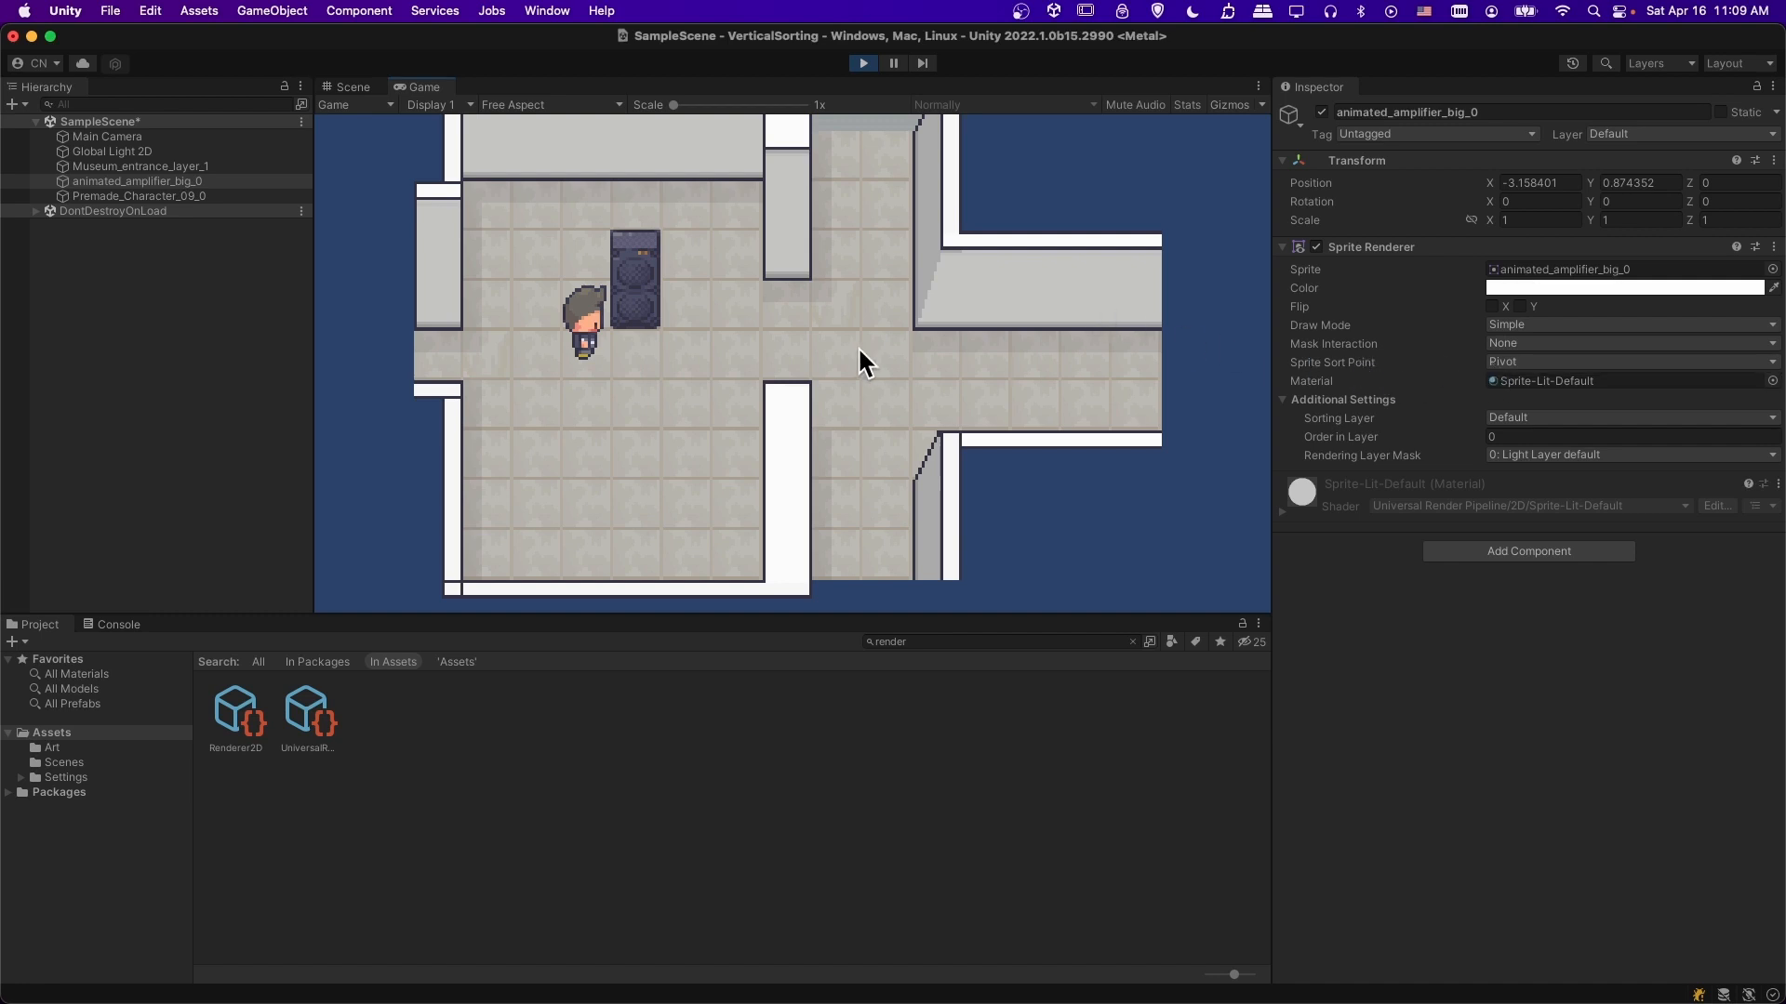
- Walk the character around all sides of the amplifier in play mode to examine the draw order with the Pivot sort point
key(Right)
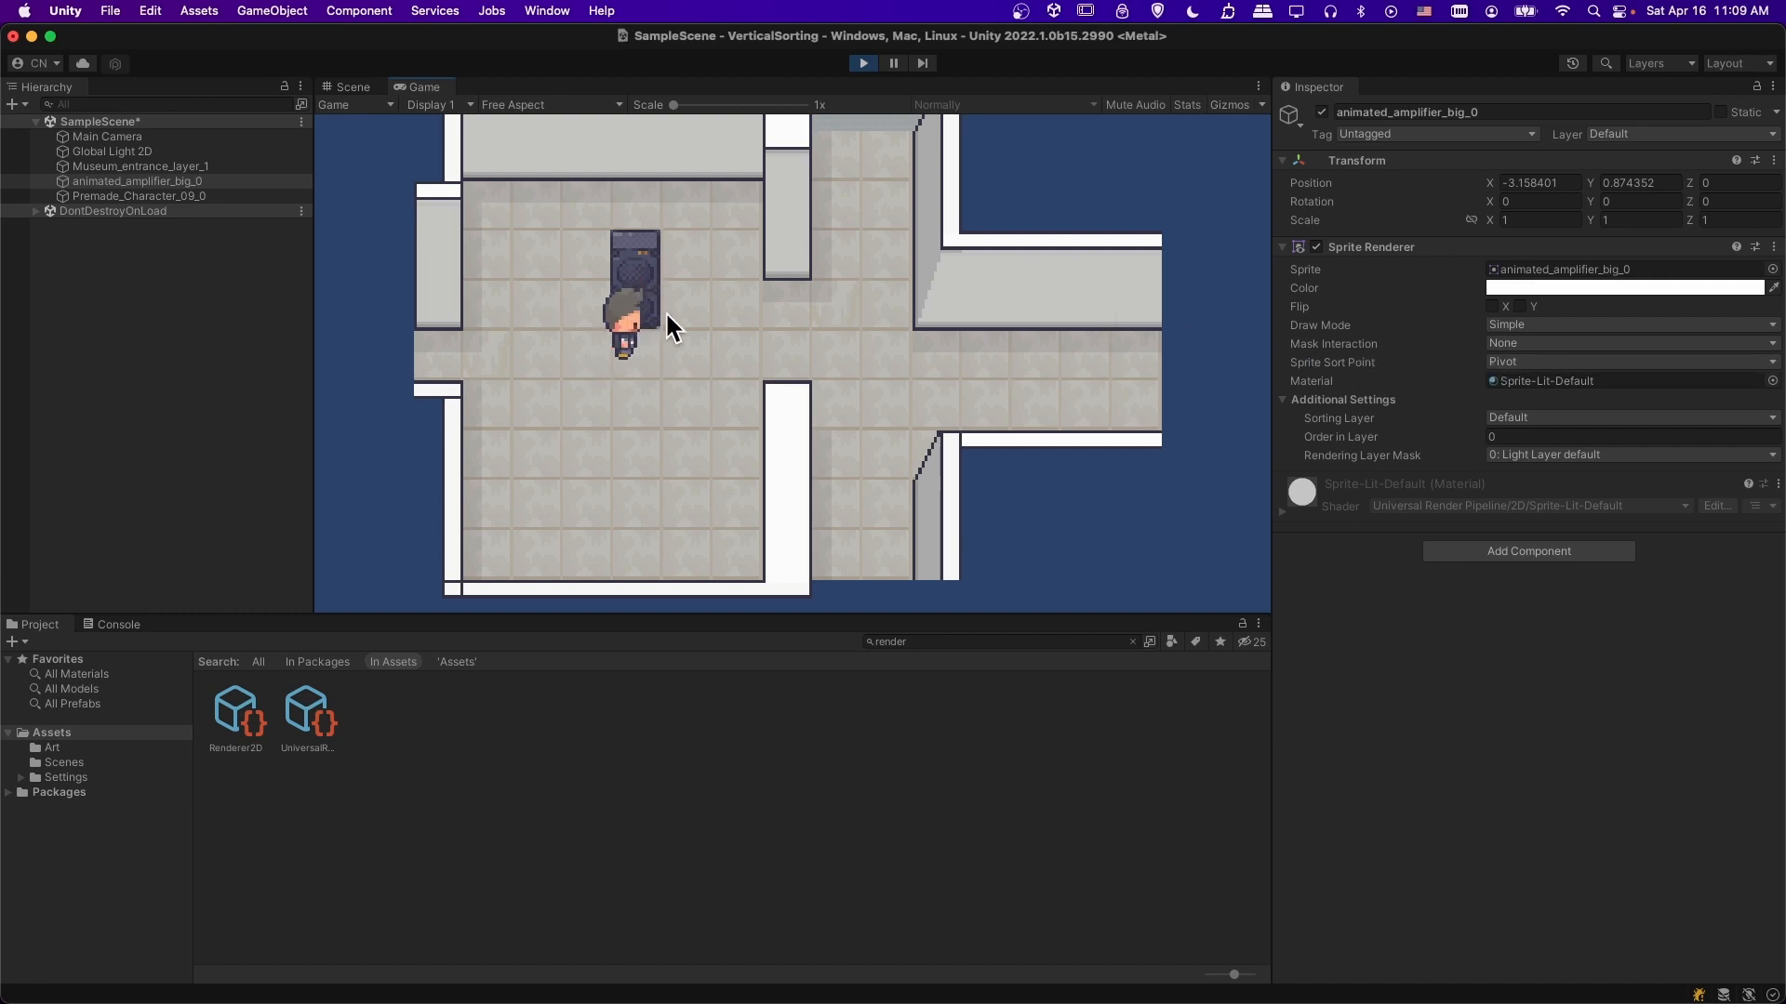
key(Up)
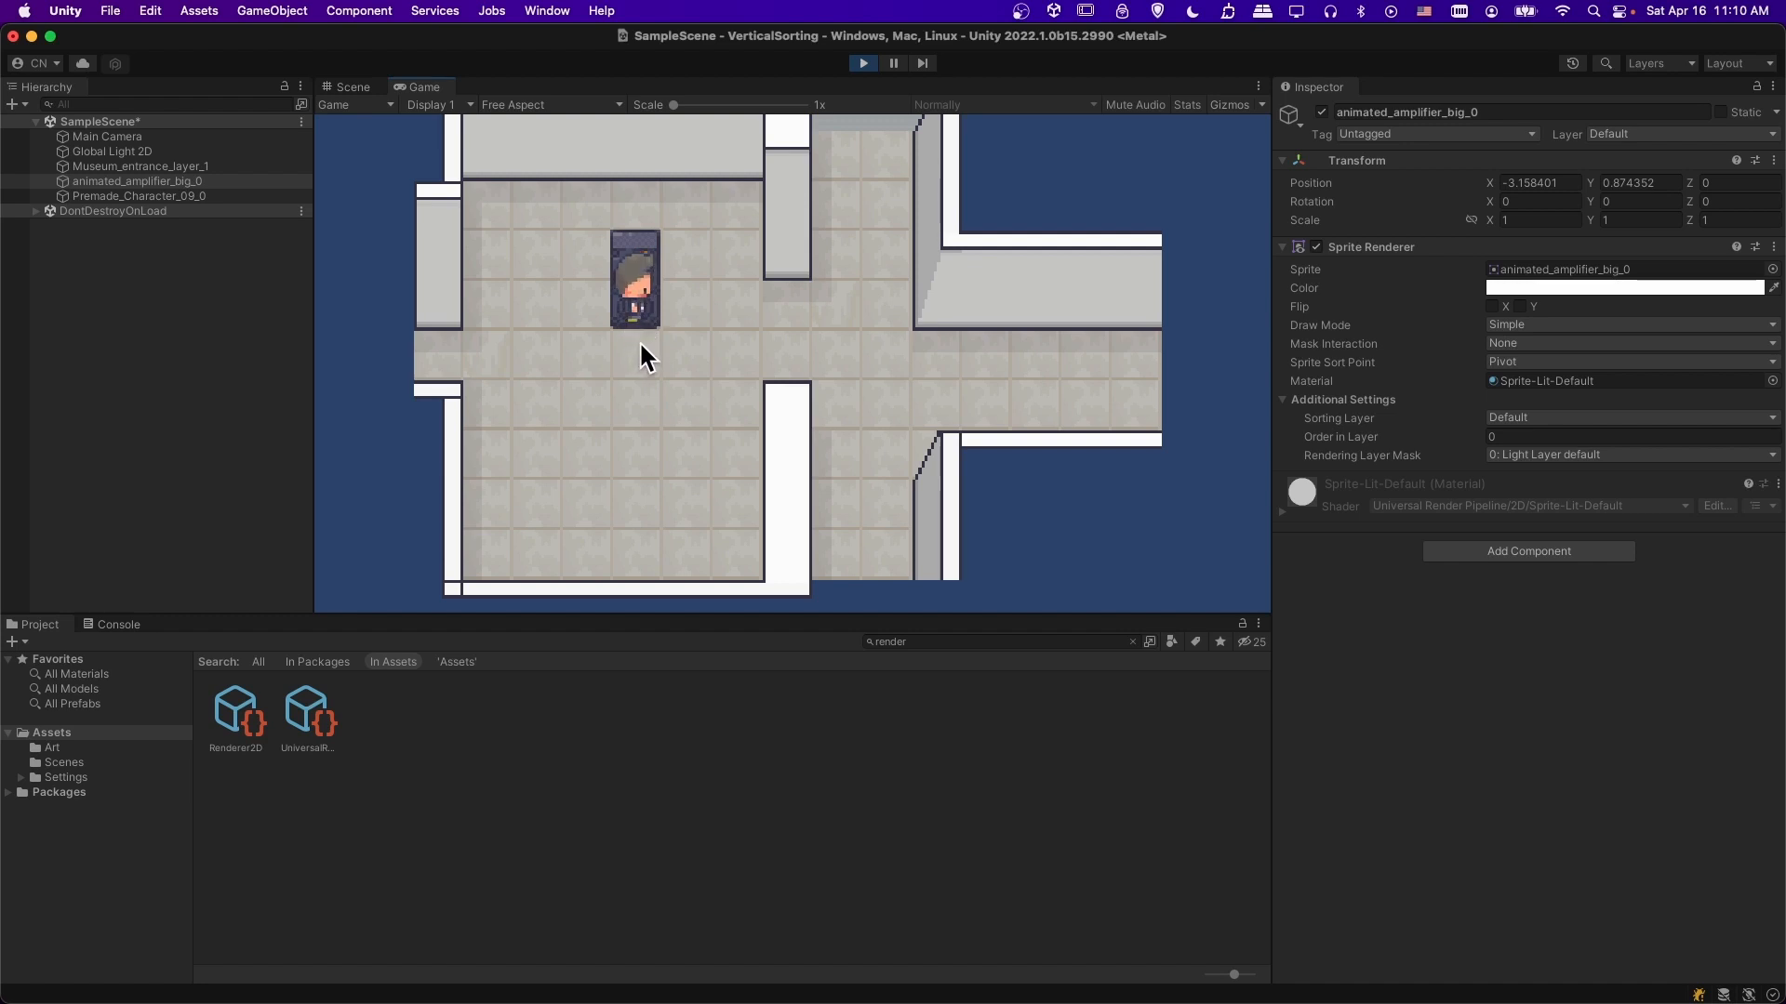
key(Up)
key(Down)
key(Right)
key(Left)
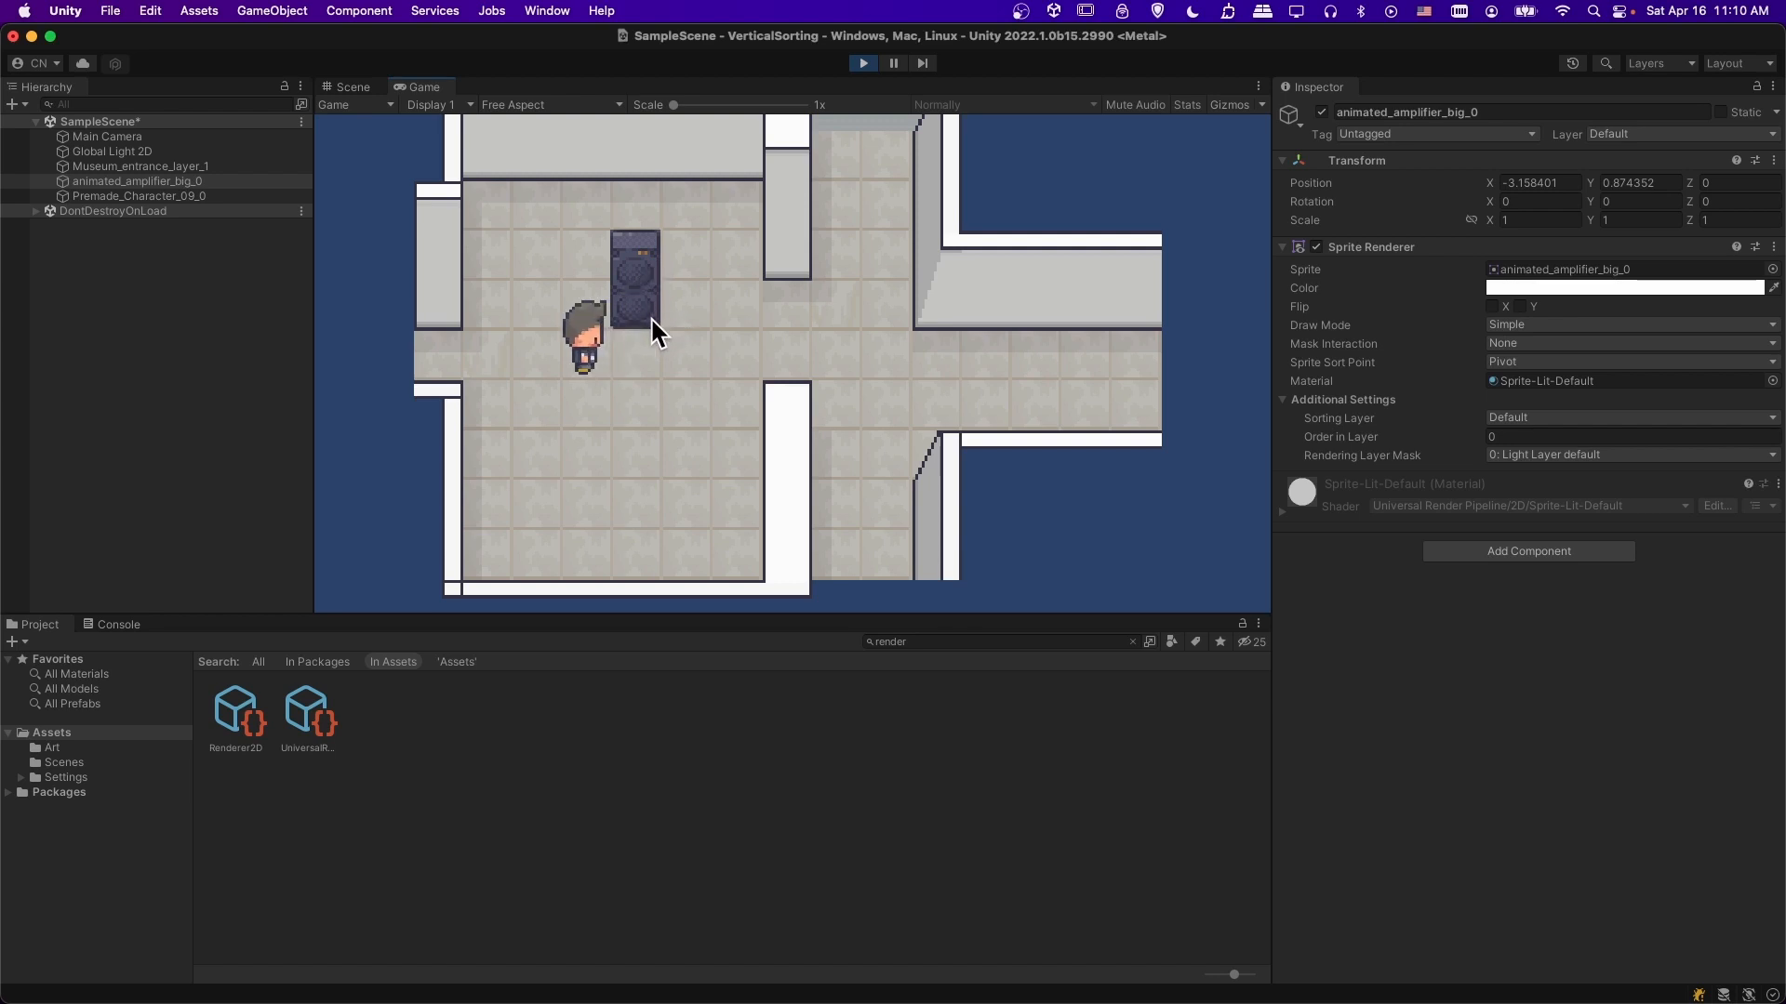
key(Right)
key(Up)
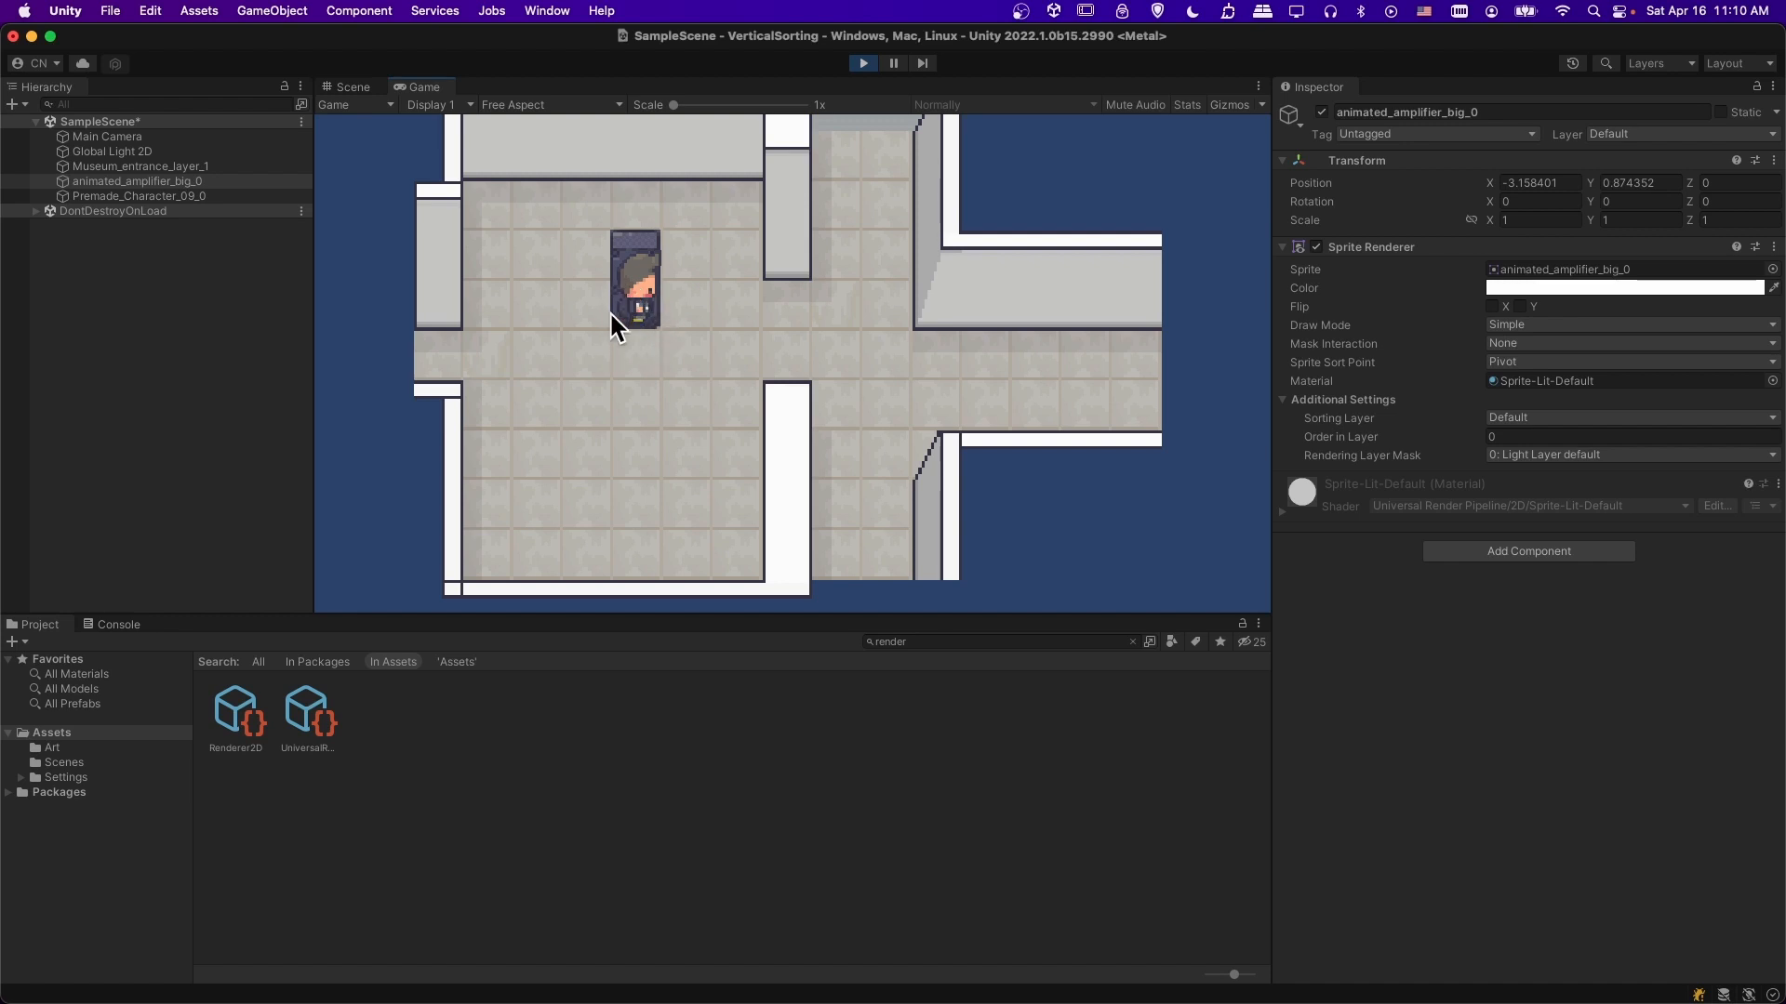
key(Down)
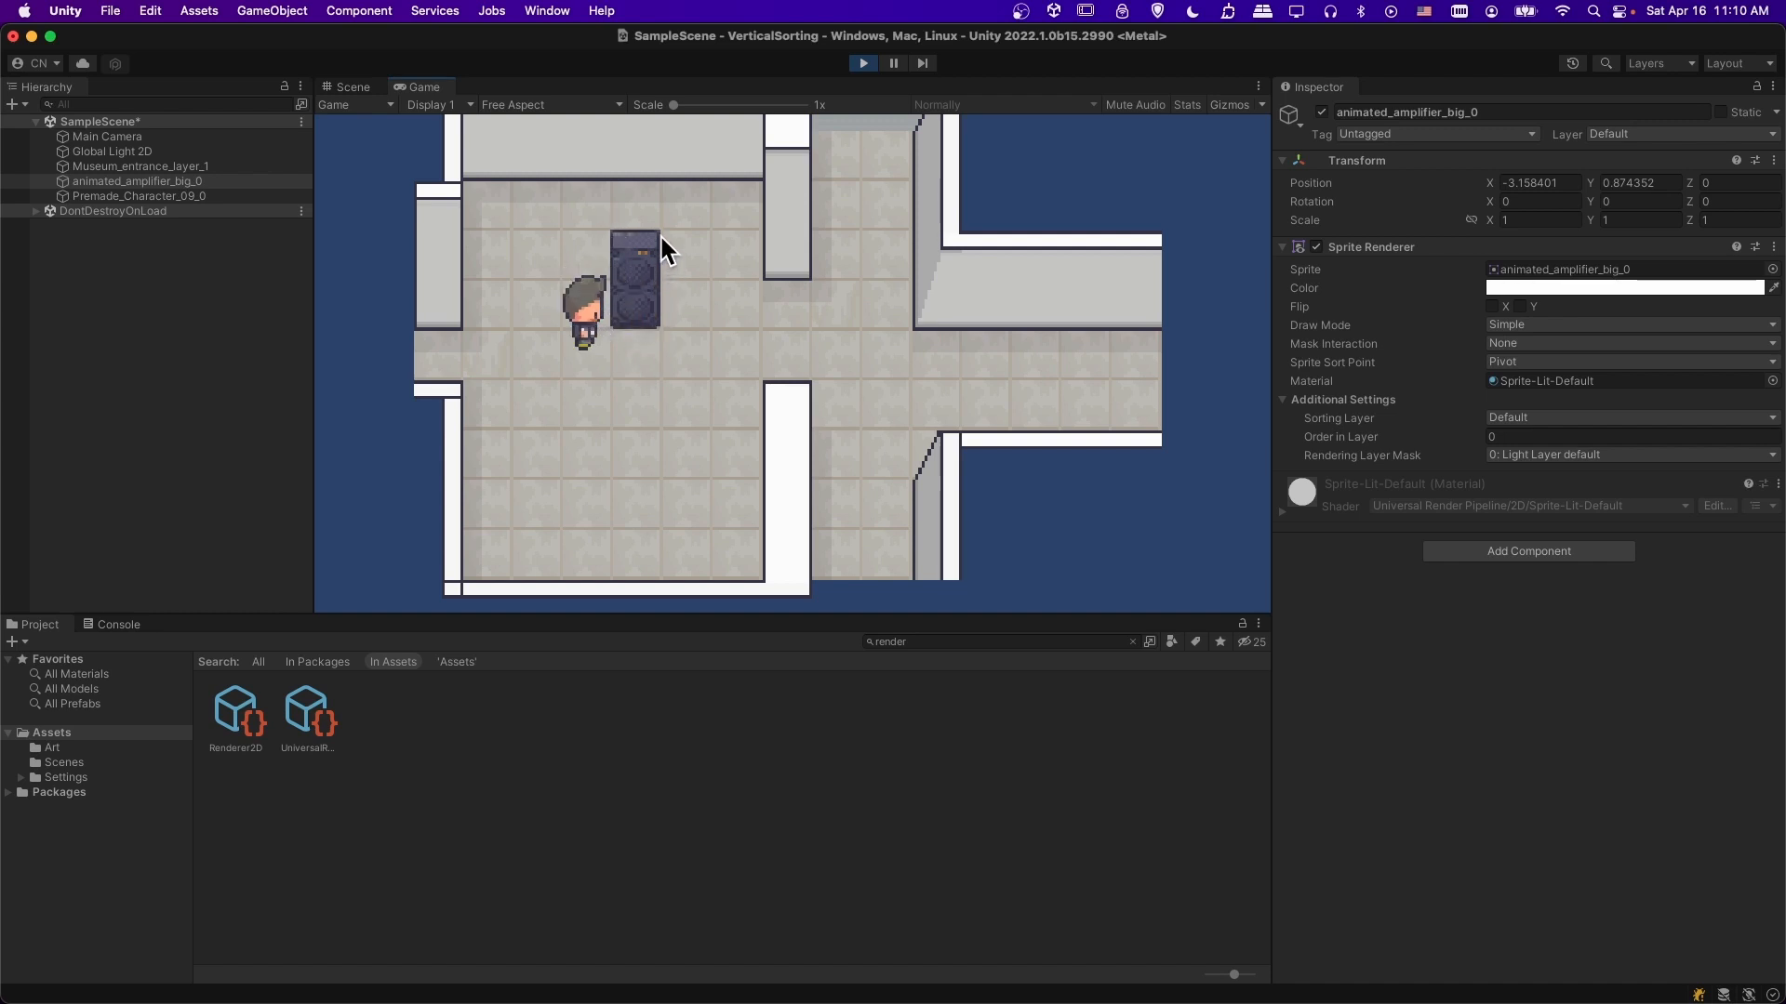
key(Up)
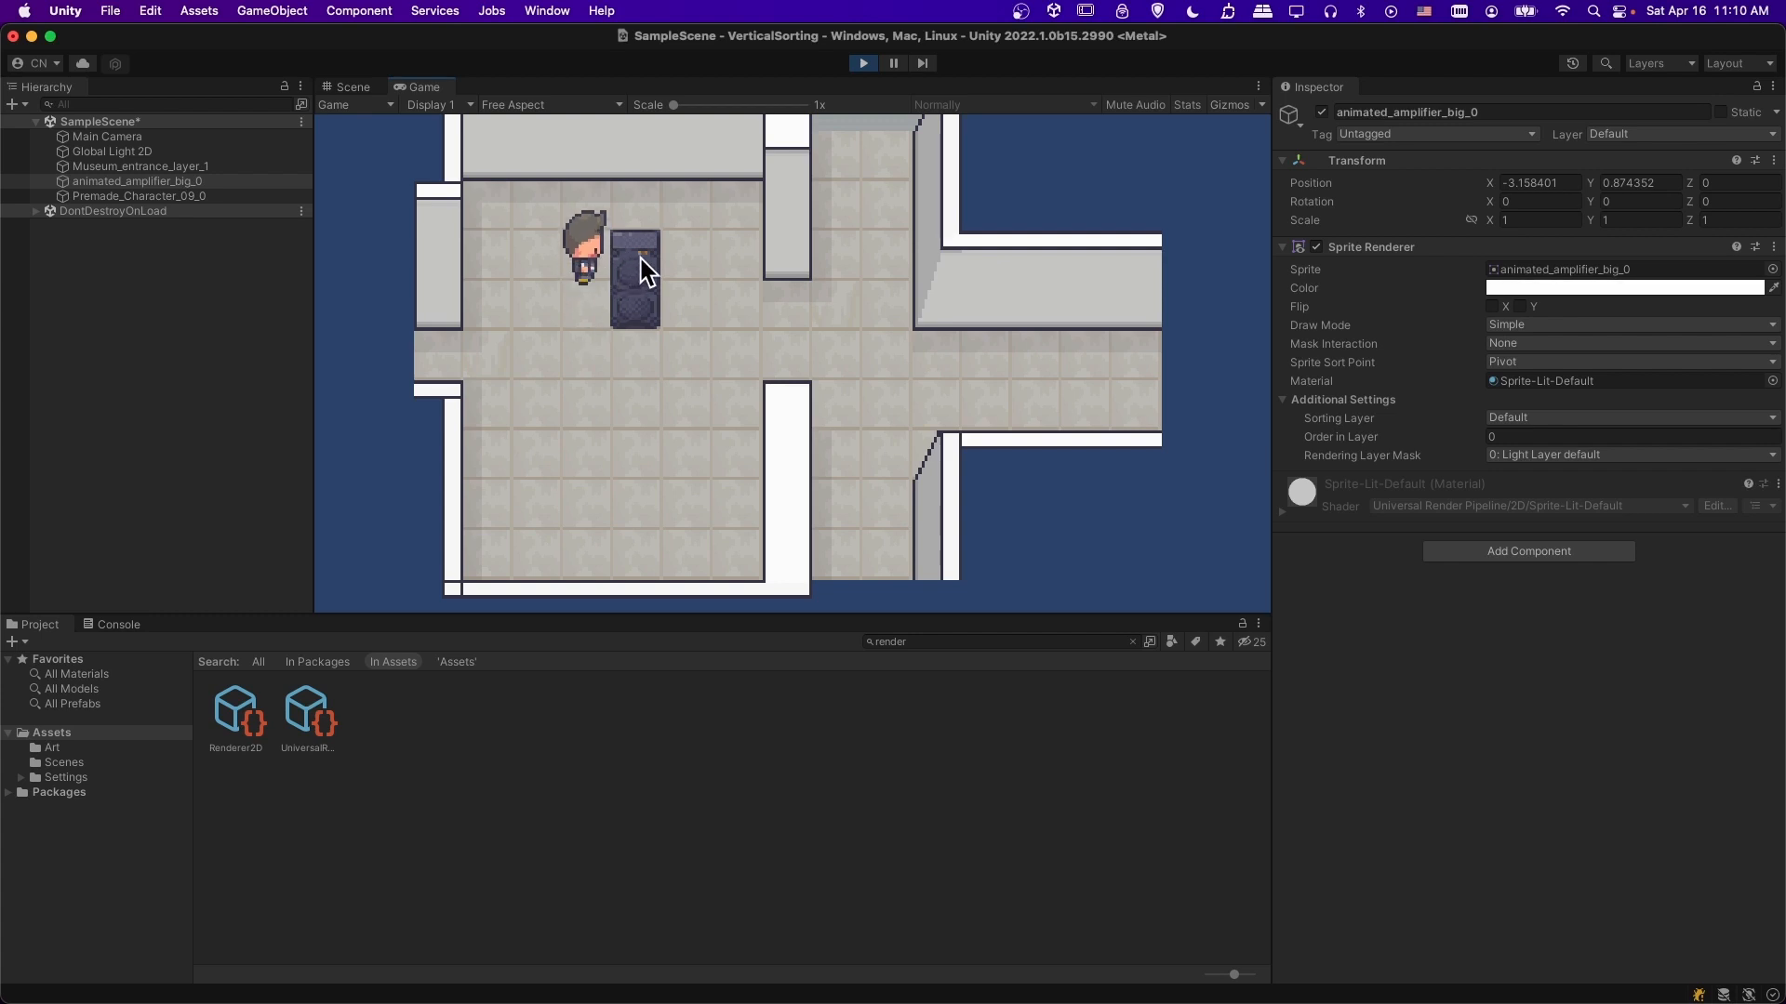
key(Right)
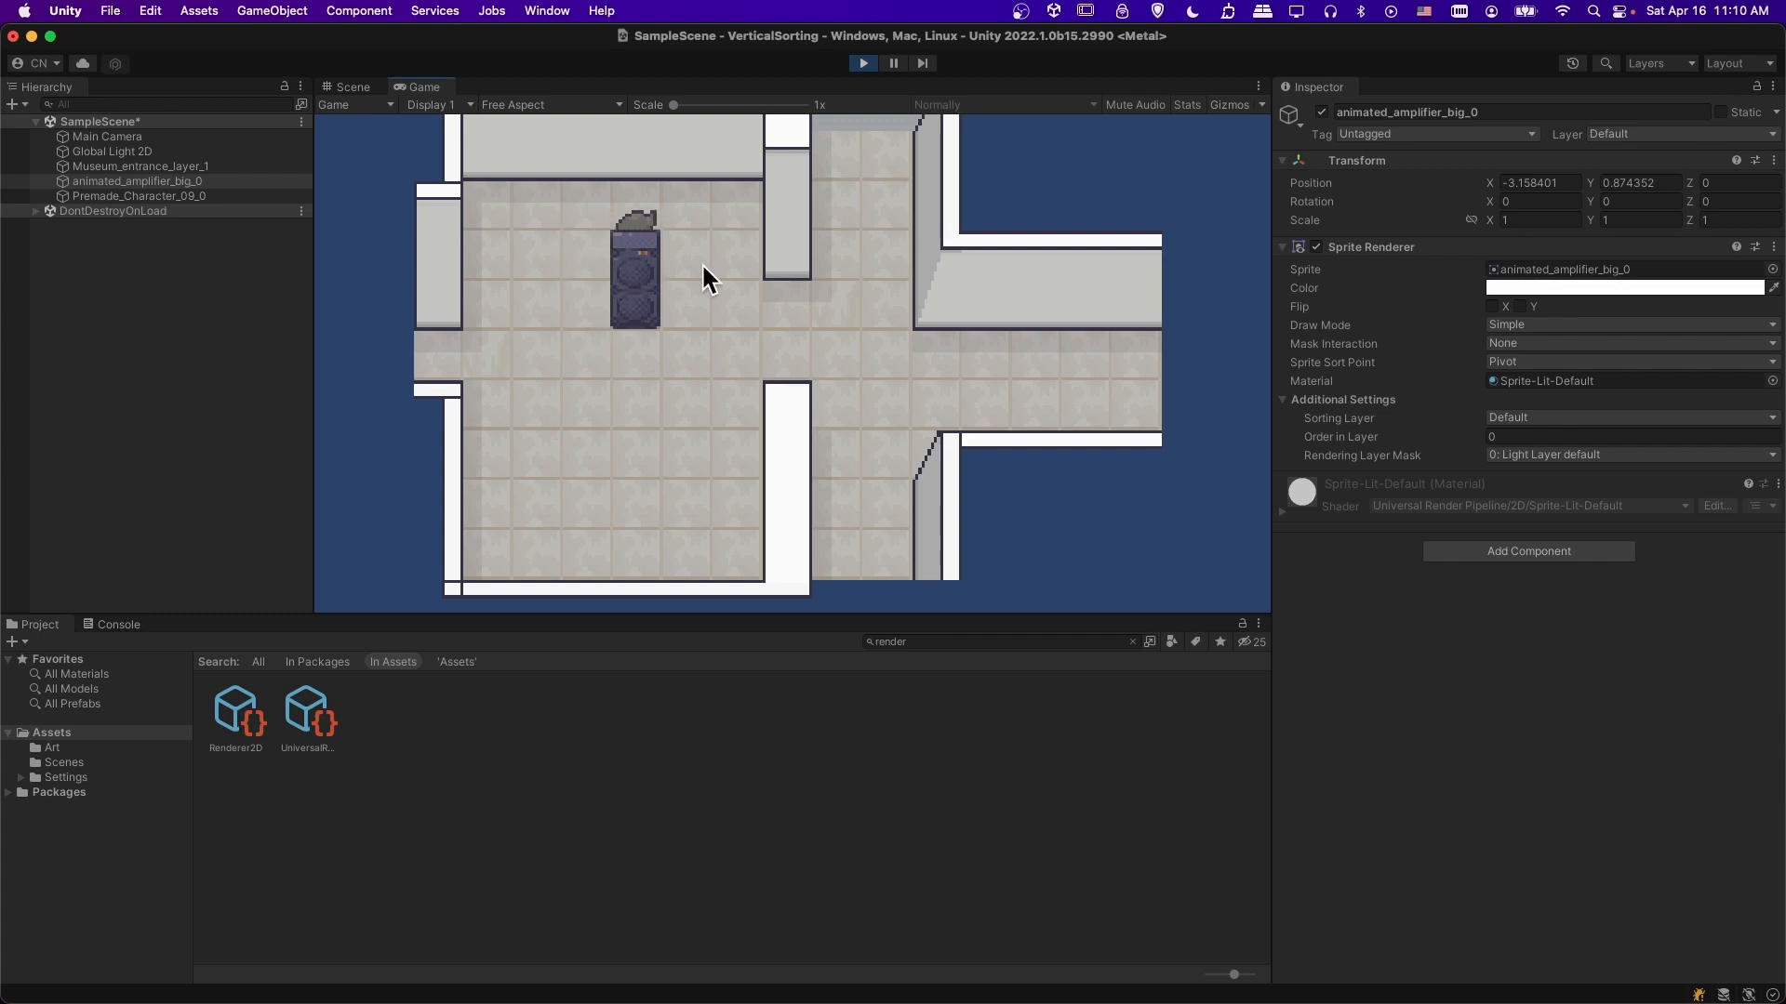
key(Left)
key(Right)
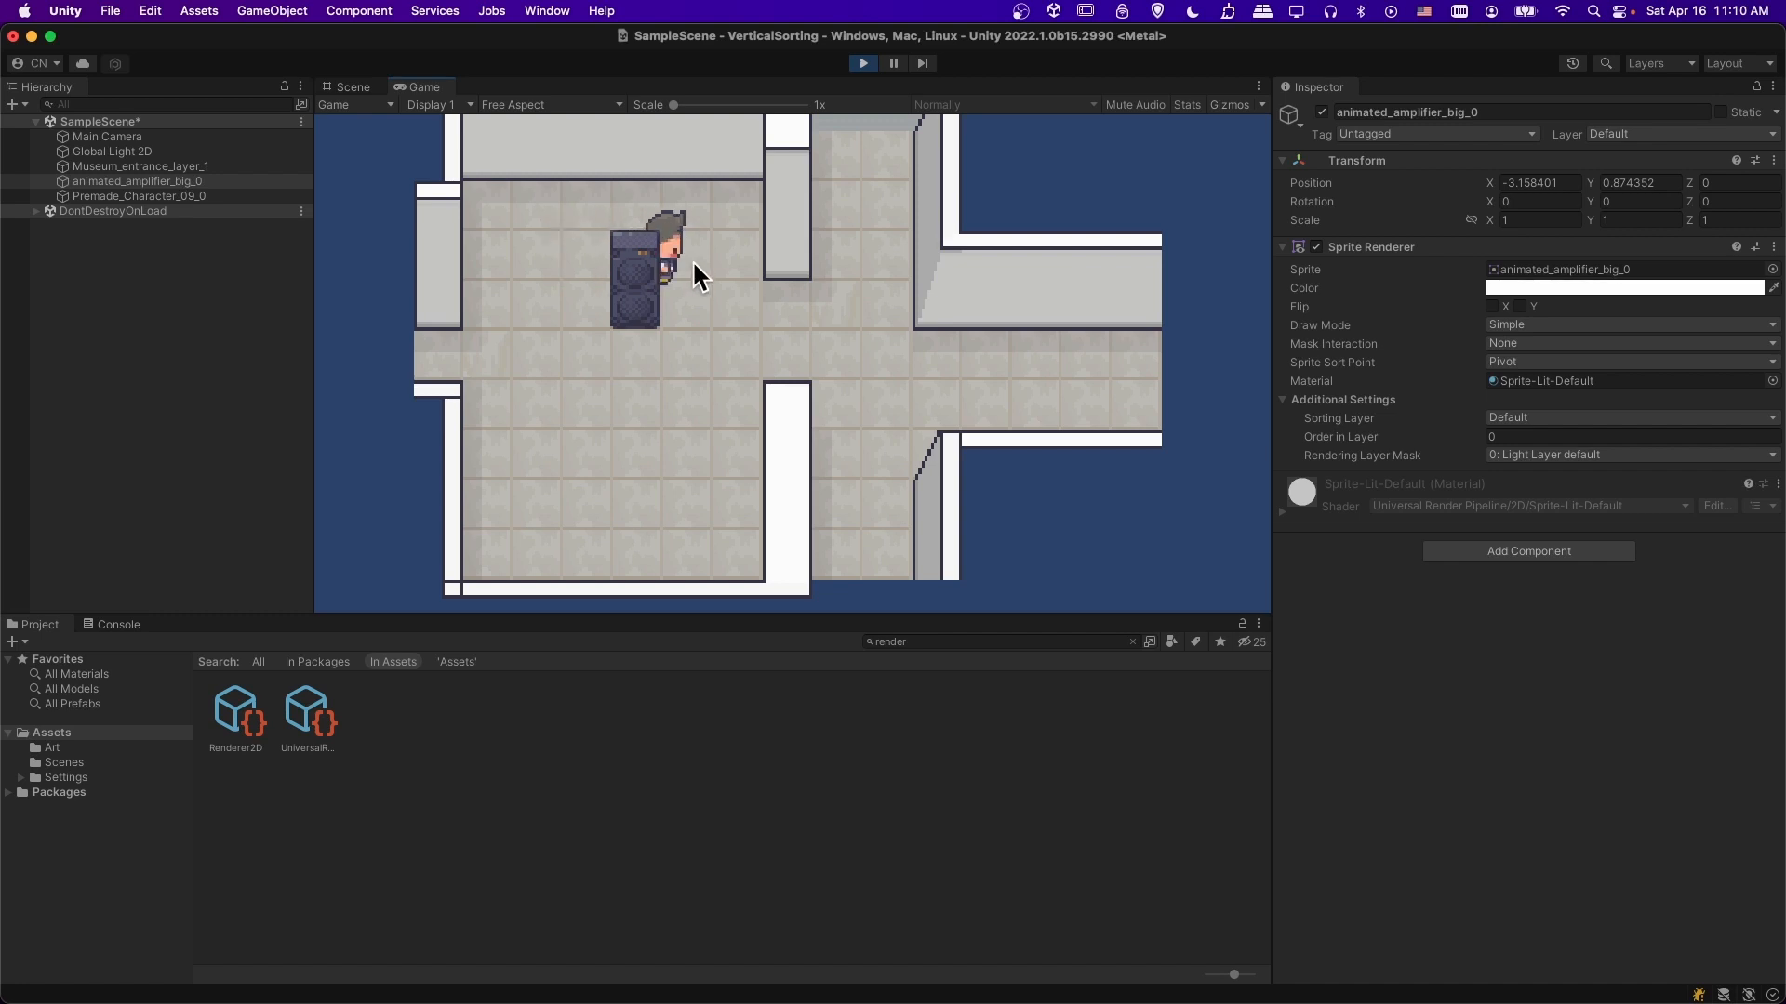
key(Down)
key(Left)
key(Down)
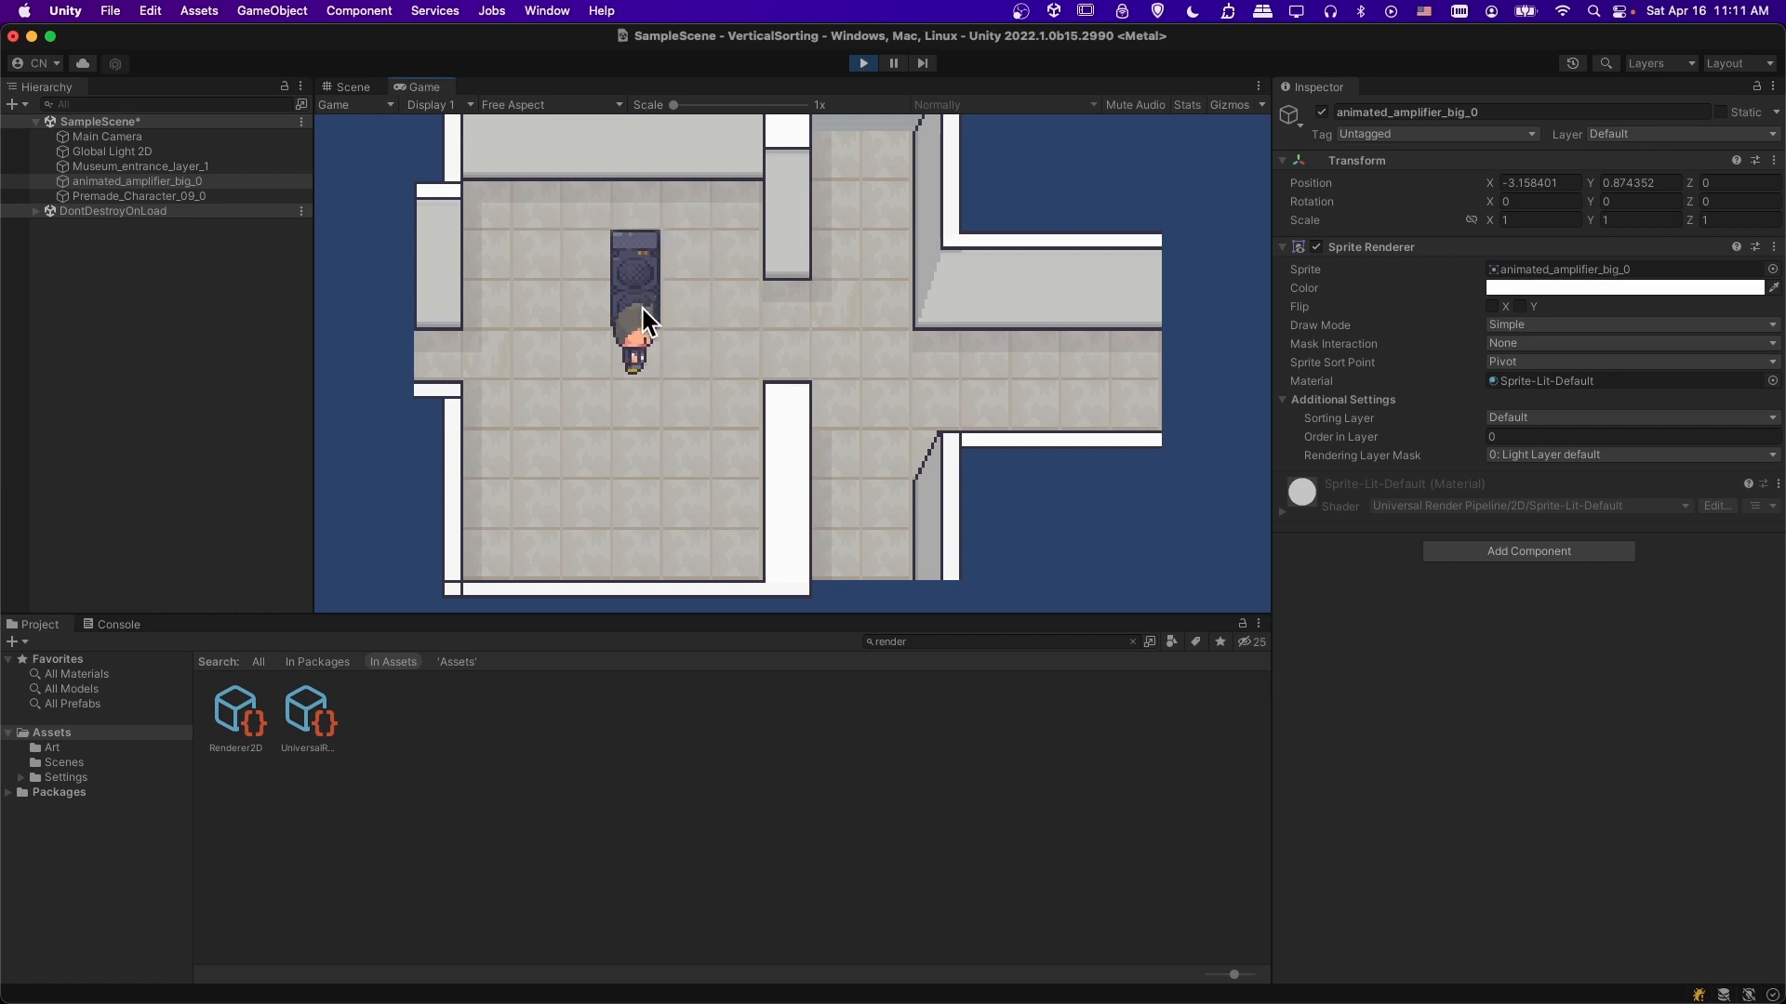
key(Up)
key(Down)
key(Left)
key(Up)
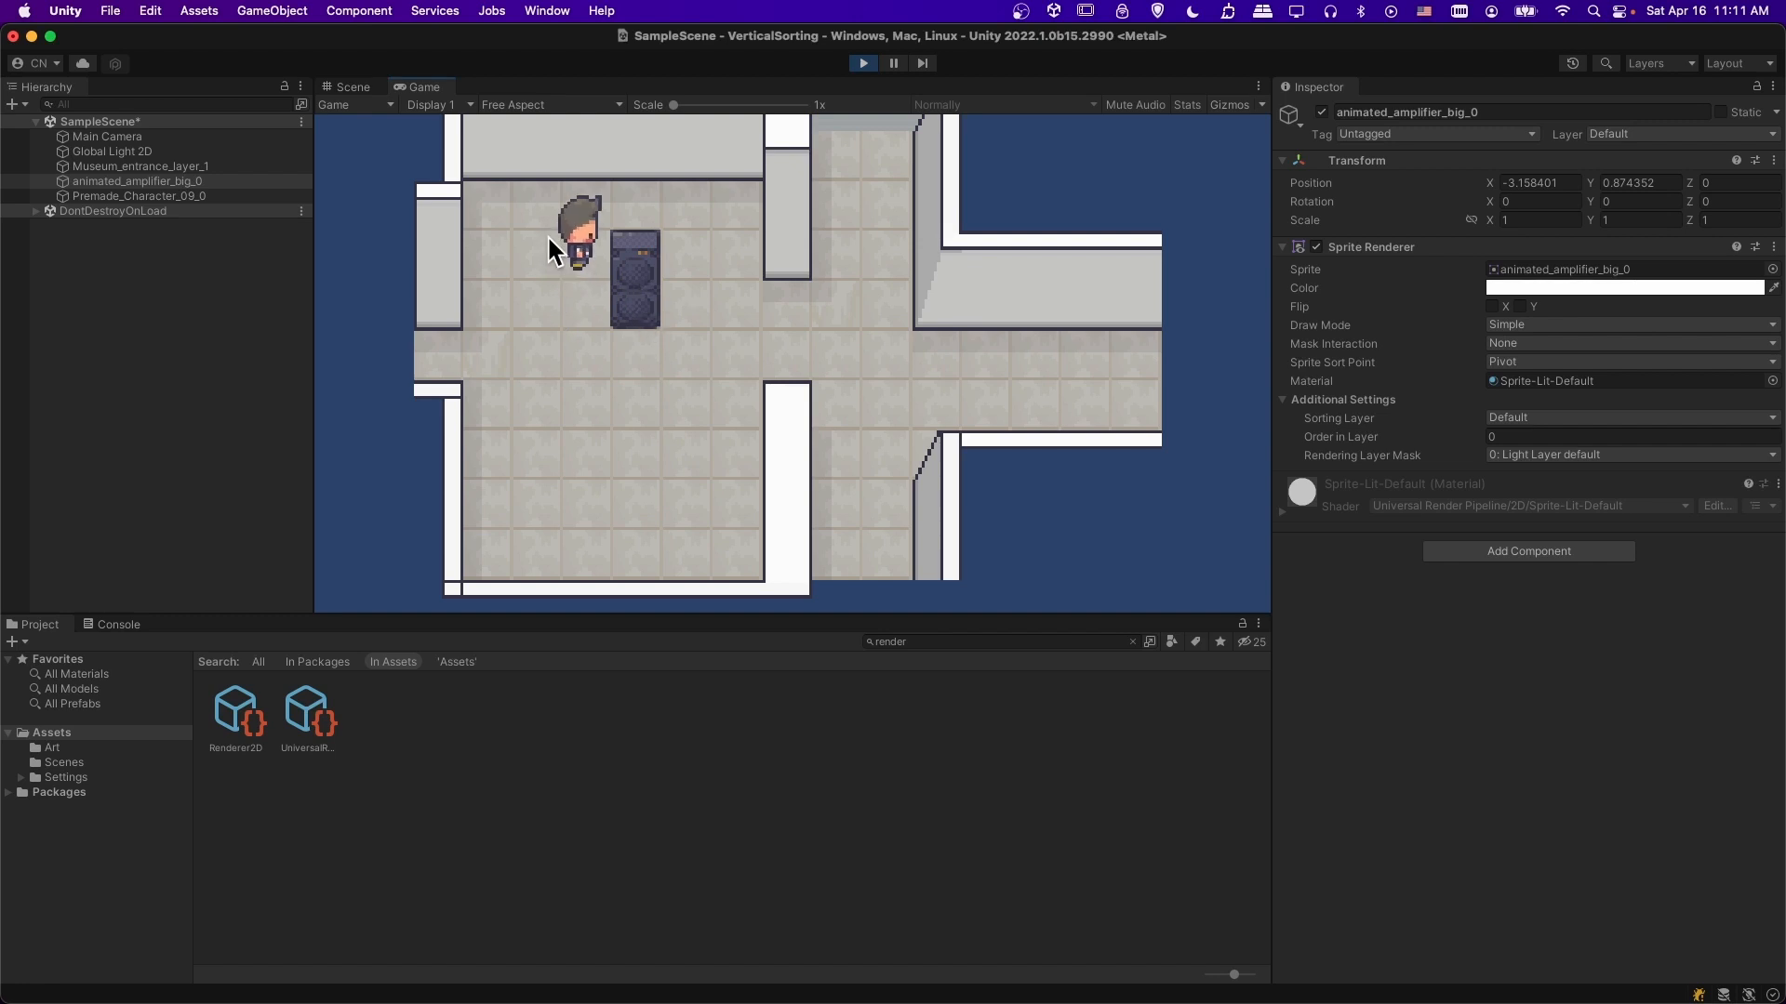
- Walk the character around to the amplifier's right side and review the Renderer2D asset's transparency sort settings
key(Right)
key(Down)
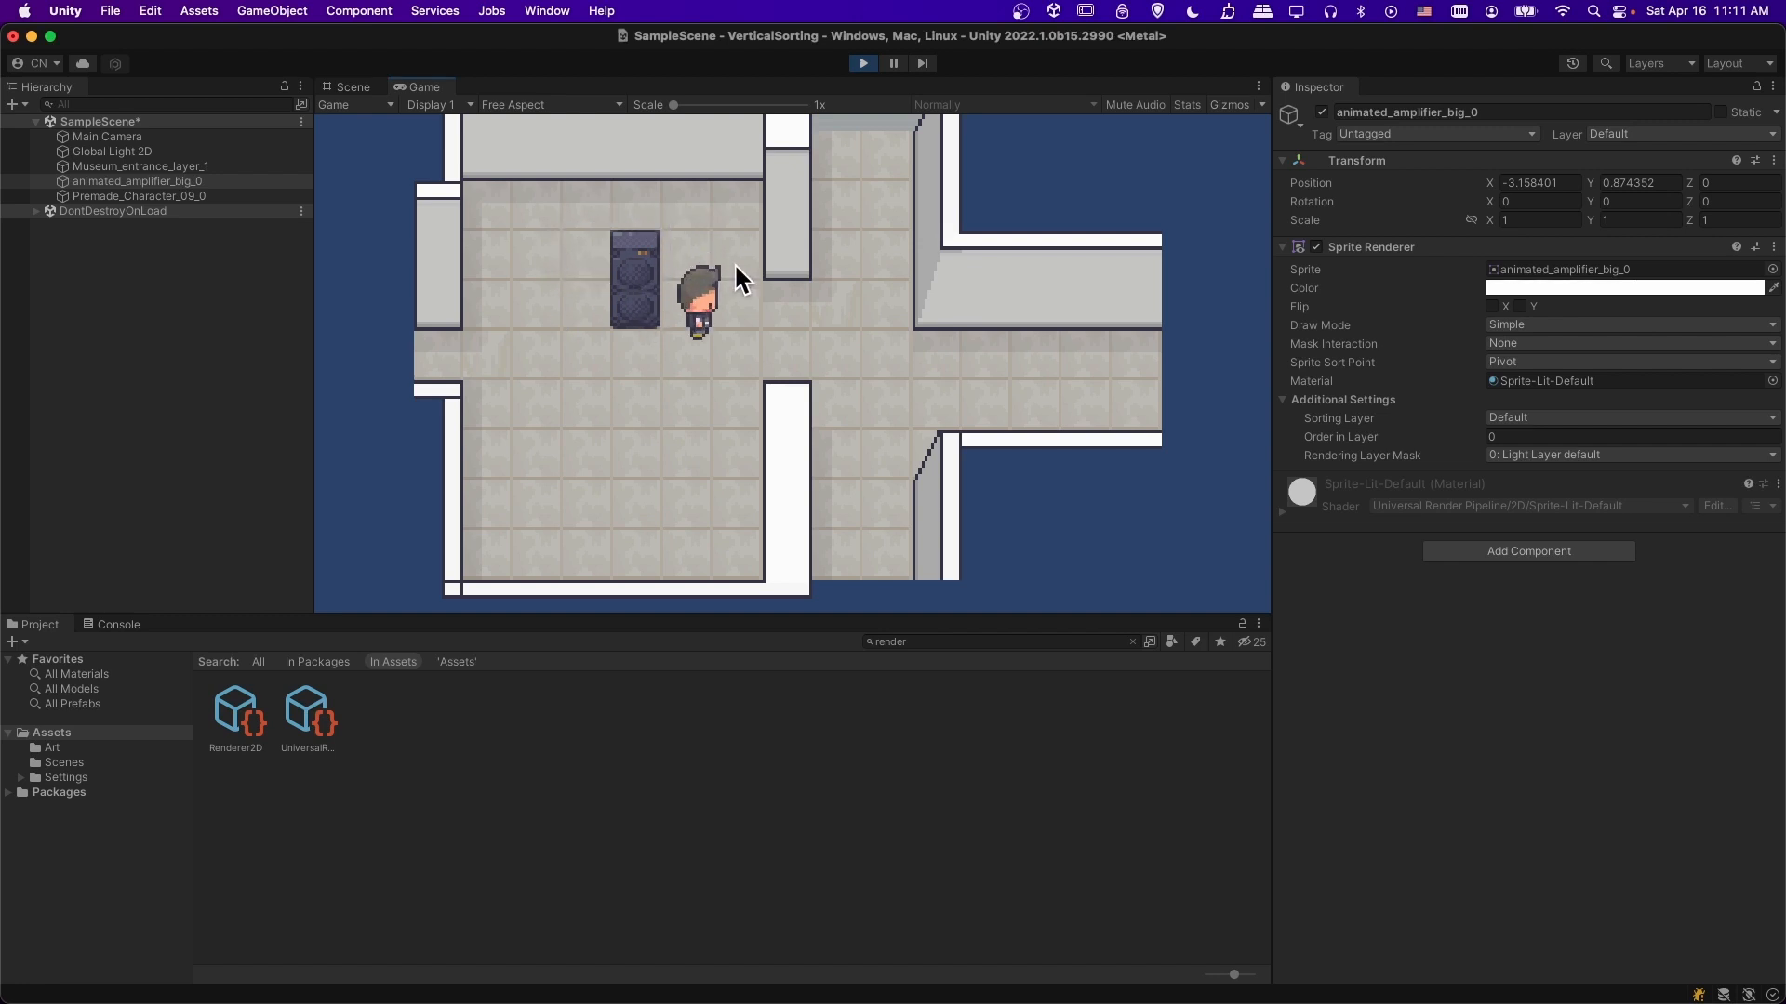
click(237, 716)
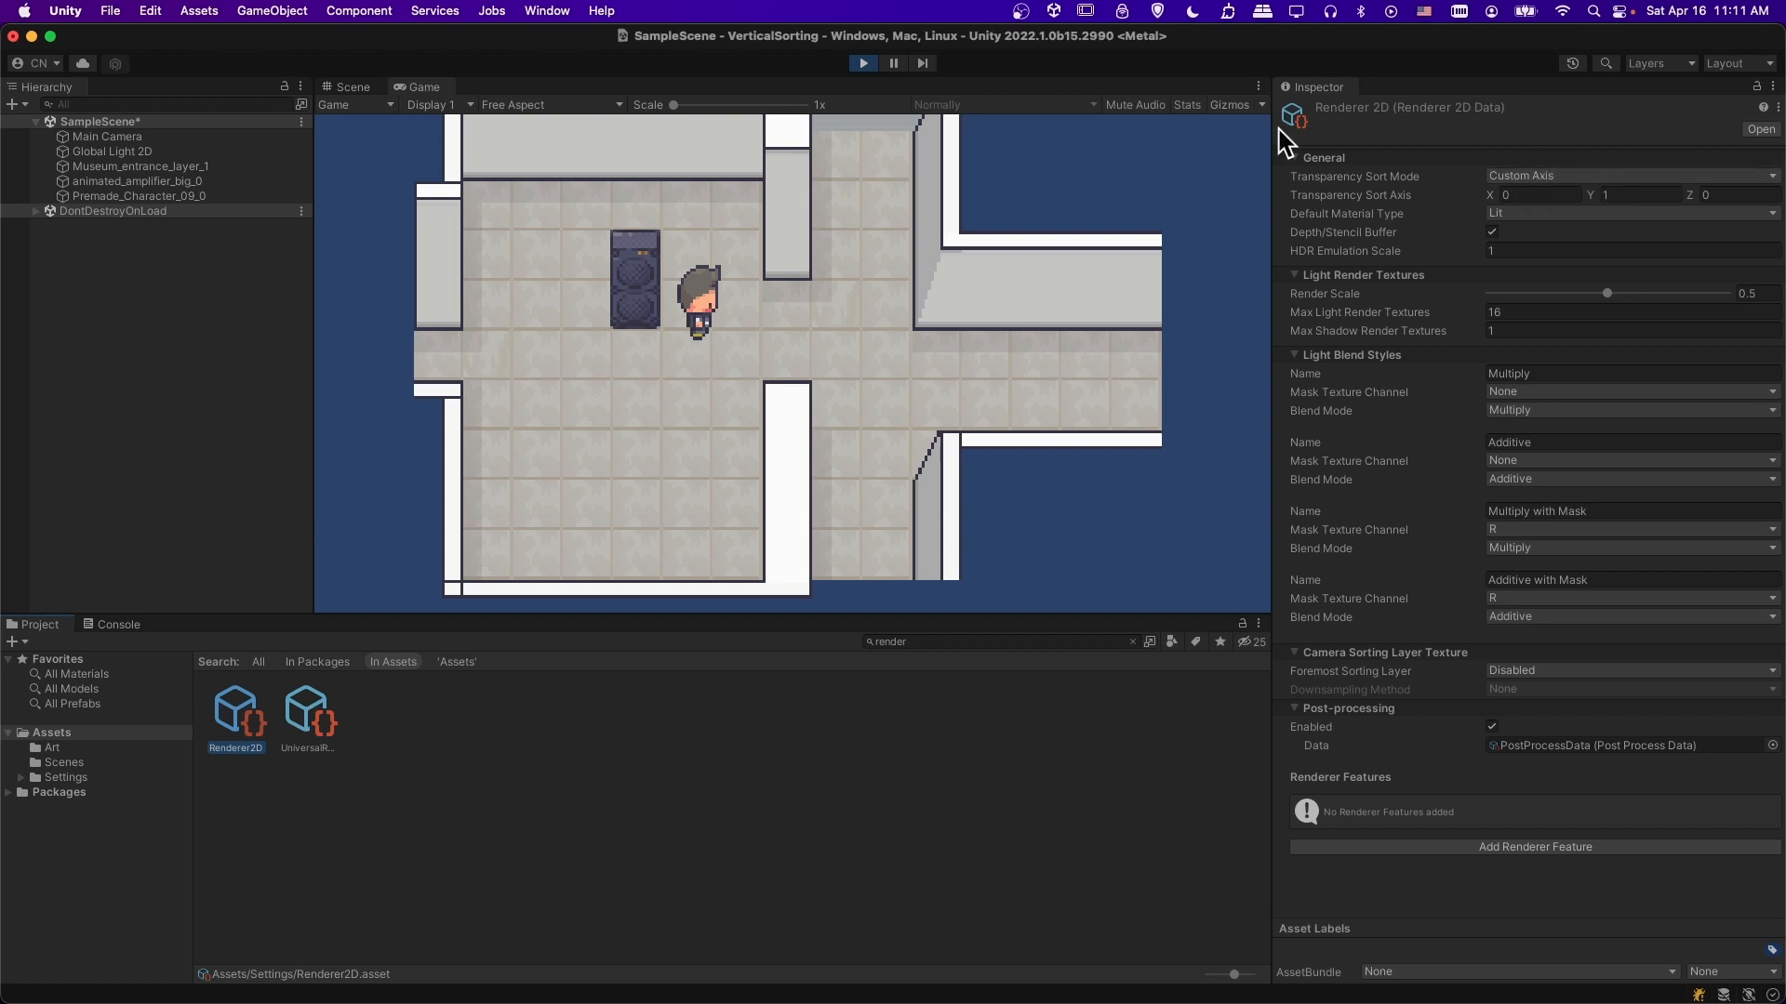
- Walk the character behind and beside the amplifier to check the draw order, stop the play test, and select Premade_Character_09_0
click(716, 284)
key(Left)
key(Up)
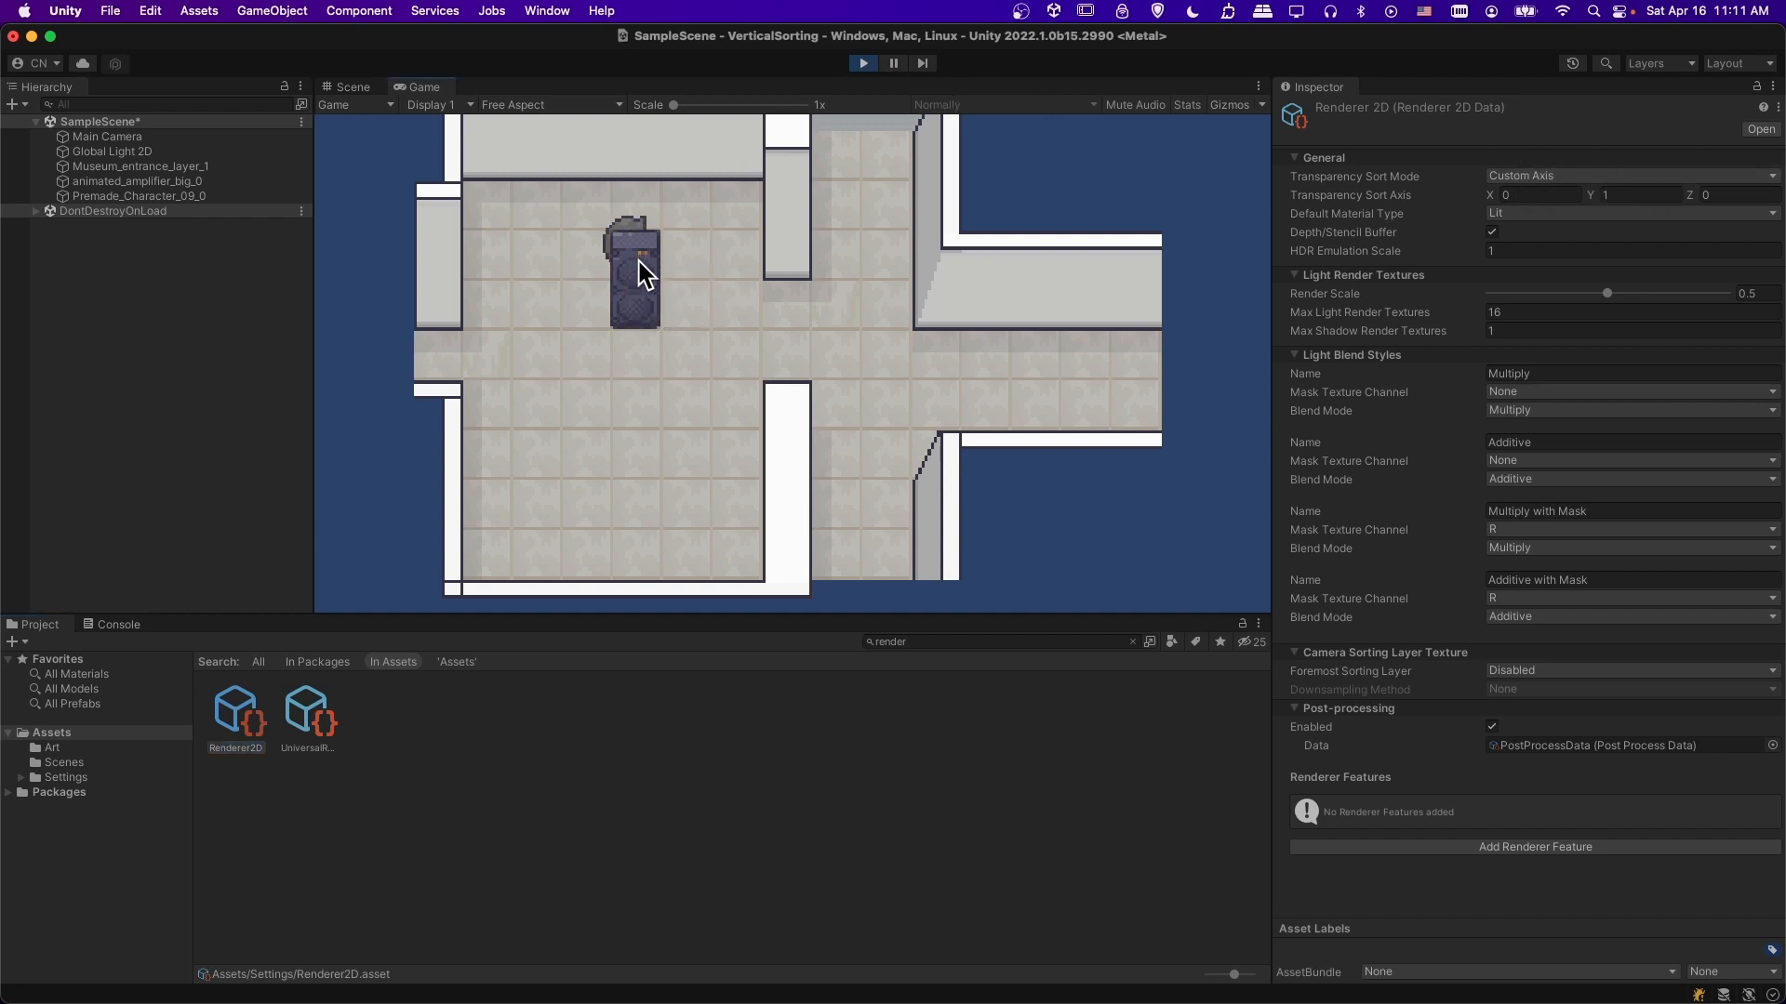
key(Right)
key(Down)
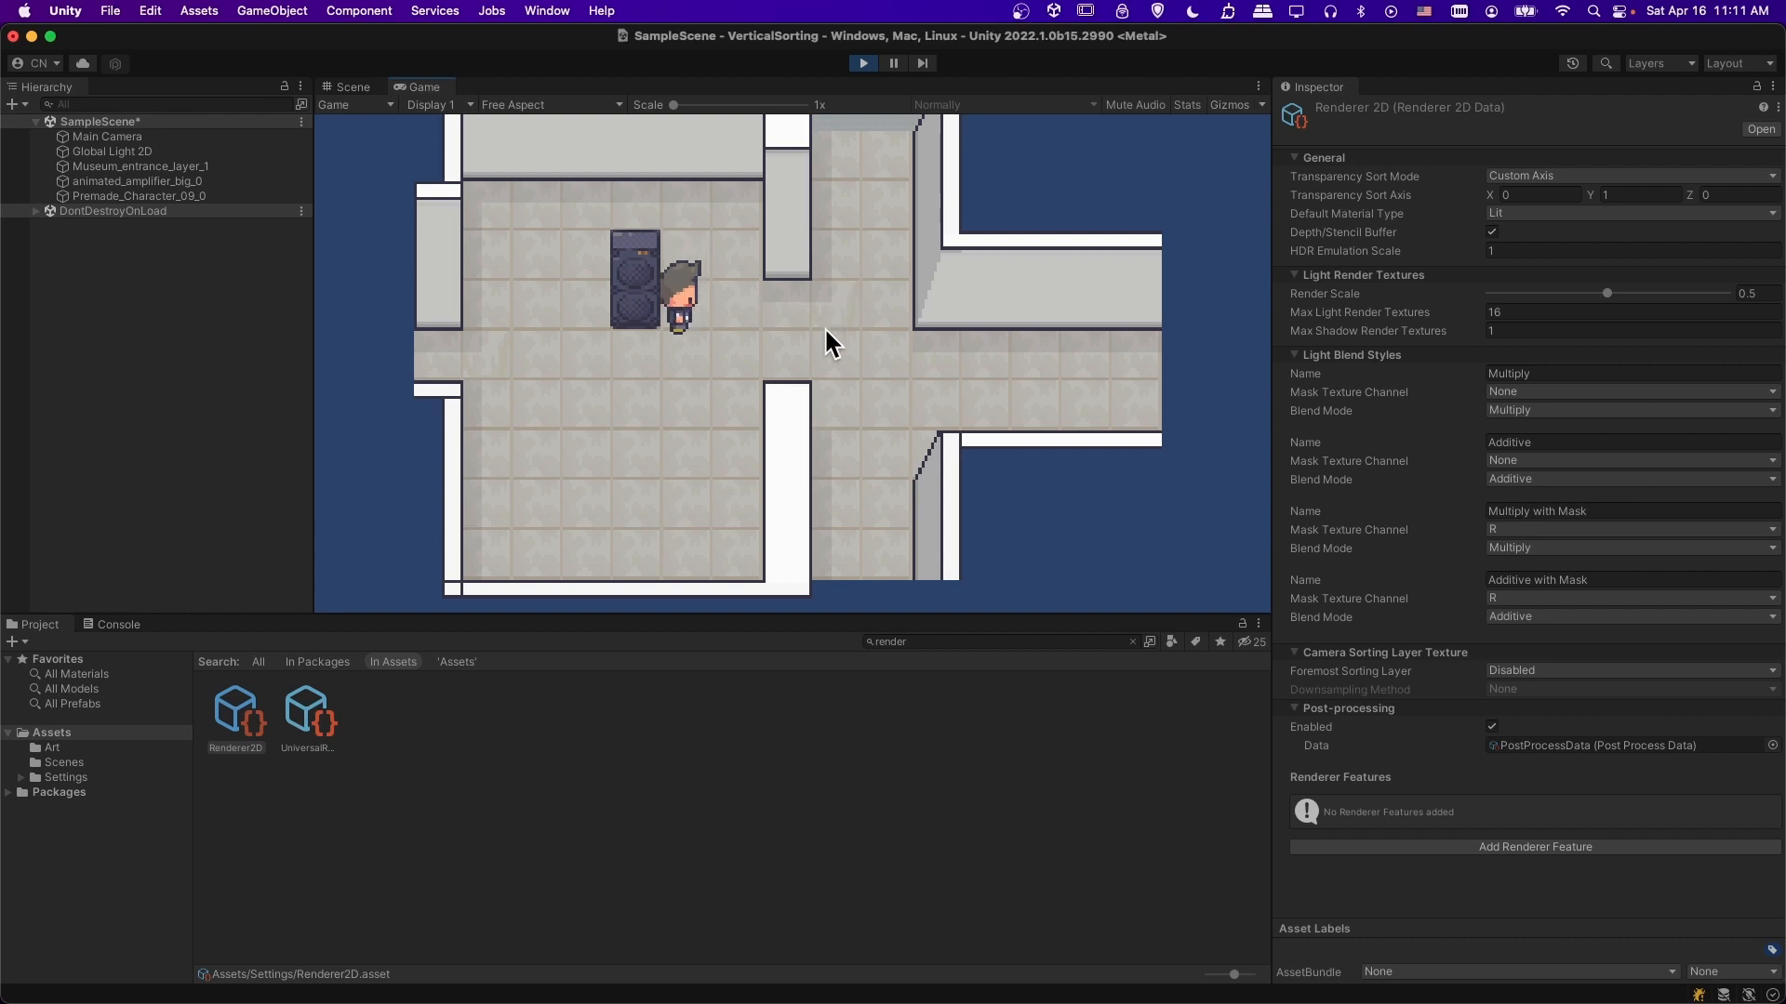
key(Left)
click(863, 63)
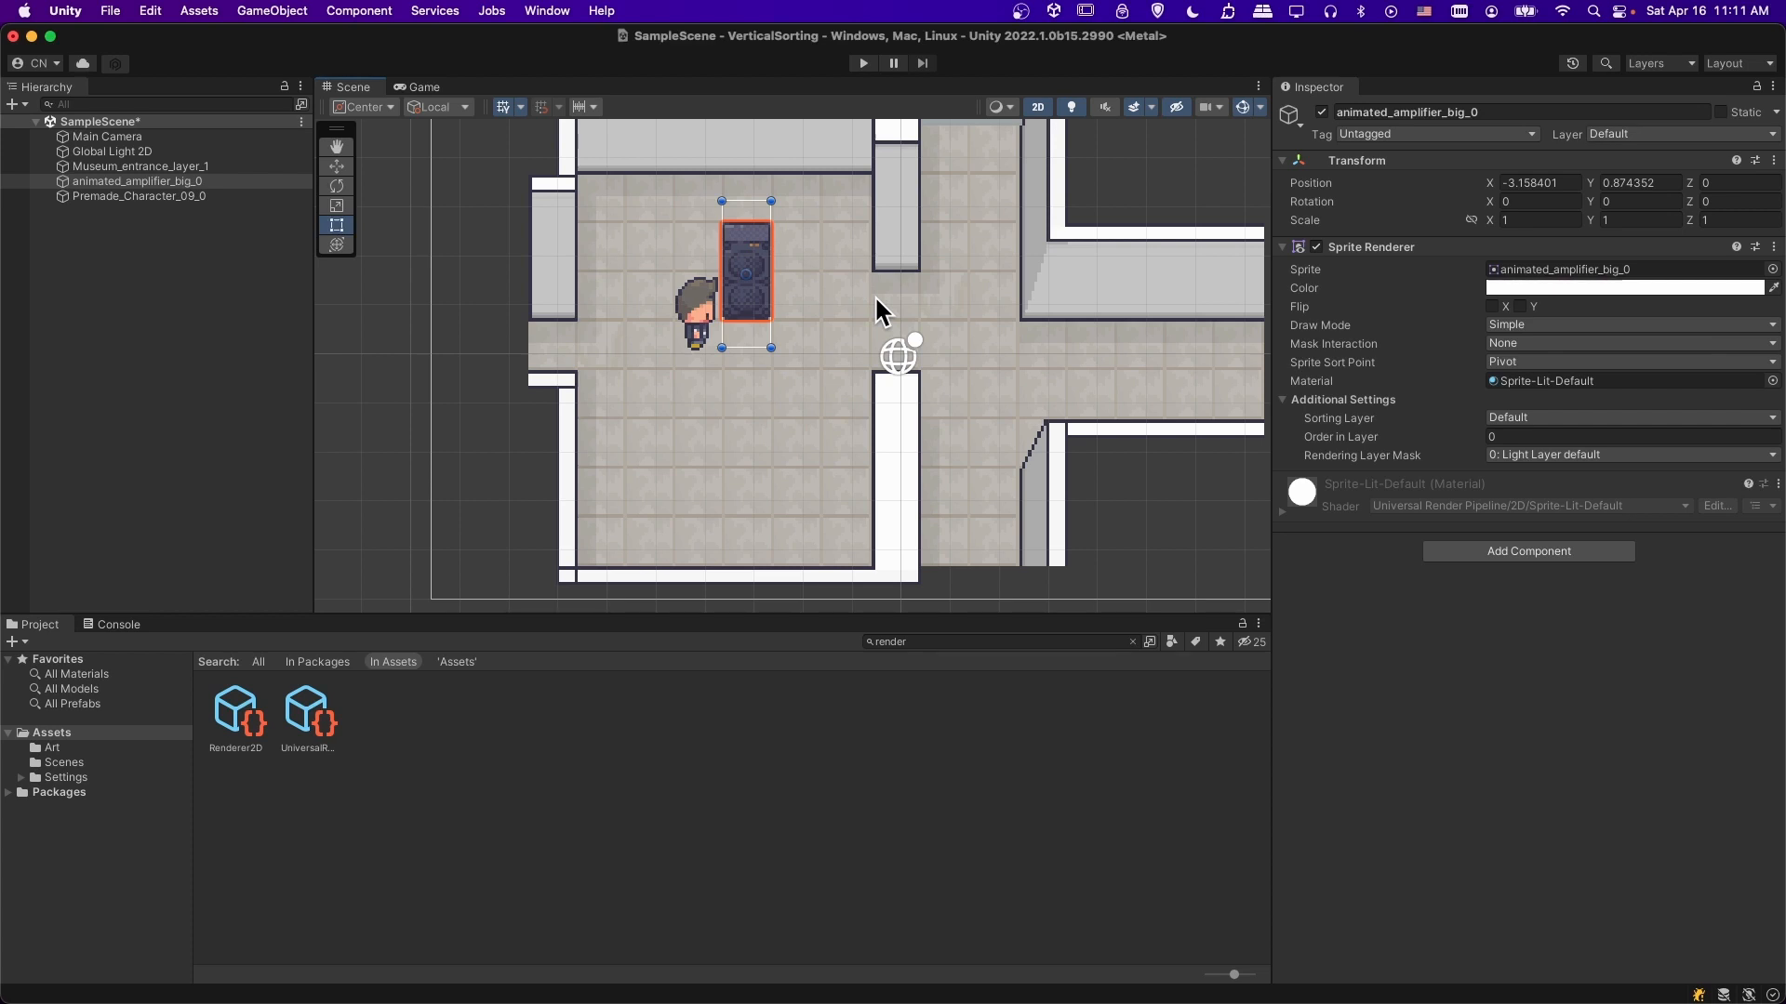
click(164, 197)
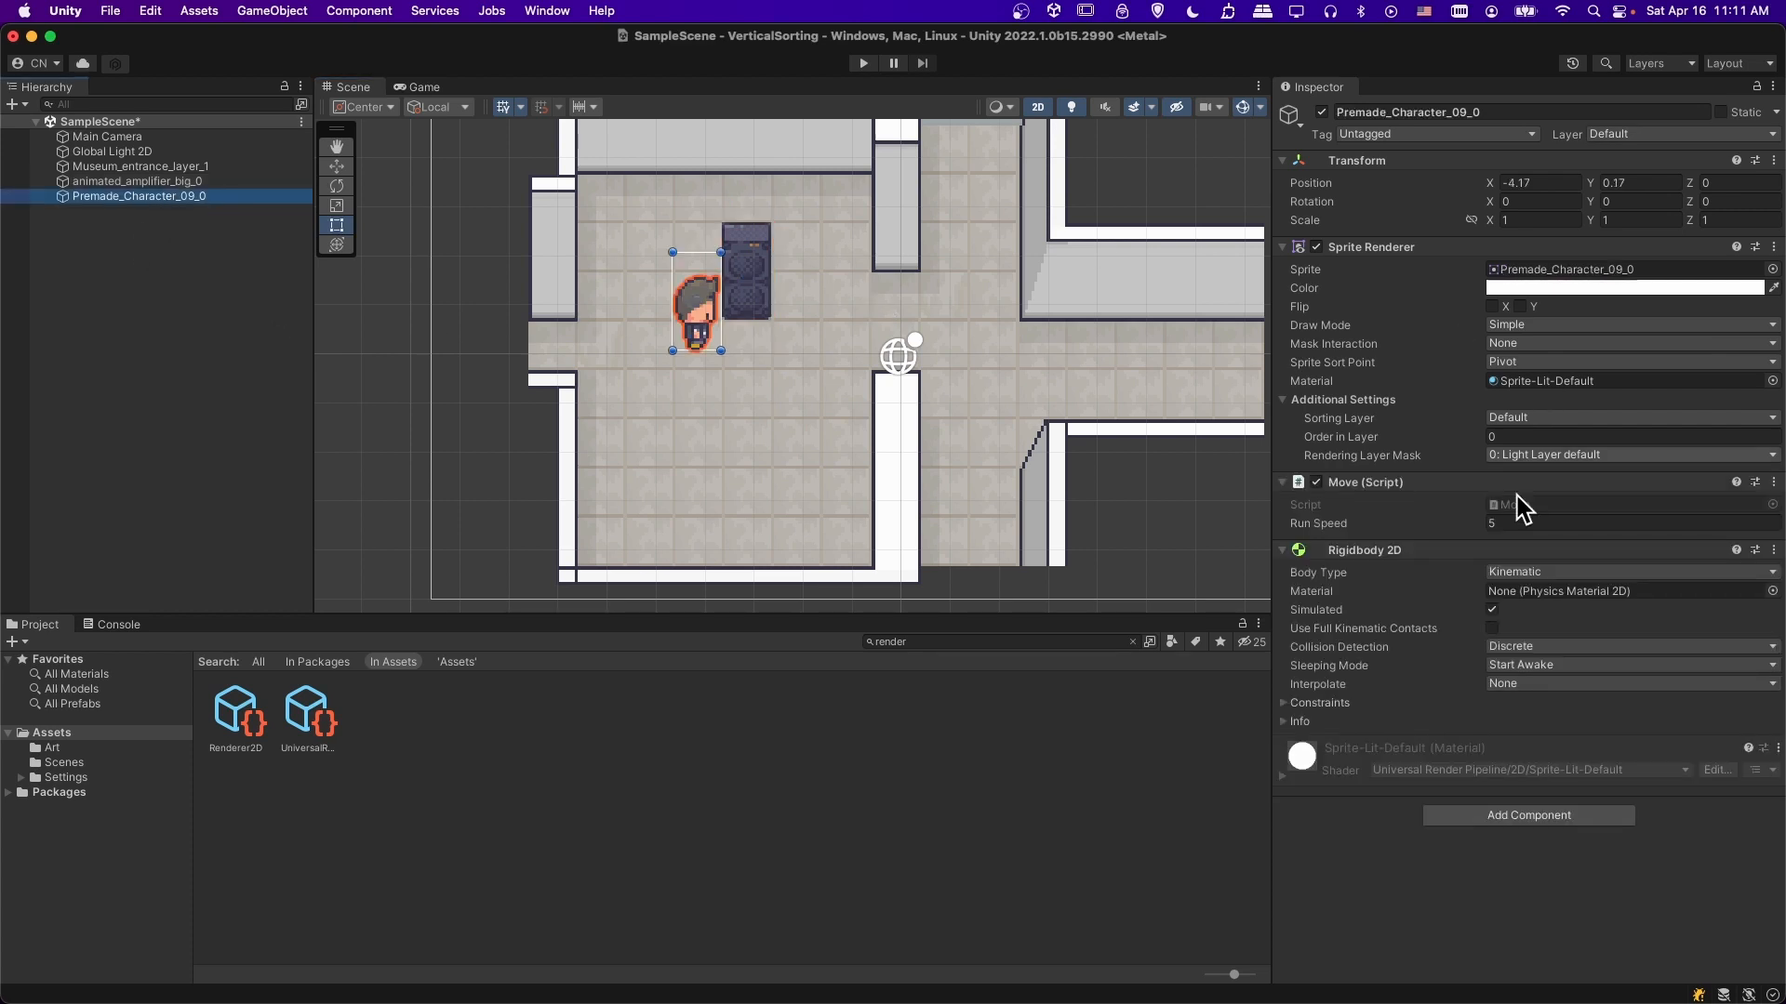